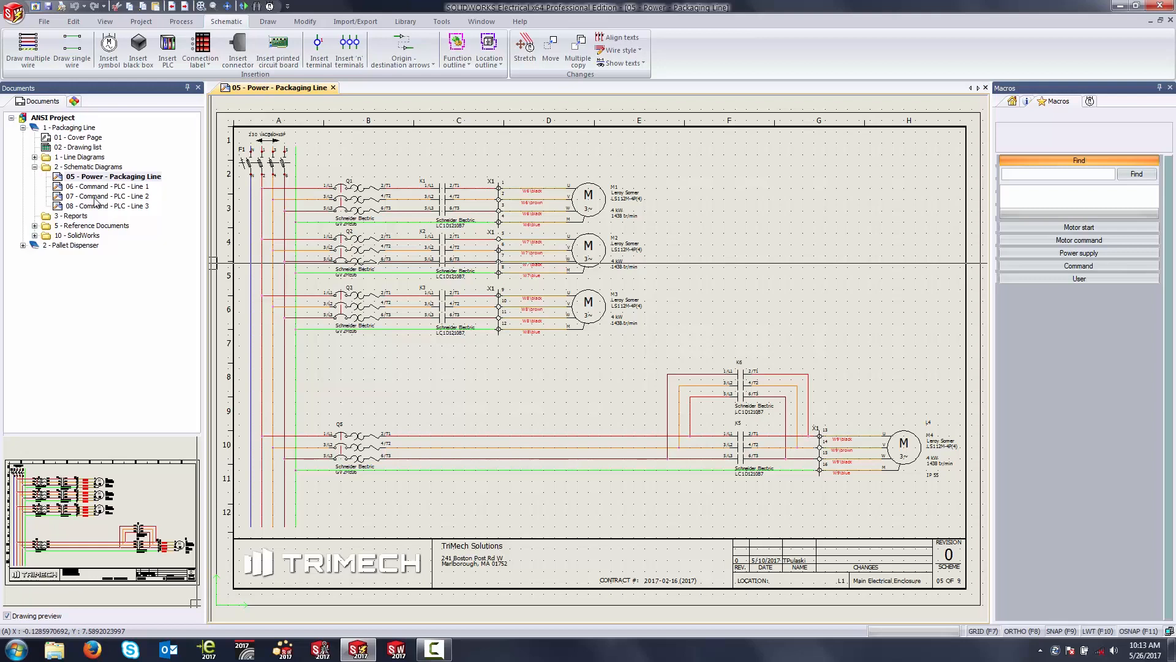
Step: Preview the 07 - Command - PLC - Line 2 drawing and look through the reference documents, including the Leroy Somer data sheet
{"action": "left_click", "coordinate": [93, 197]}
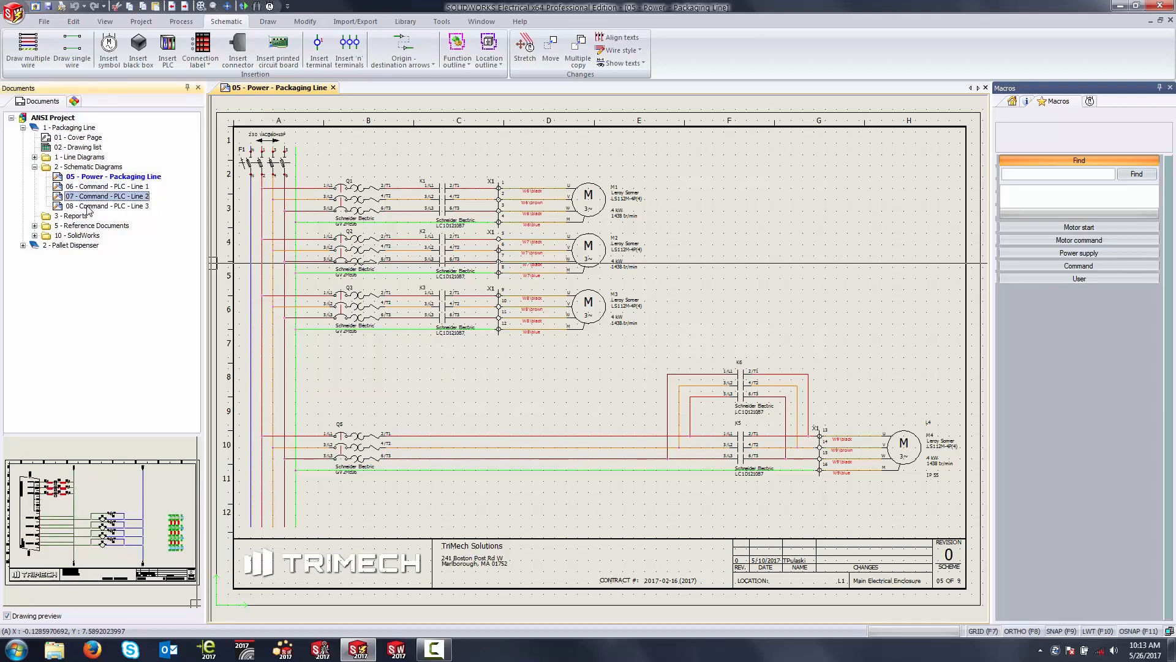
{"action": "left_click", "coordinate": [35, 226]}
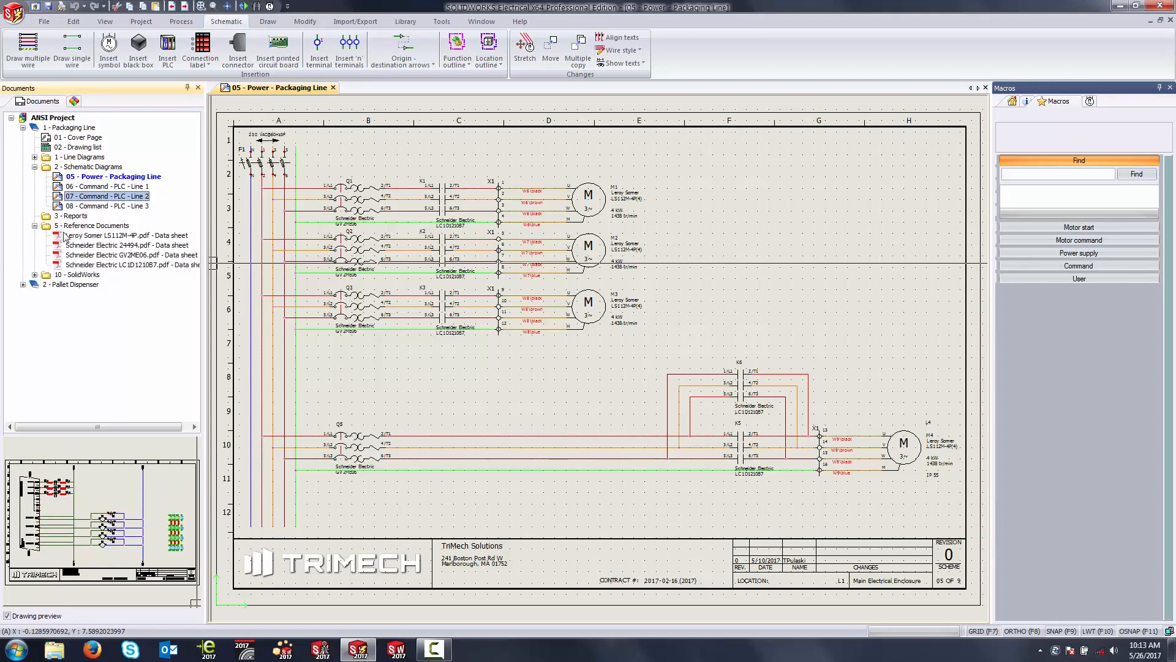
{"action": "left_click", "coordinate": [66, 236]}
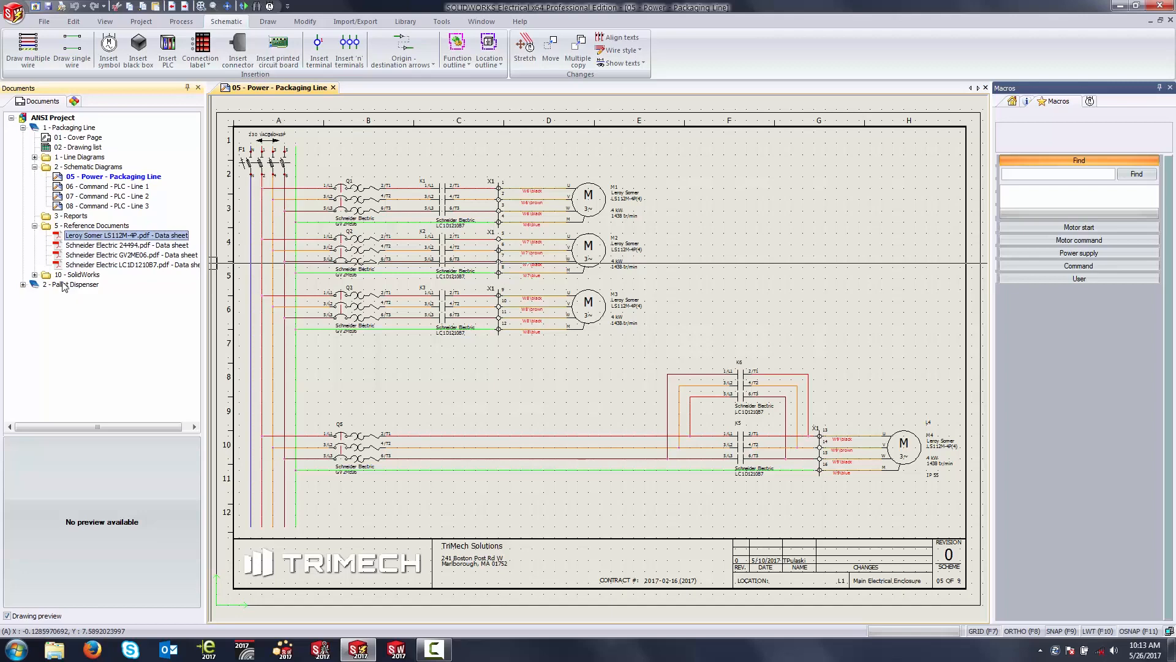
{"action": "left_click", "coordinate": [35, 225]}
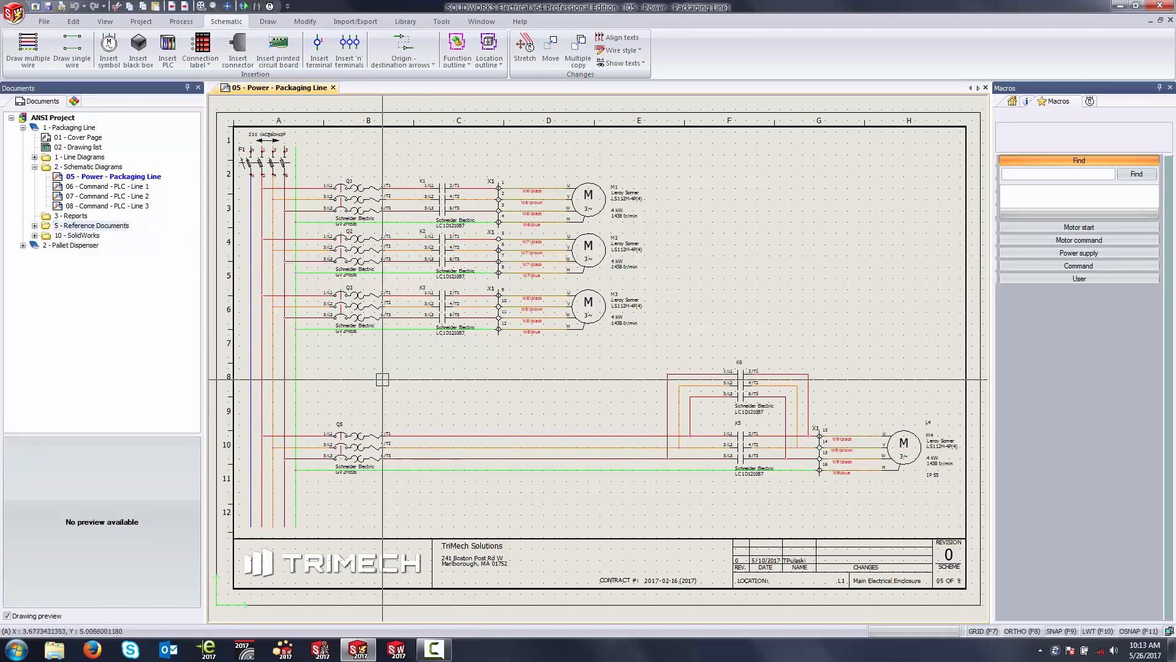
{"action": "scroll", "coordinate": [483, 372], "scroll_direction": "up", "scroll_amount": 4}
{"action": "scroll", "coordinate": [467, 334], "scroll_direction": "down", "scroll_amount": 2}
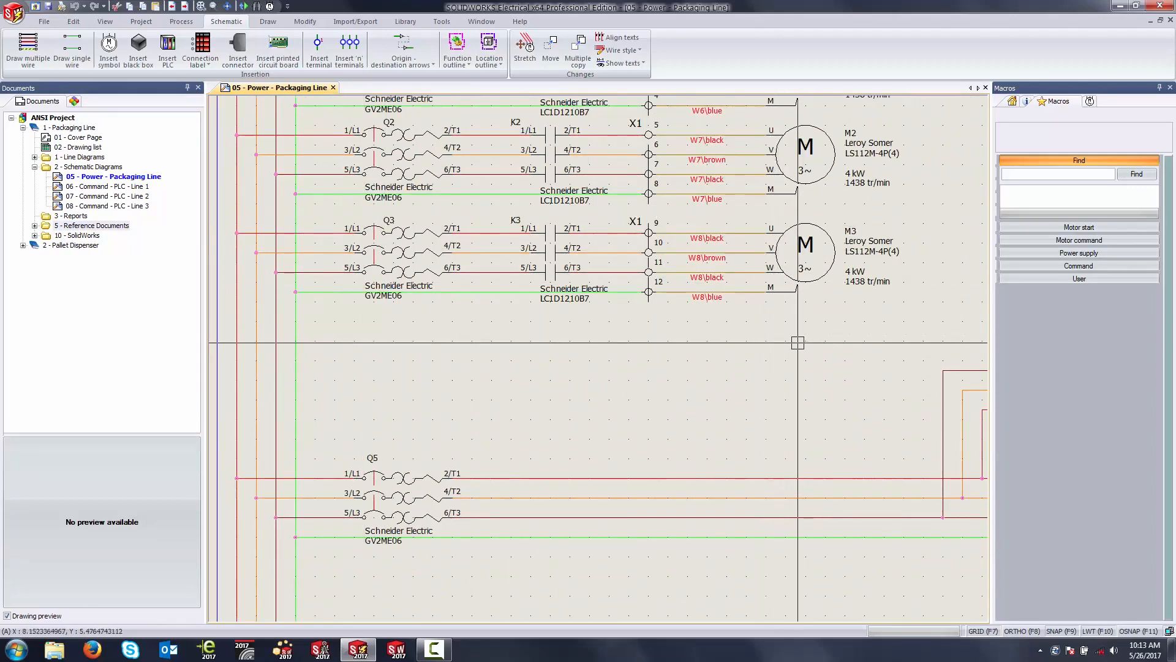
{"action": "left_click", "coordinate": [831, 348]}
{"action": "left_click", "coordinate": [315, 218]}
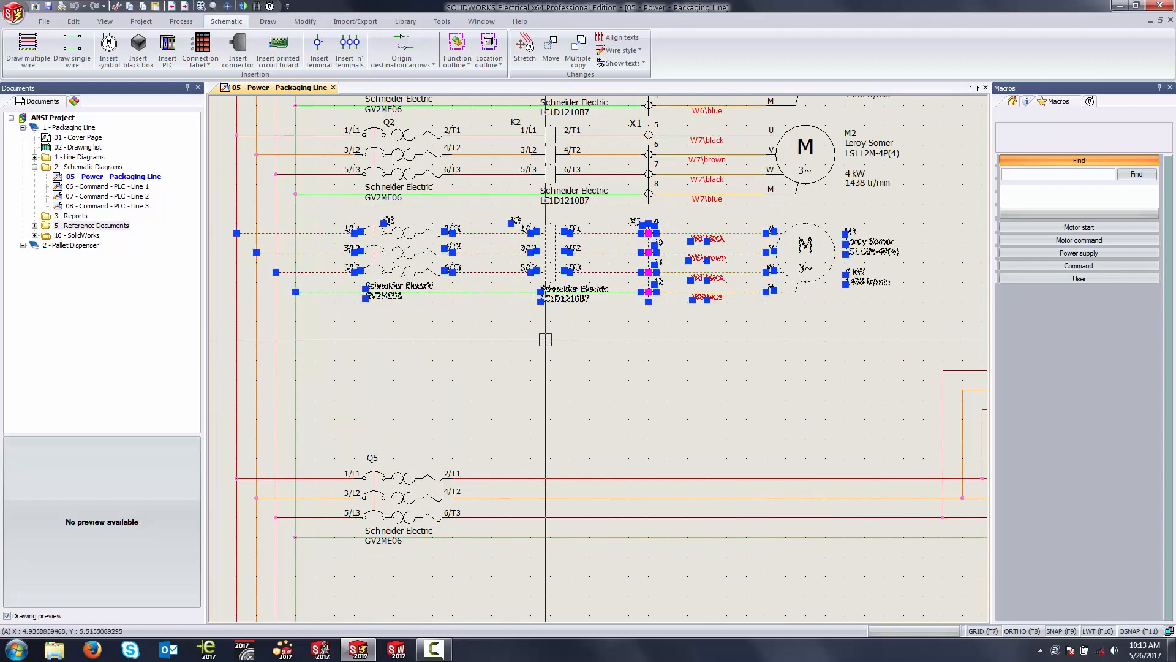
{"action": "key", "text": "ctrl+c"}
{"action": "key", "text": "ctrl+v"}
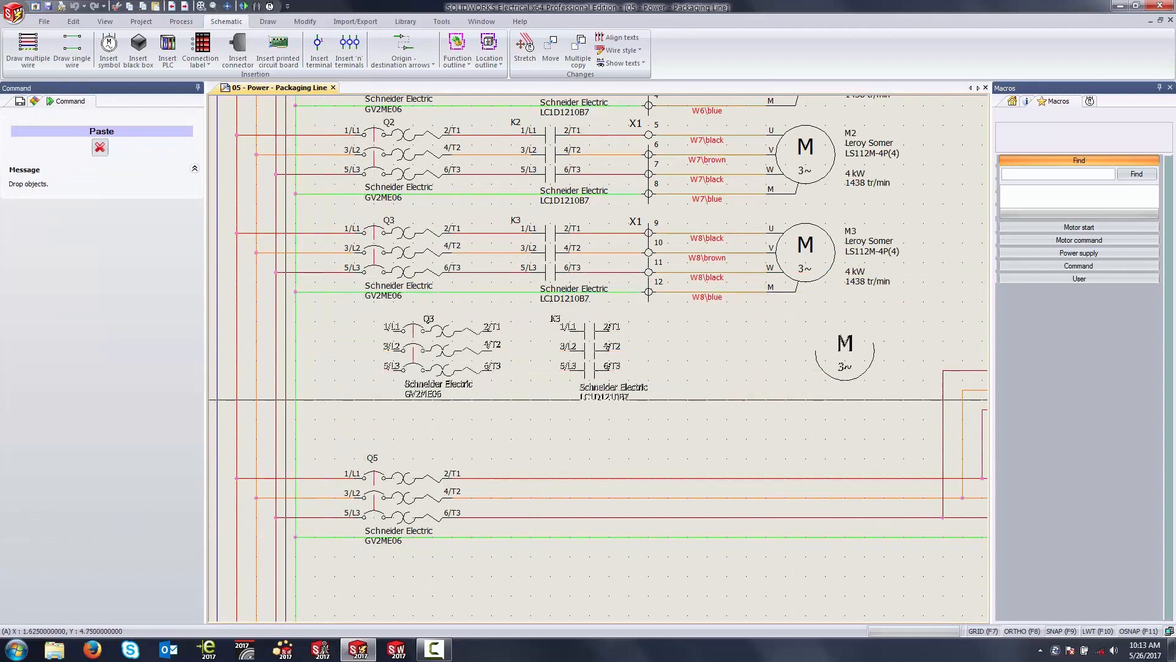
{"action": "key", "text": "Escape"}
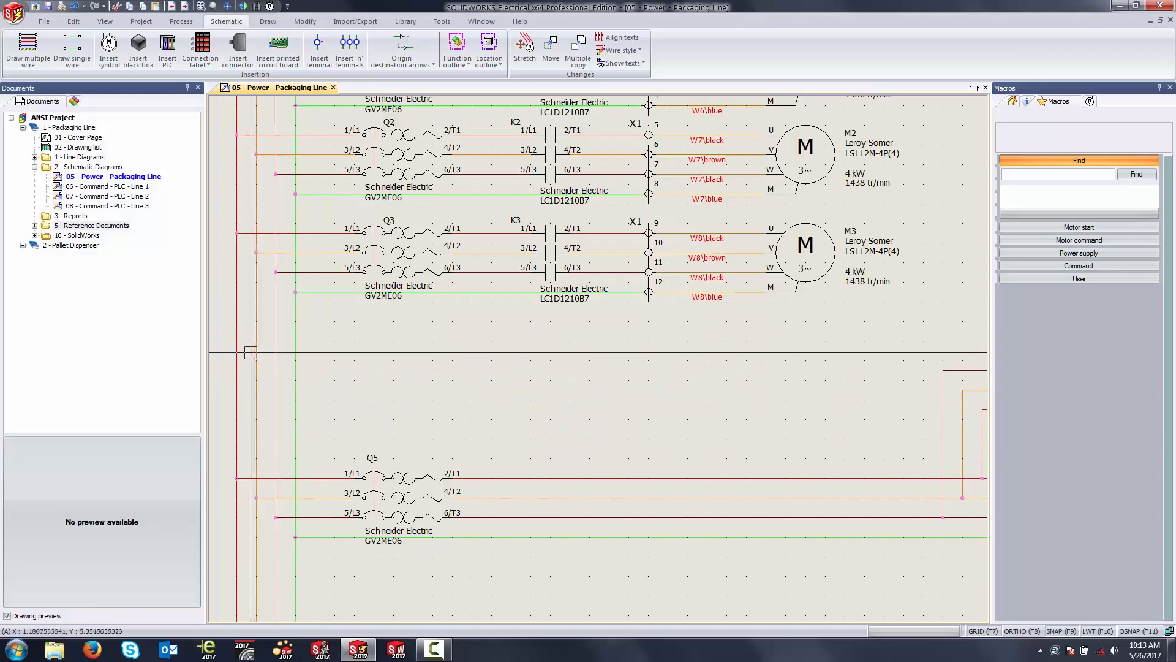
Step: Draw a multiple wire with phases 1 to 3 and protection from the vertical supply lines below the Q3 circuit to beneath motor M3
{"action": "left_click", "coordinate": [35, 59]}
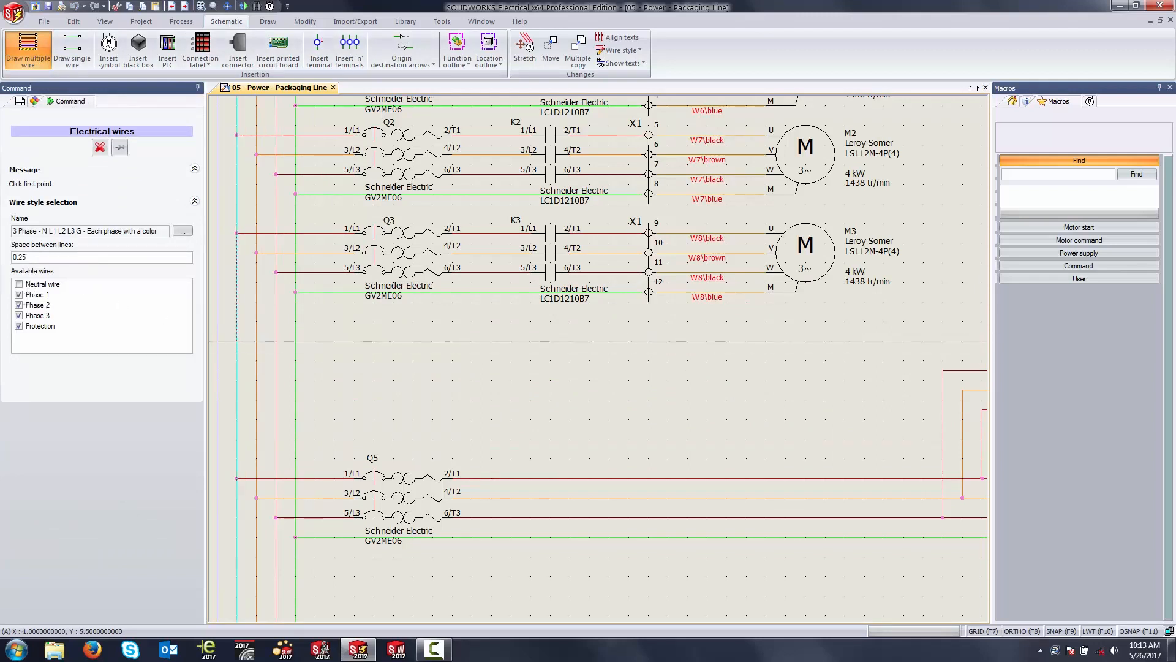
{"action": "left_click", "coordinate": [236, 342]}
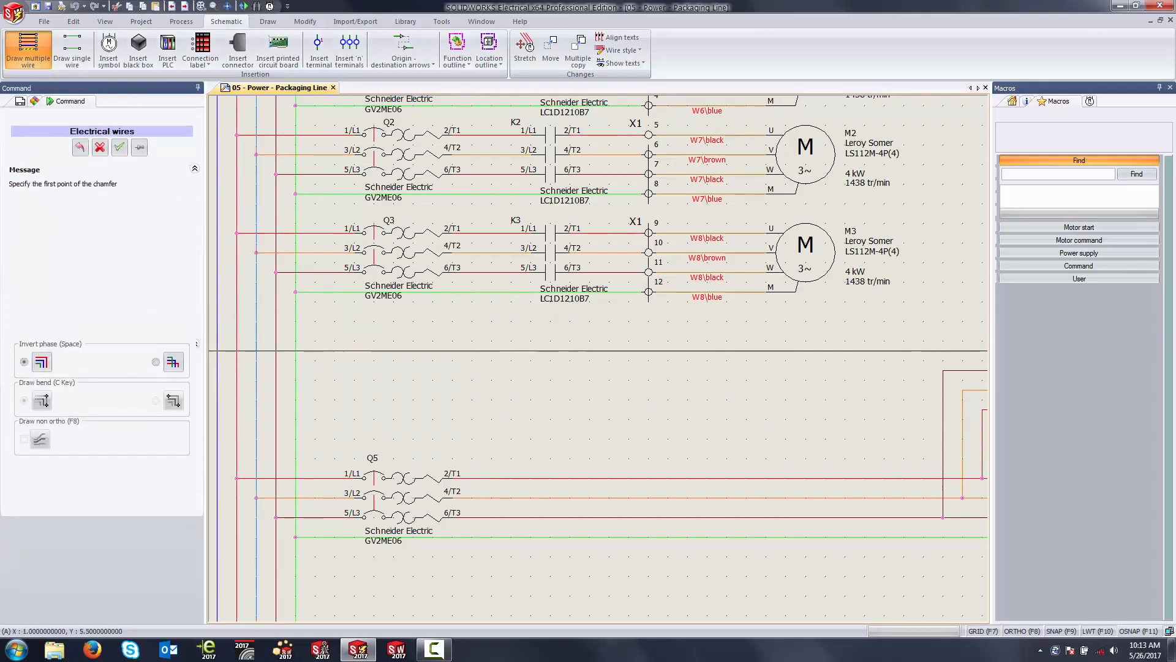
{"action": "left_click", "coordinate": [364, 380]}
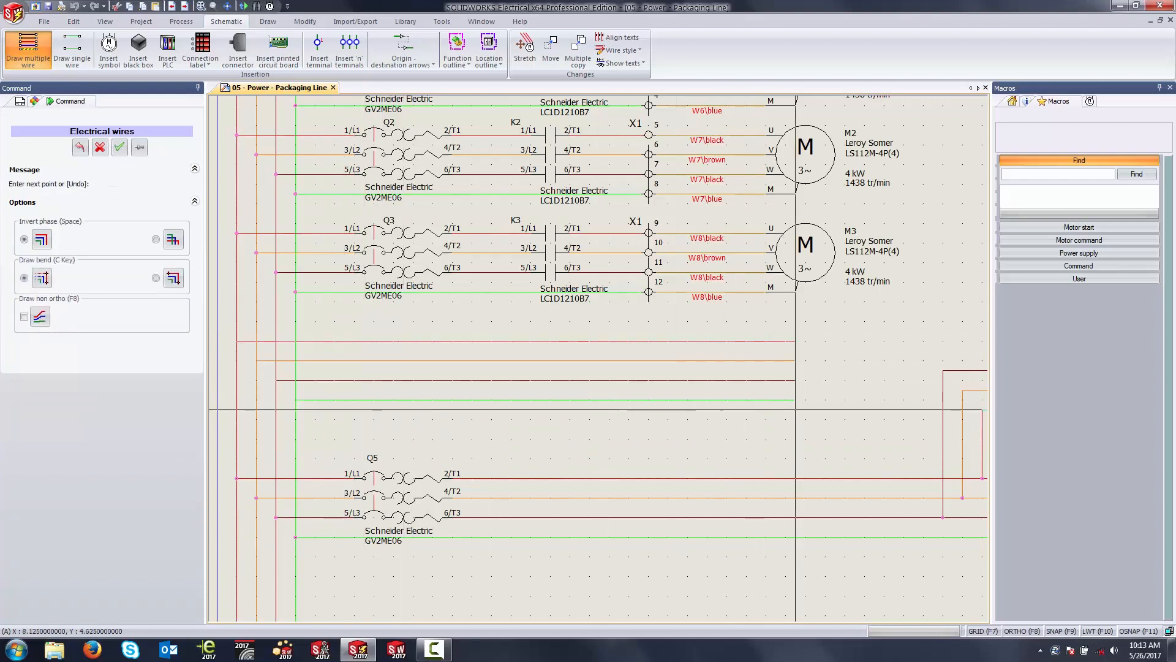
{"action": "left_click", "coordinate": [805, 409]}
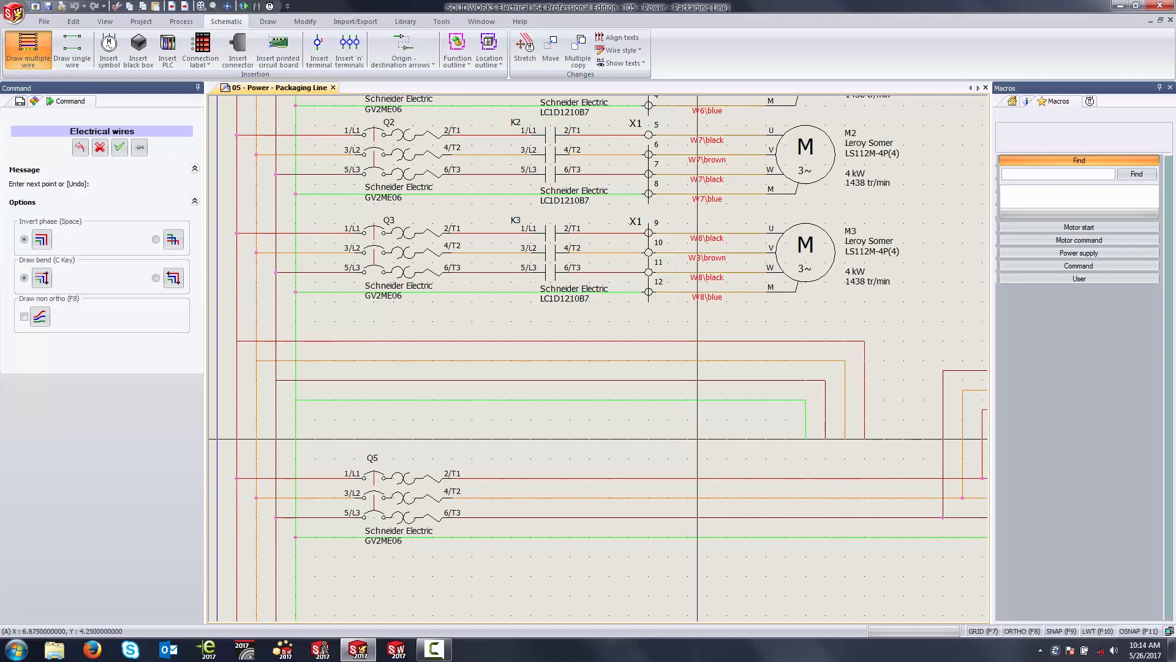
{"action": "key", "text": "space"}
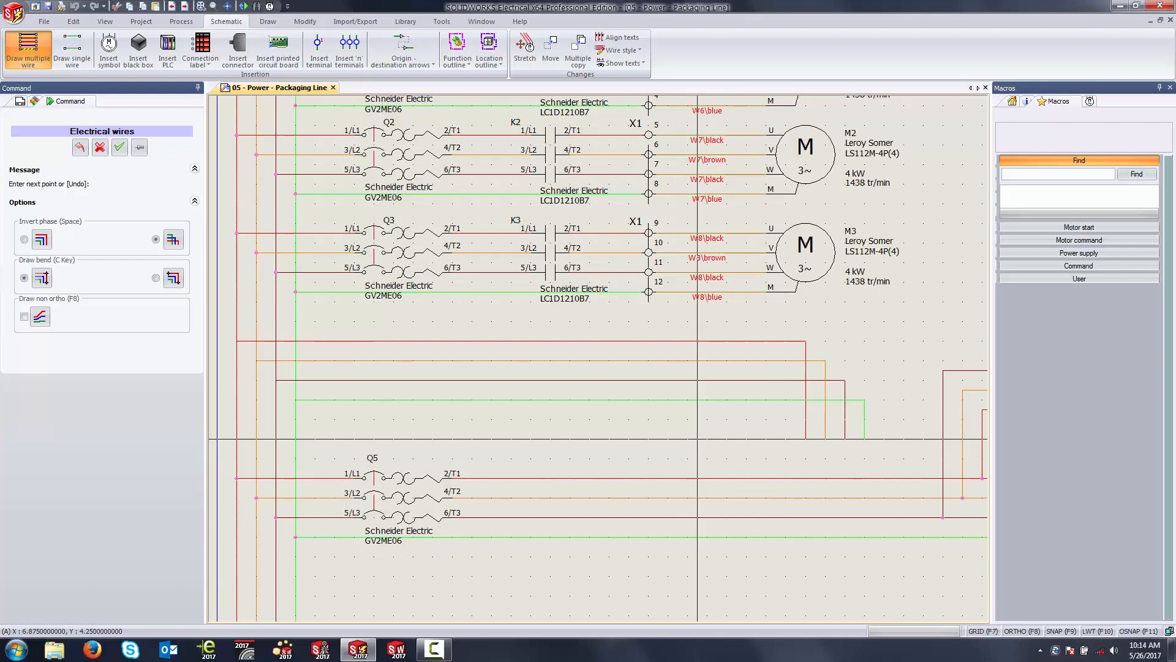
{"action": "key", "text": "Escape"}
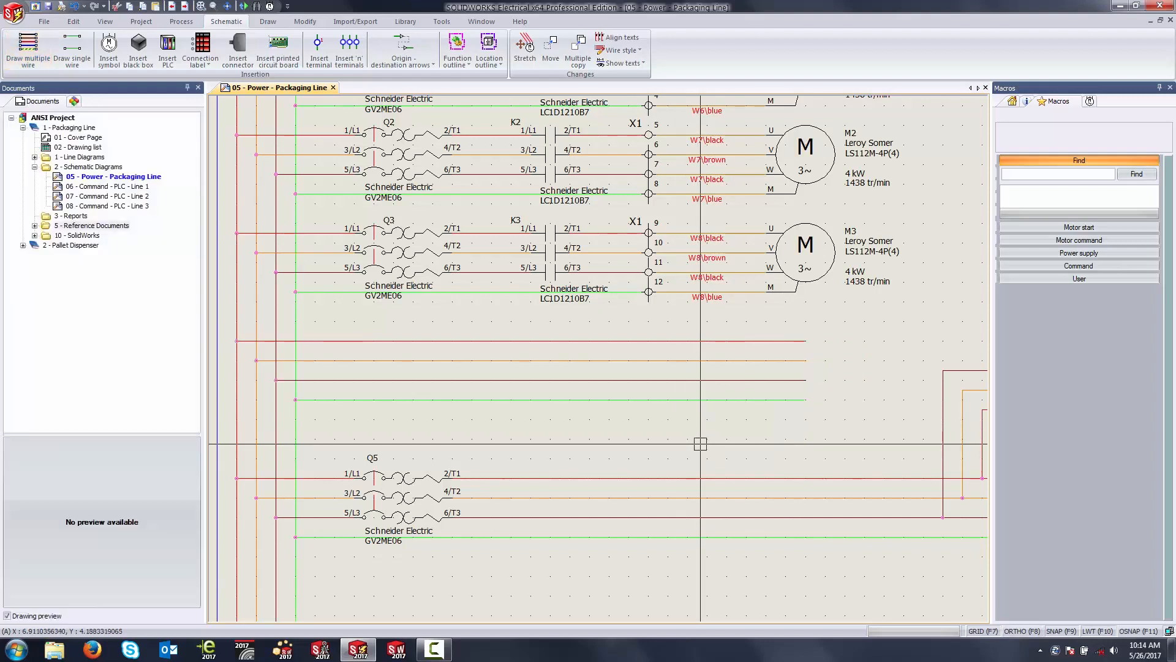
Step: Inspect the properties of the new red phase wire below the M3 circuit, and clear the selection
{"action": "left_click", "coordinate": [701, 341]}
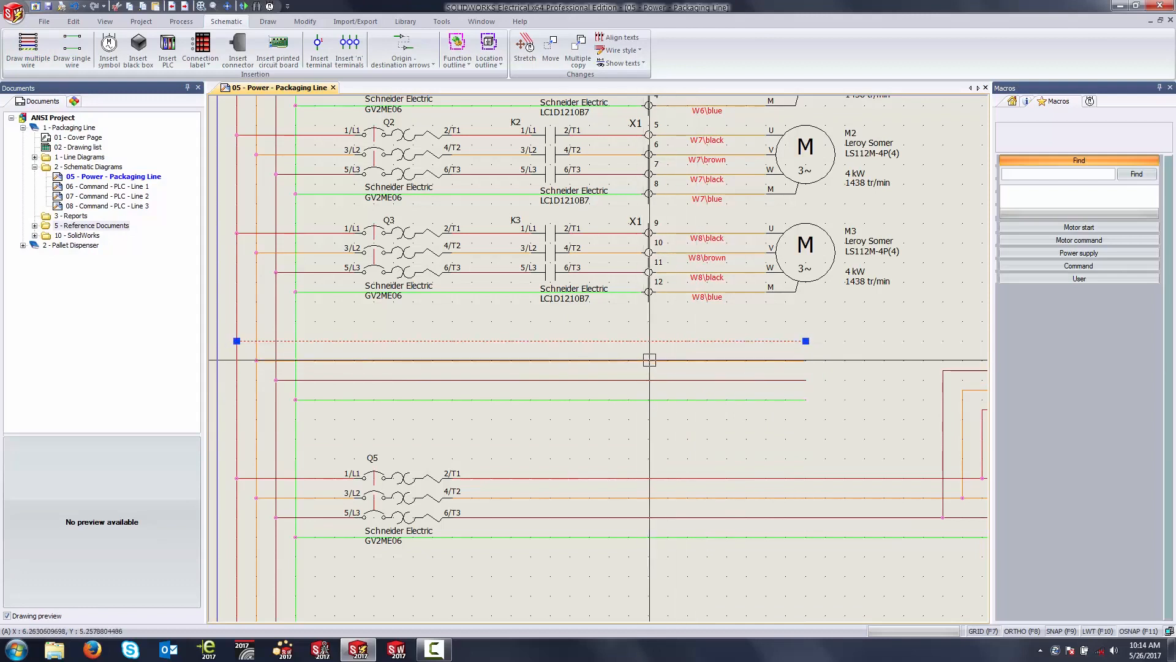
{"action": "left_click", "coordinate": [1026, 103]}
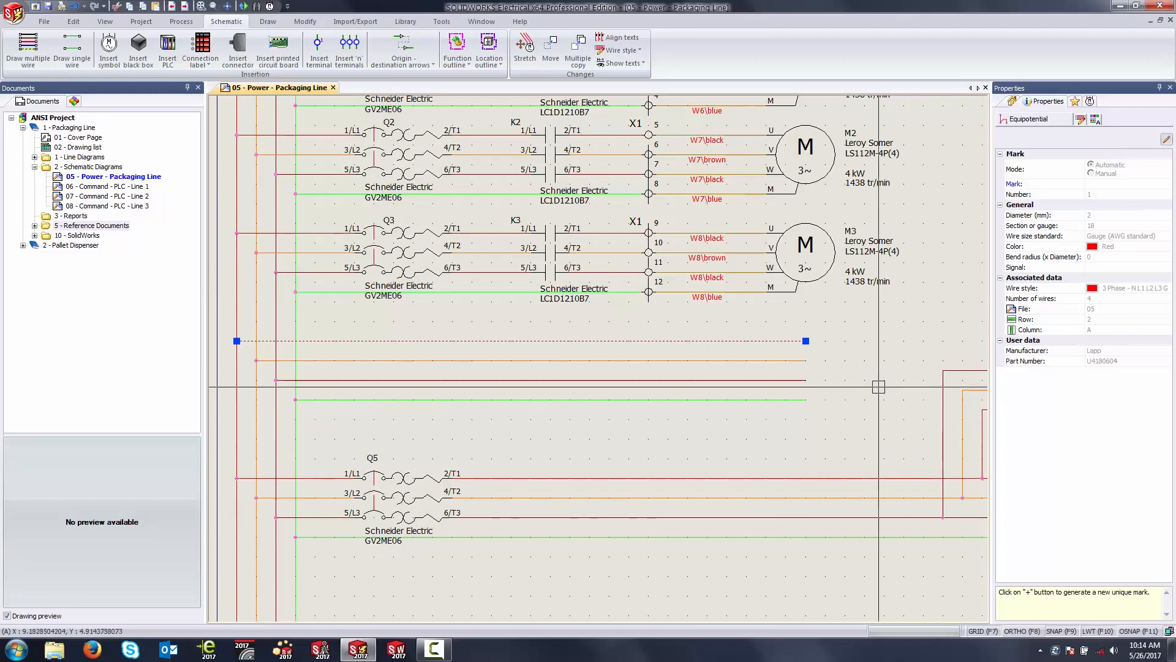
{"action": "scroll", "coordinate": [827, 376], "scroll_direction": "up", "scroll_amount": 2}
{"action": "scroll", "coordinate": [804, 354], "scroll_direction": "up", "scroll_amount": 2}
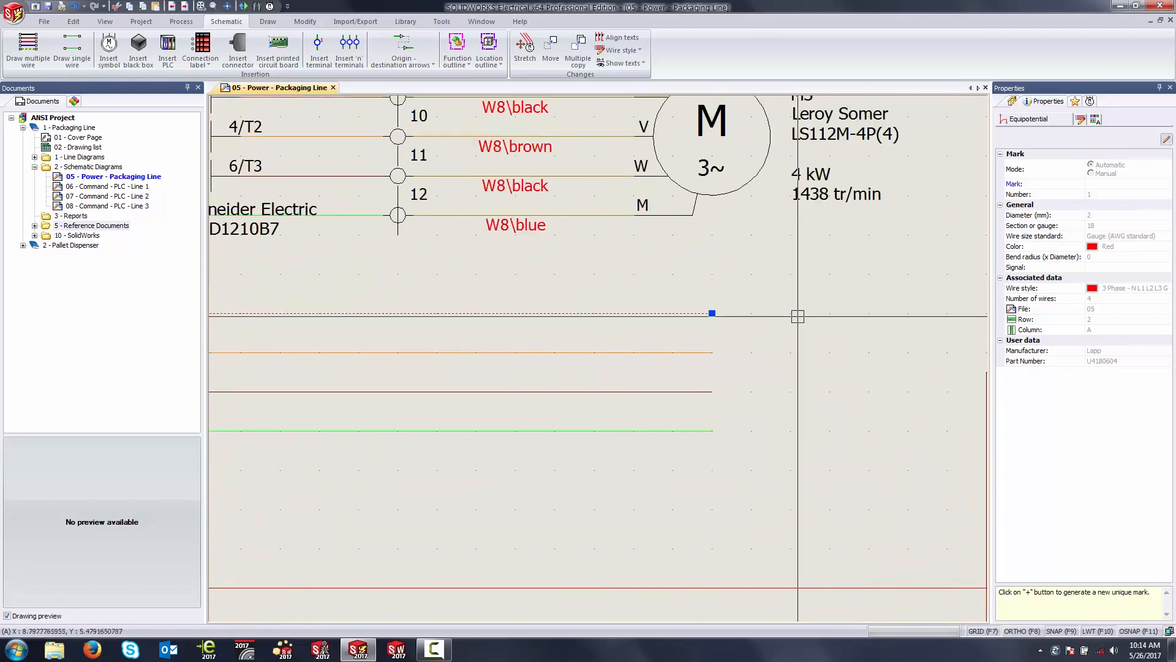
{"action": "scroll", "coordinate": [780, 337], "scroll_direction": "up", "scroll_amount": 3}
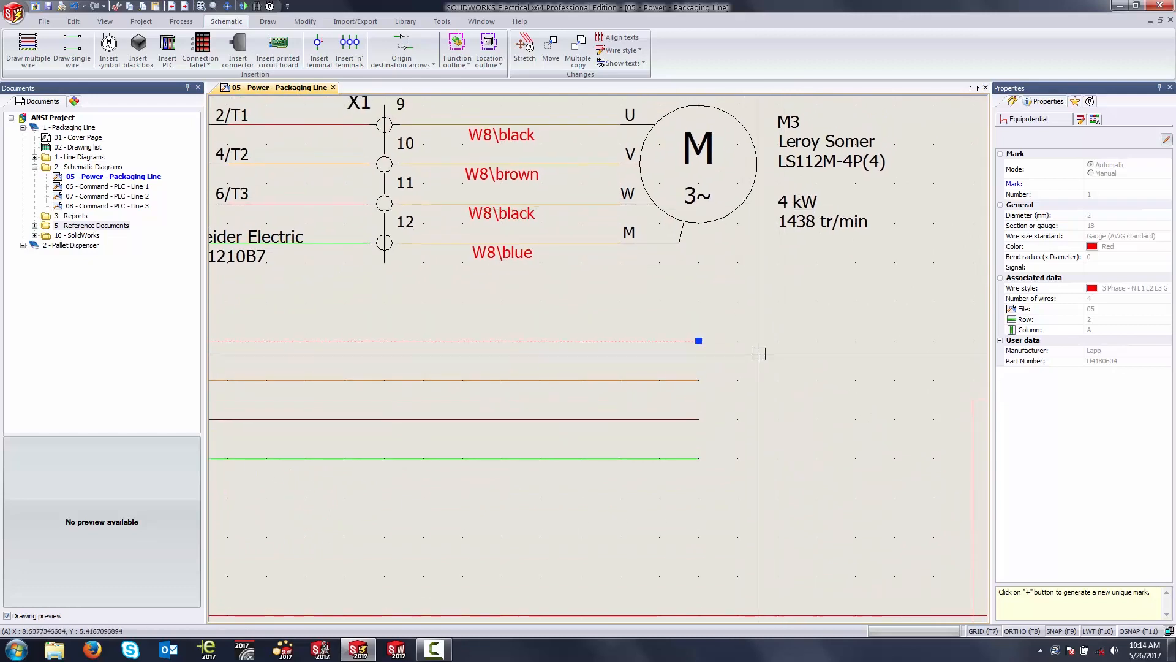
{"action": "key", "text": "Escape"}
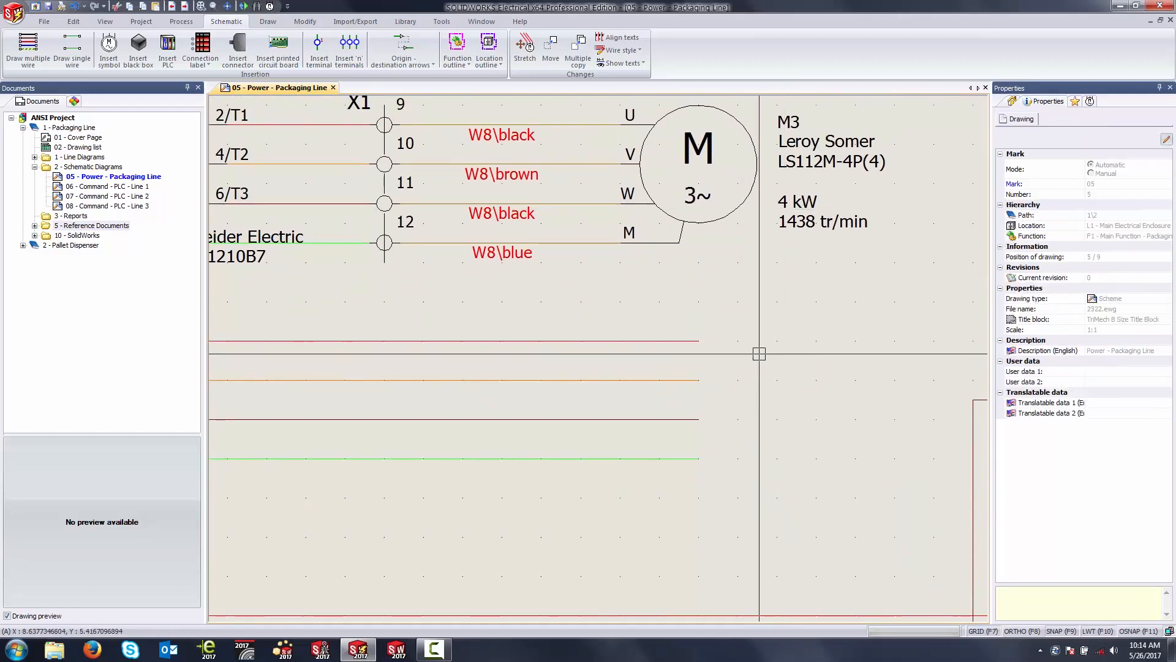
Step: Insert a 3 Phase Motor symbol from the Motors class onto the new wires, directly below motor M3
{"action": "left_click", "coordinate": [109, 44]}
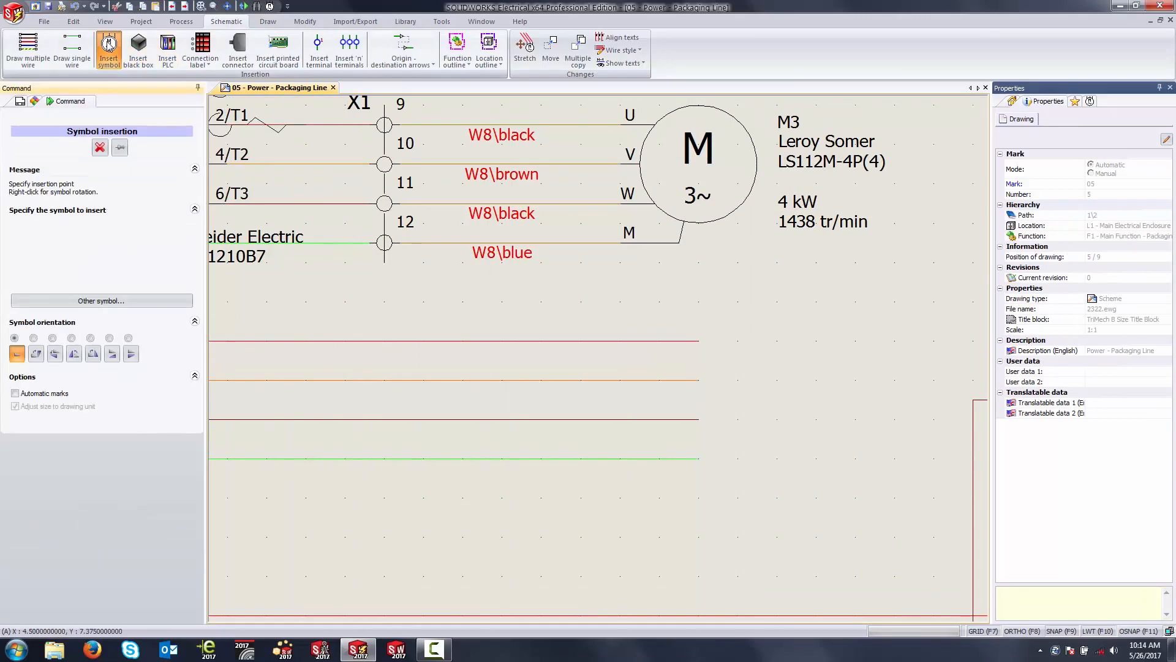
{"action": "left_click", "coordinate": [118, 306]}
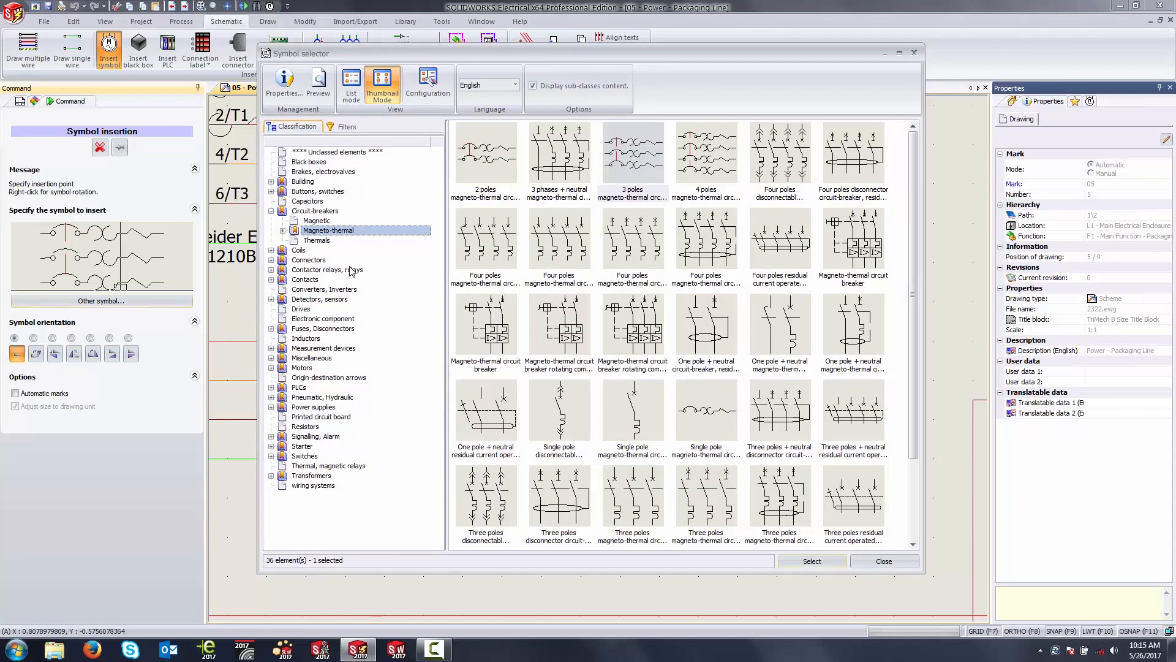
{"action": "left_click", "coordinate": [317, 270]}
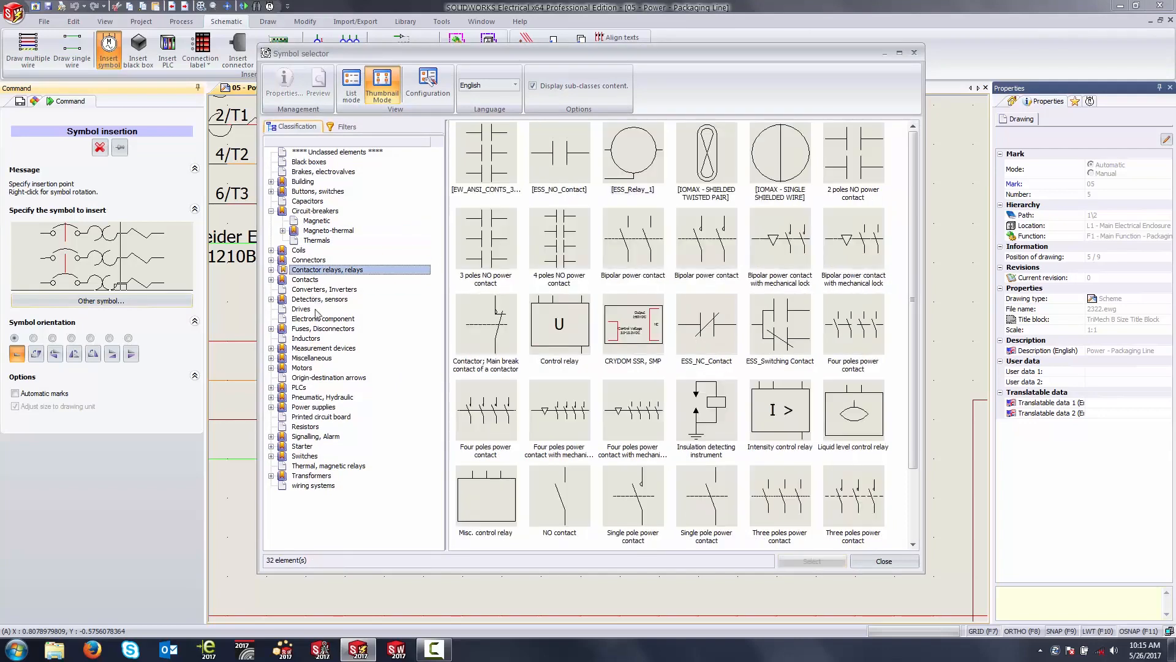
{"action": "left_click", "coordinate": [304, 369]}
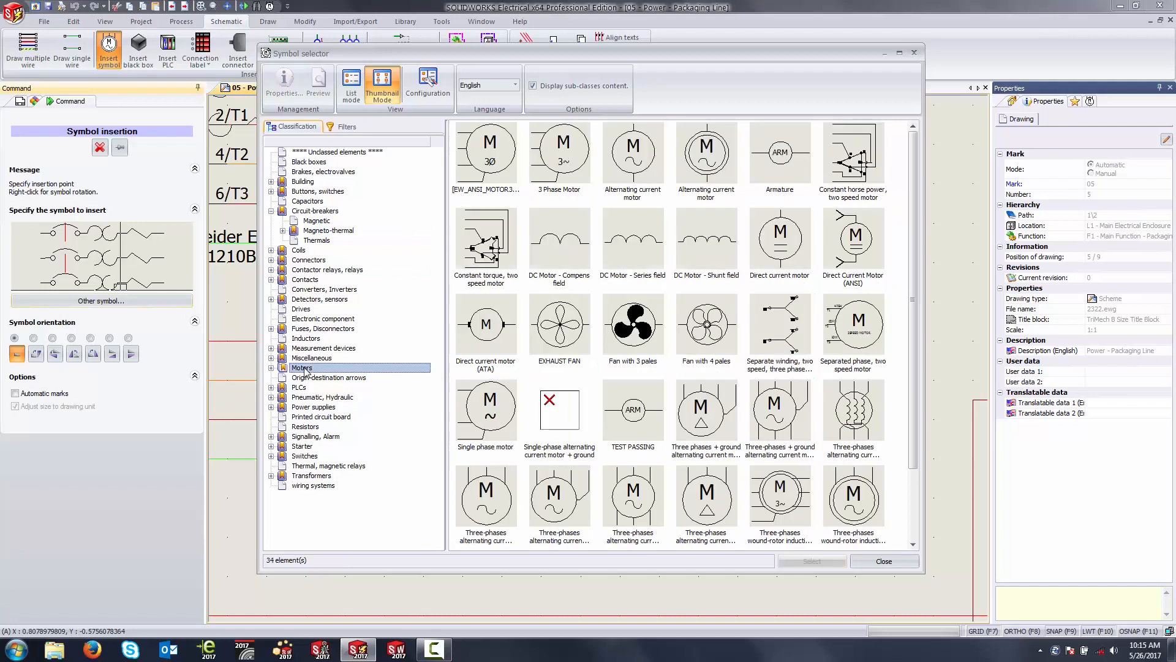
{"action": "left_click", "coordinate": [572, 174]}
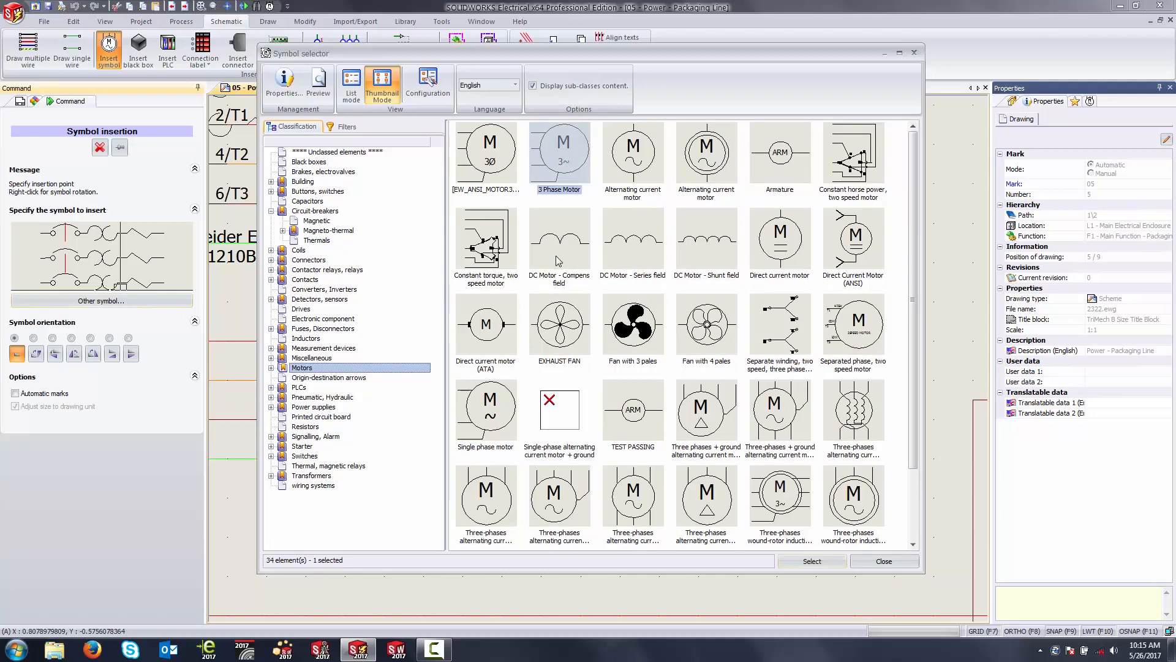
{"action": "double_click", "coordinate": [563, 161]}
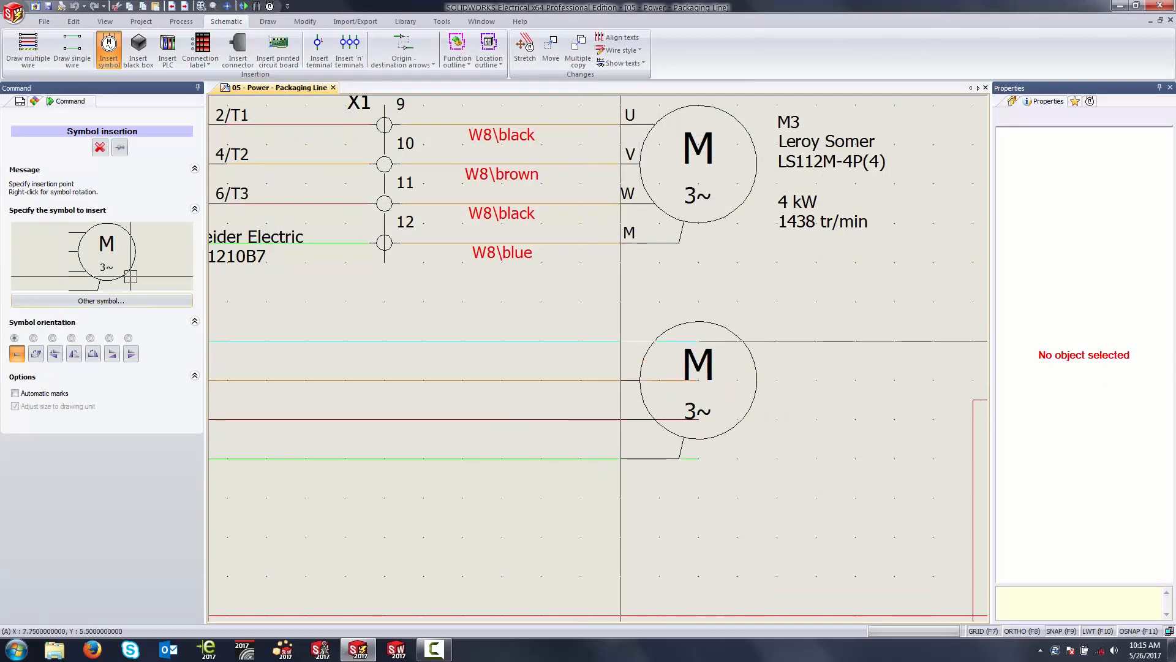
{"action": "left_click", "coordinate": [620, 340]}
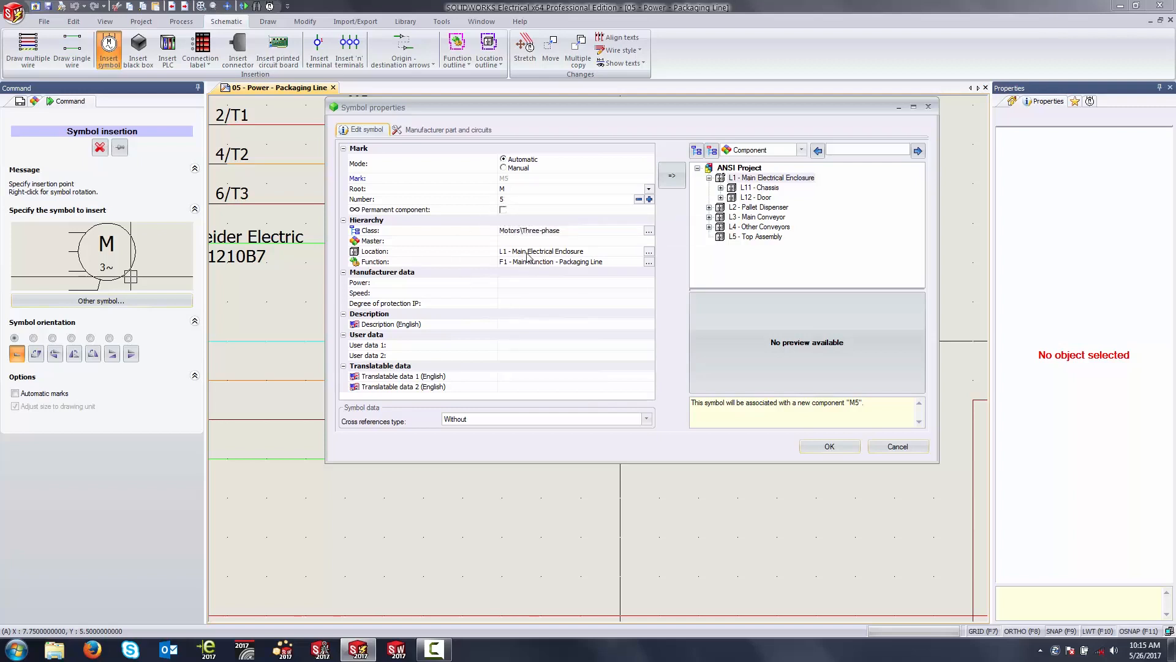
Step: Assign the new motor symbol to location L4 - Other Conveyors
{"action": "left_click", "coordinate": [648, 251]}
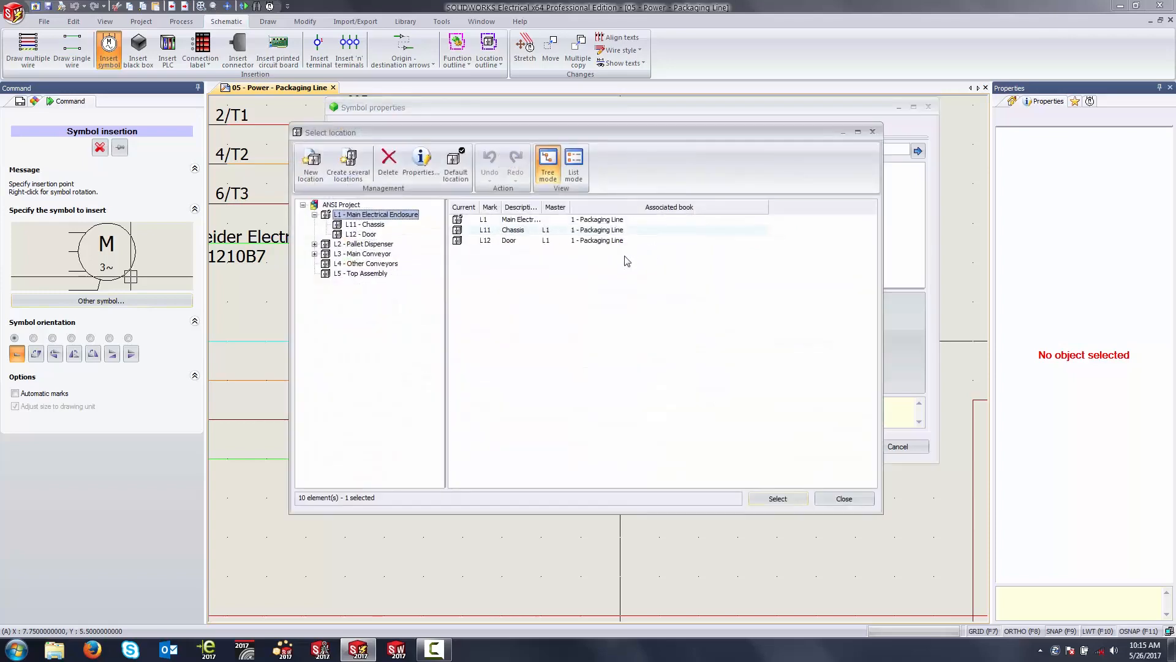
{"action": "left_click", "coordinate": [380, 266]}
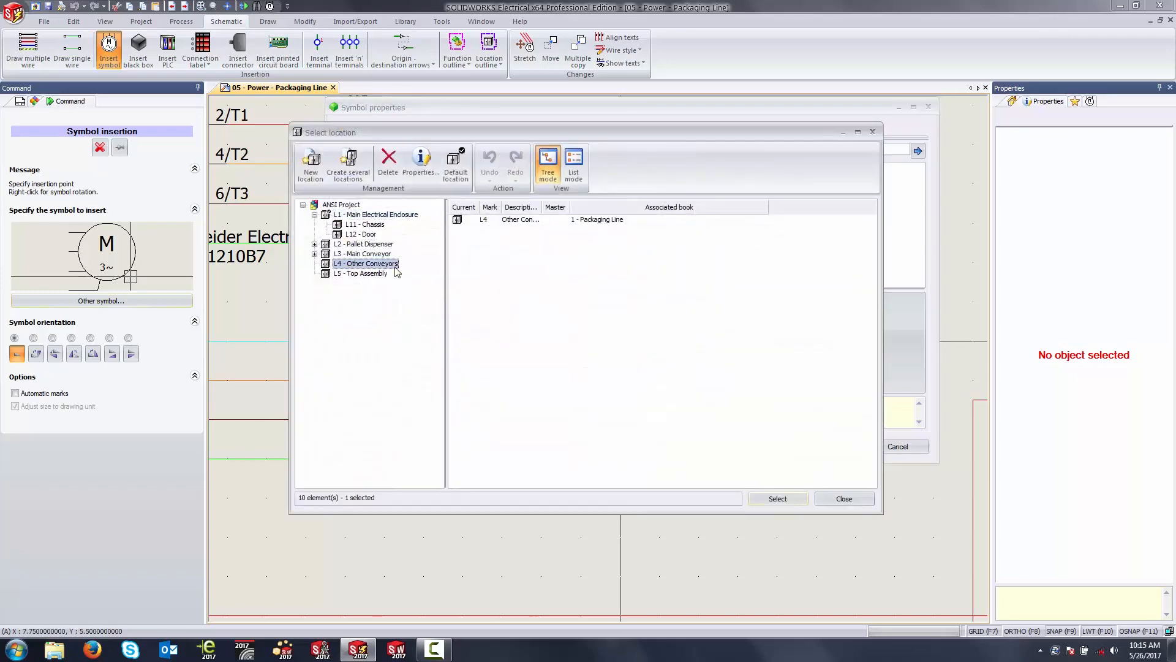
{"action": "left_click", "coordinate": [777, 499]}
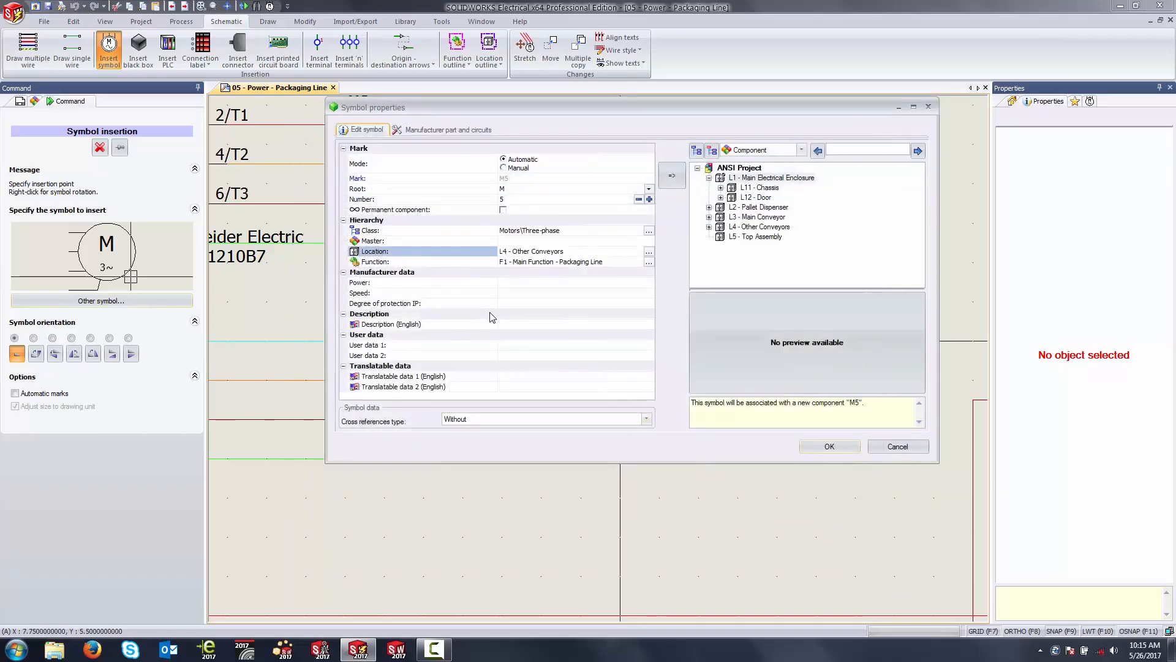
Step: Search the manufacturer parts catalogue for three-phase motors, filtered to the manufacturer Leroy Somer
{"action": "left_click", "coordinate": [439, 133]}
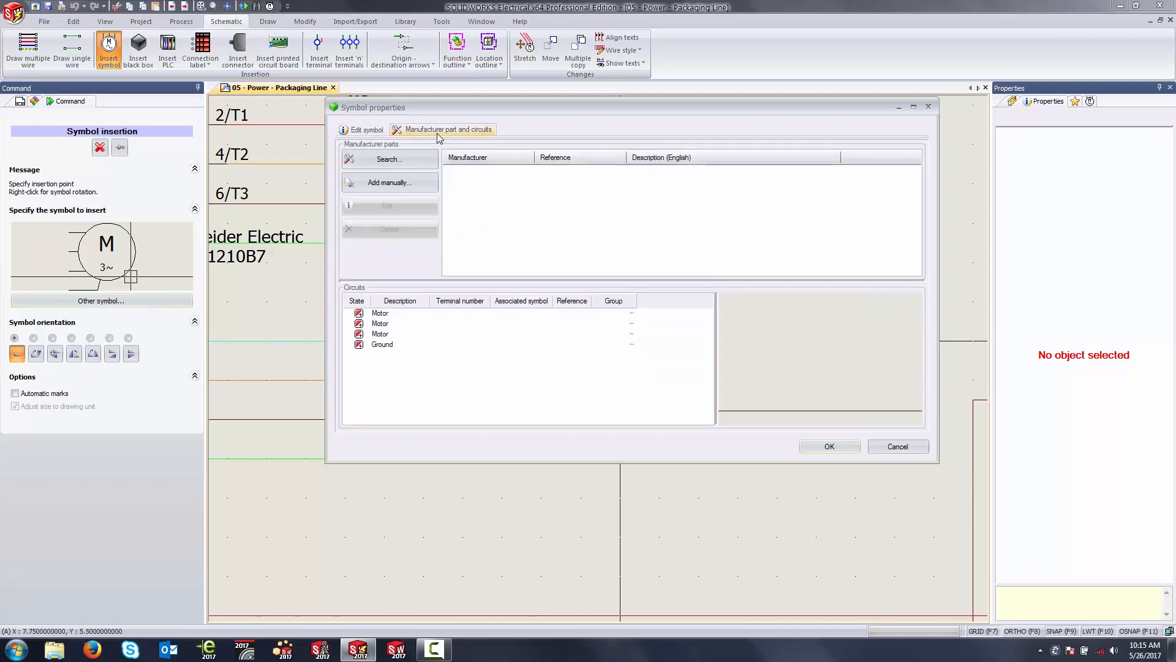
{"action": "left_click", "coordinate": [413, 160]}
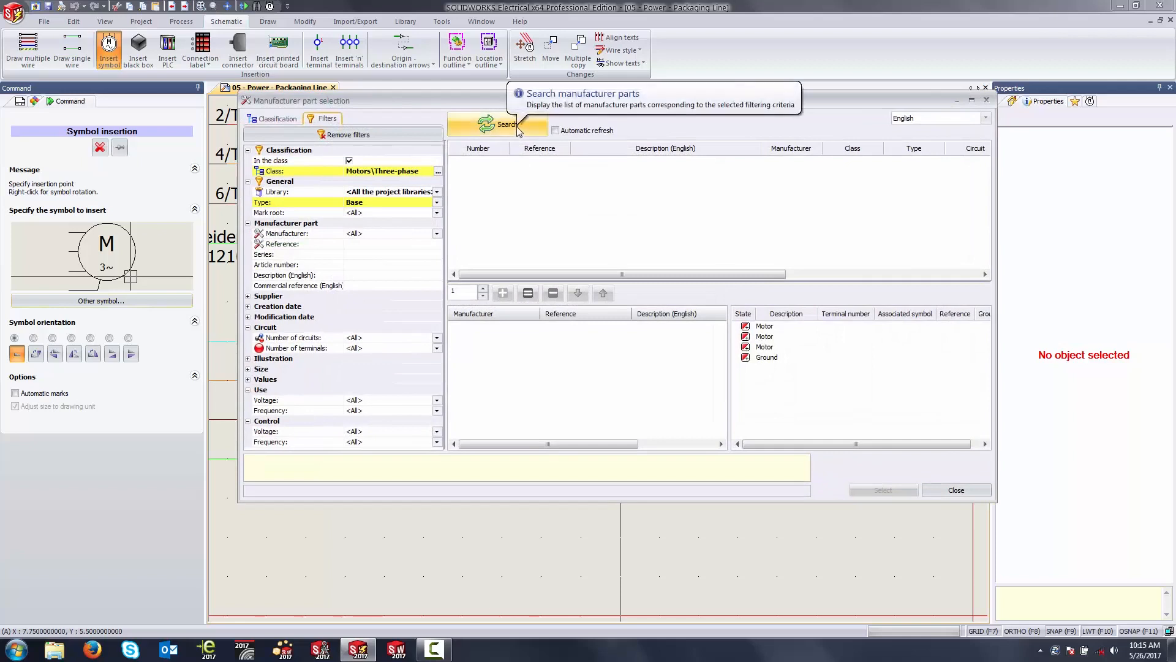
{"action": "left_click", "coordinate": [437, 233]}
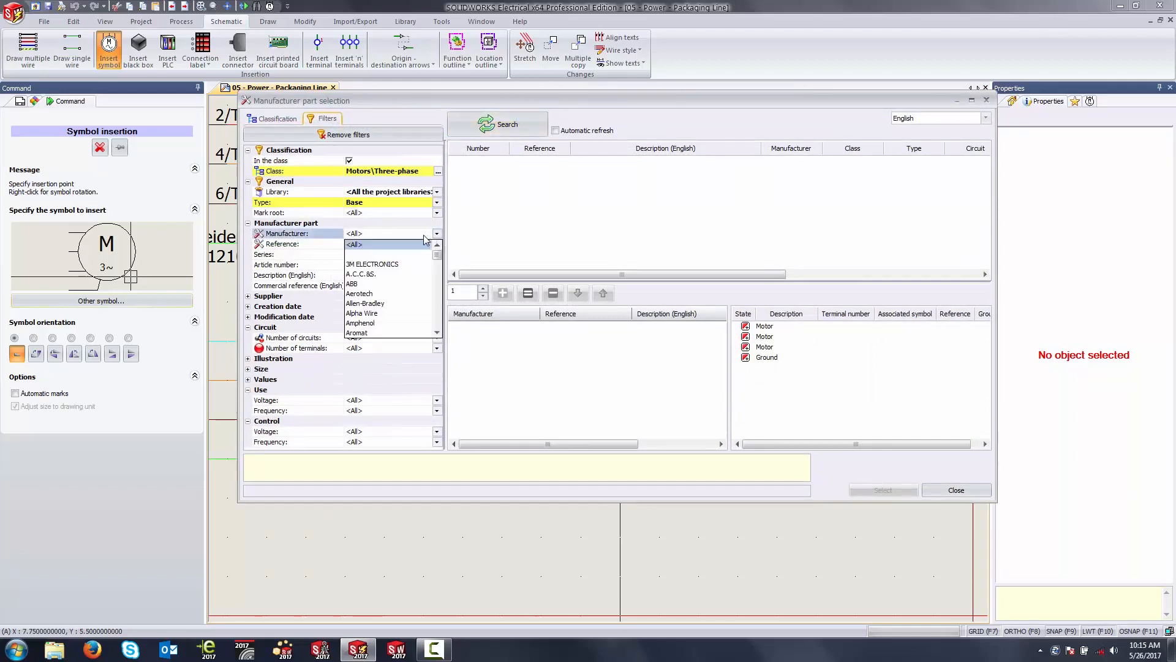
{"action": "left_click_drag", "start_coordinate": [436, 255], "coordinate": [437, 294]}
{"action": "left_click", "coordinate": [378, 254]}
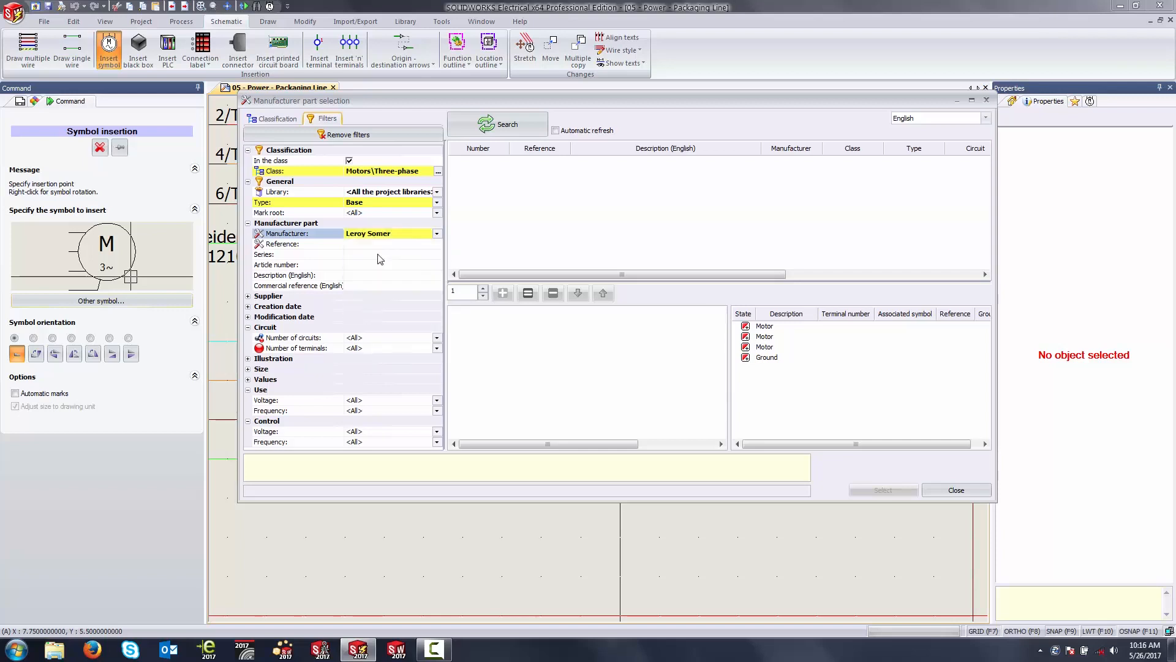
{"action": "left_click", "coordinate": [507, 125]}
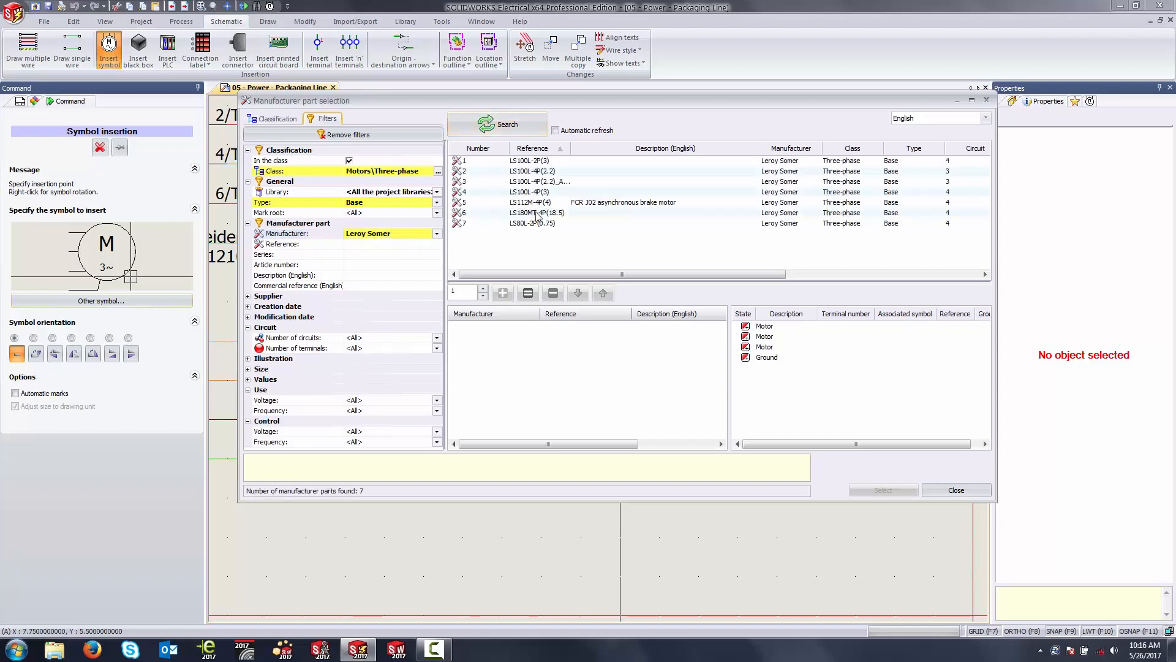
Step: Assign the Leroy Somer part LS112M-4P(4), FCR J02 asynchronous brake motor, to the new motor symbol and accept its properties
{"action": "left_click", "coordinate": [545, 202]}
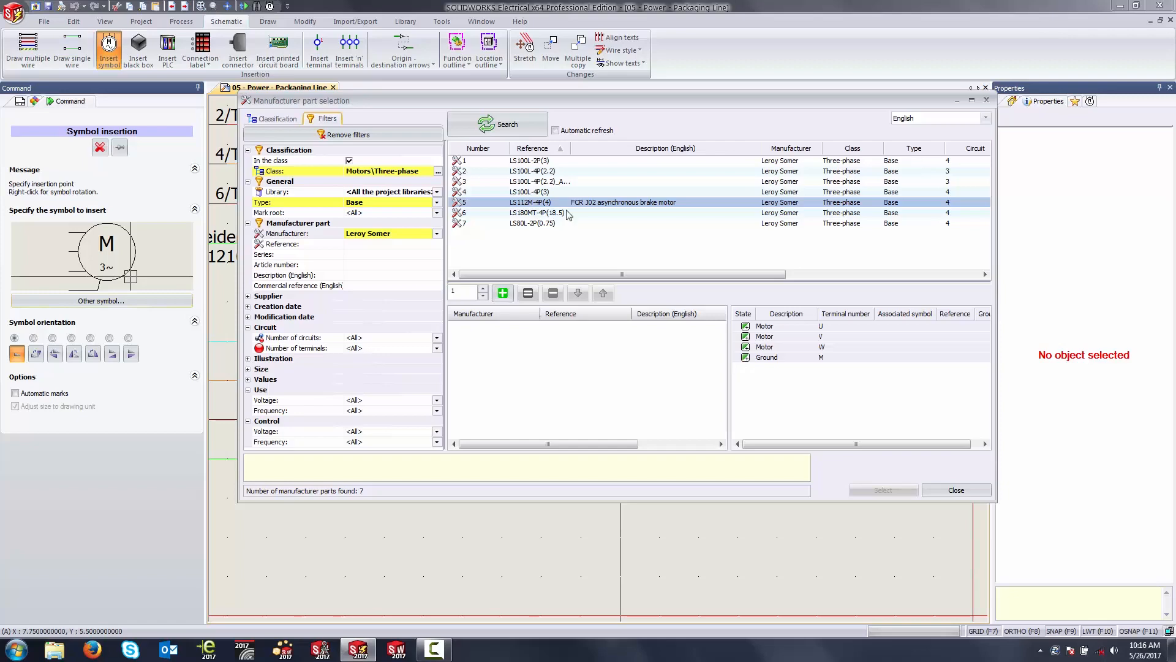
{"action": "left_click", "coordinate": [502, 294]}
{"action": "left_click", "coordinate": [883, 490]}
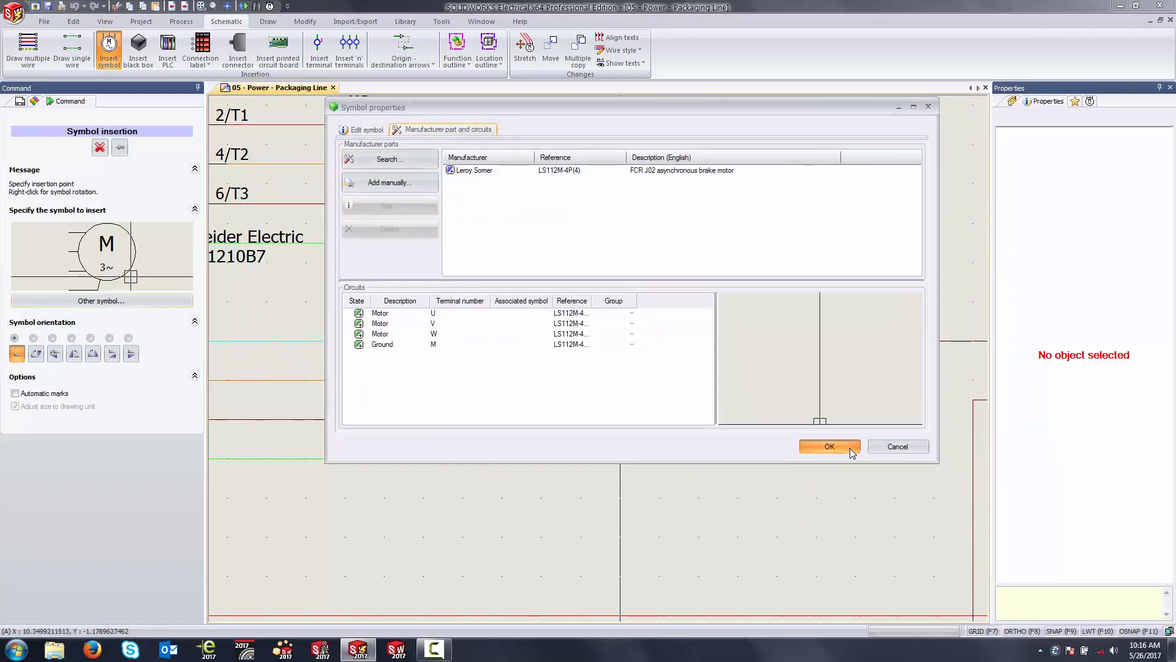
{"action": "left_click", "coordinate": [829, 446]}
Step: Insert a 3 poles magneto-thermal circuit breaker on the new motor's phase wires, aligned below Q3, keeping its default properties
{"action": "scroll", "coordinate": [690, 400], "scroll_direction": "up", "scroll_amount": 3}
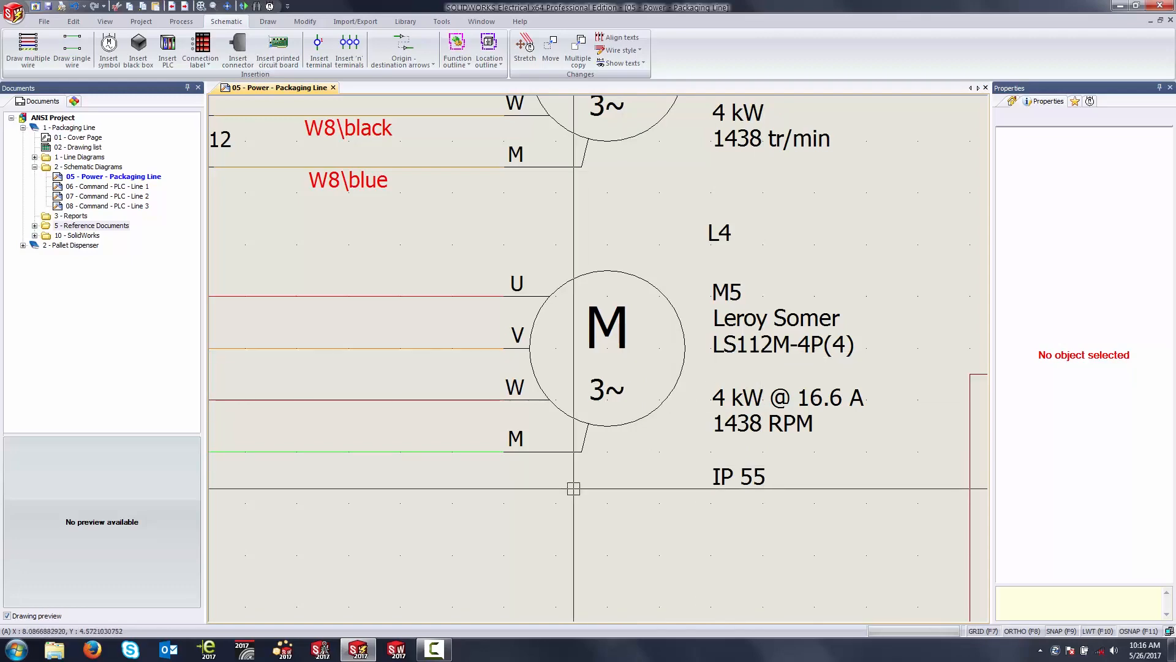
{"action": "scroll", "coordinate": [573, 489], "scroll_direction": "down", "scroll_amount": 4}
{"action": "middle_click_drag", "start_coordinate": [381, 417], "coordinate": [756, 380]}
{"action": "middle_click_drag", "start_coordinate": [380, 385], "coordinate": [573, 395]}
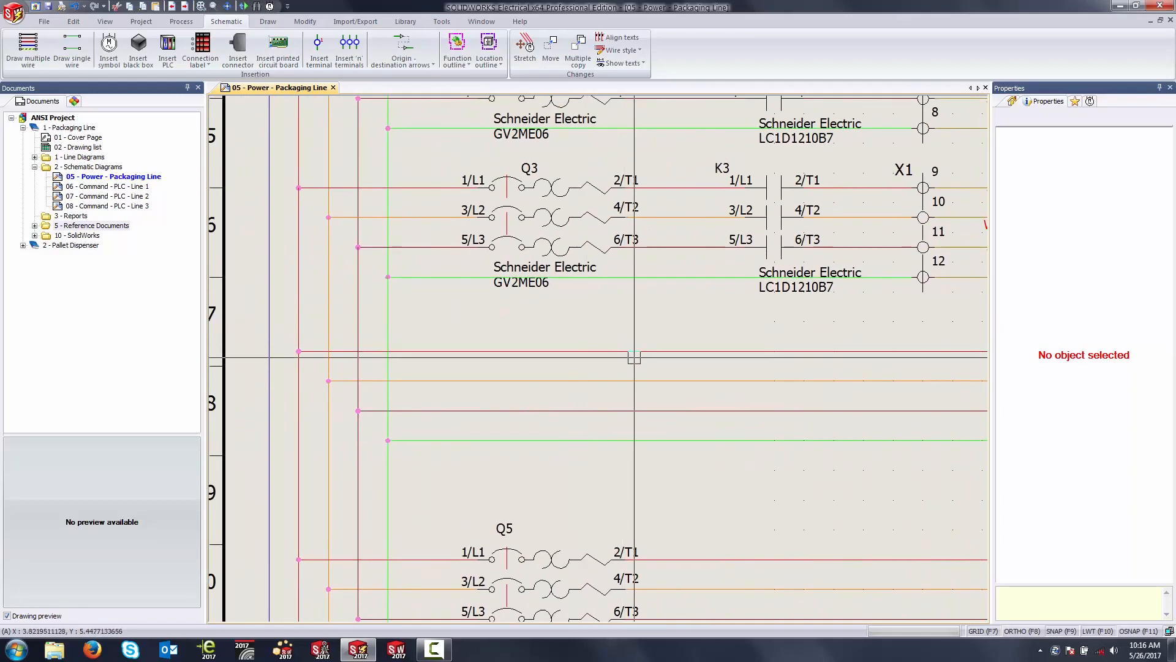
{"action": "middle_click_drag", "start_coordinate": [634, 357], "coordinate": [621, 358]}
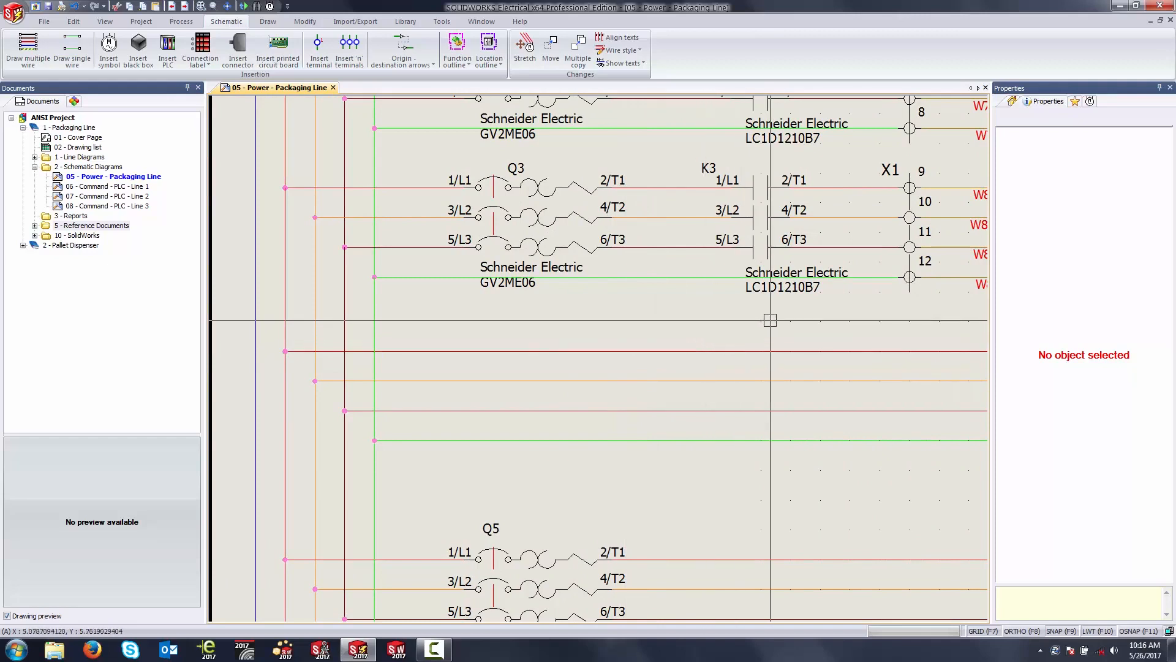
{"action": "left_click", "coordinate": [1090, 102]}
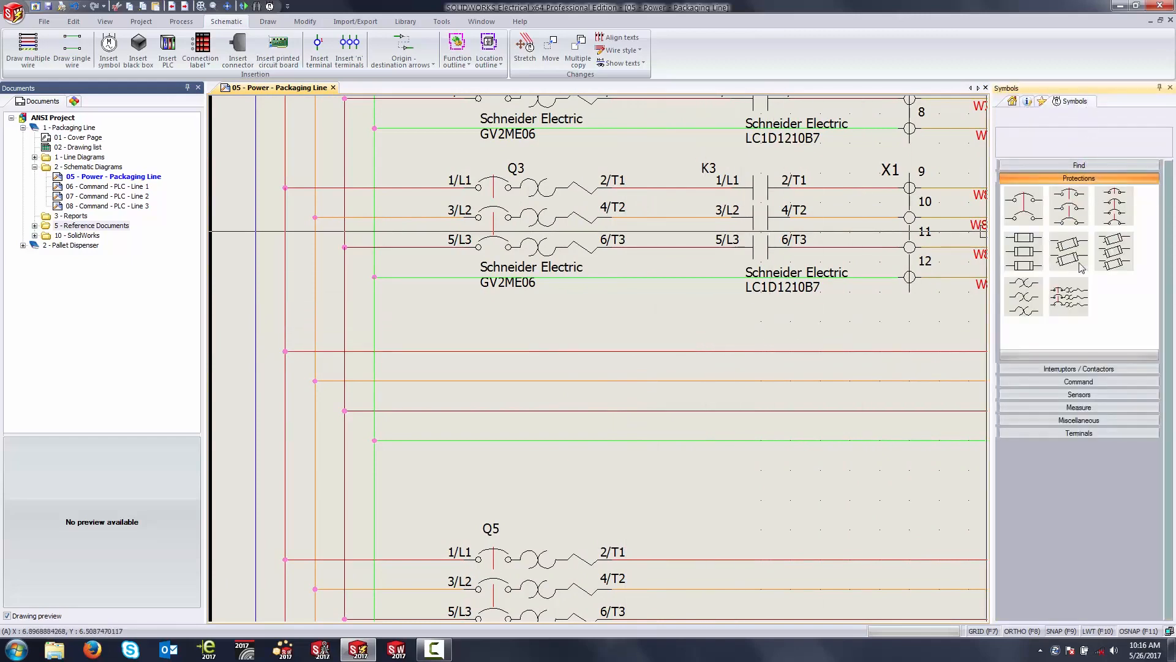
{"action": "left_click", "coordinate": [1062, 305]}
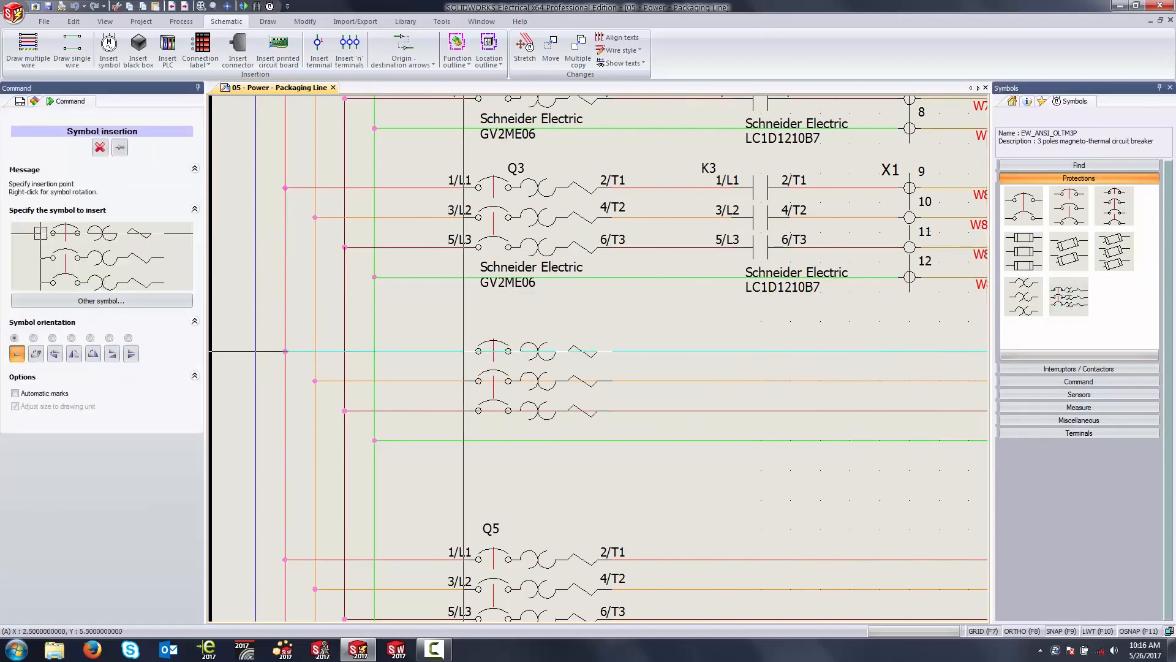
{"action": "left_click", "coordinate": [478, 351]}
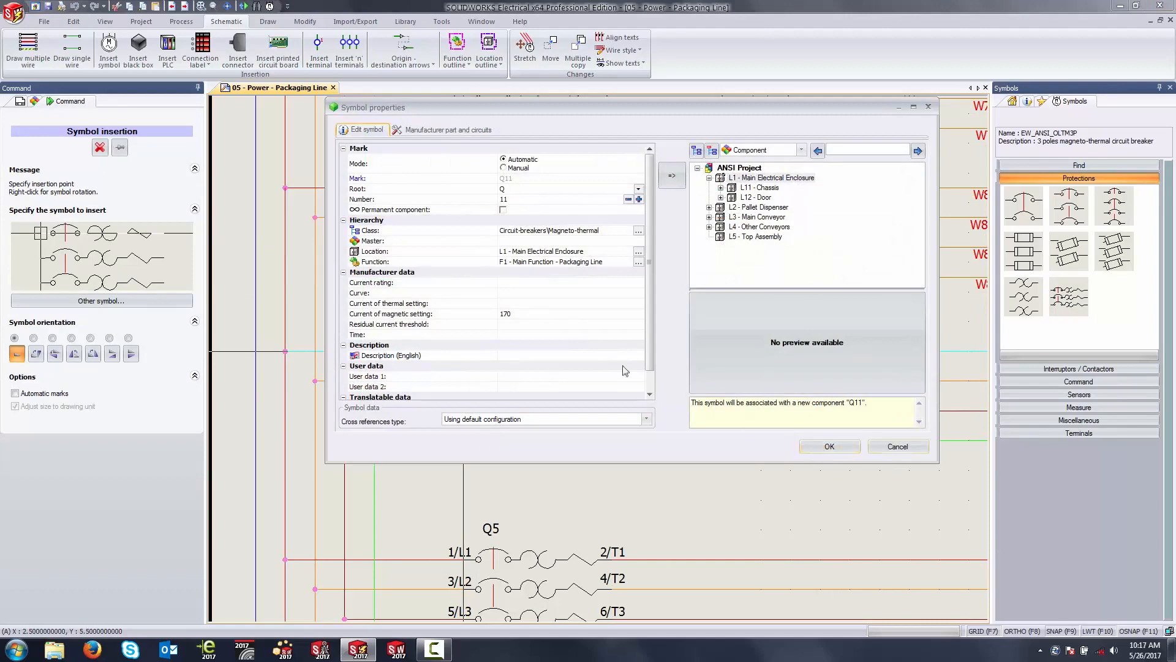
{"action": "left_click", "coordinate": [828, 447]}
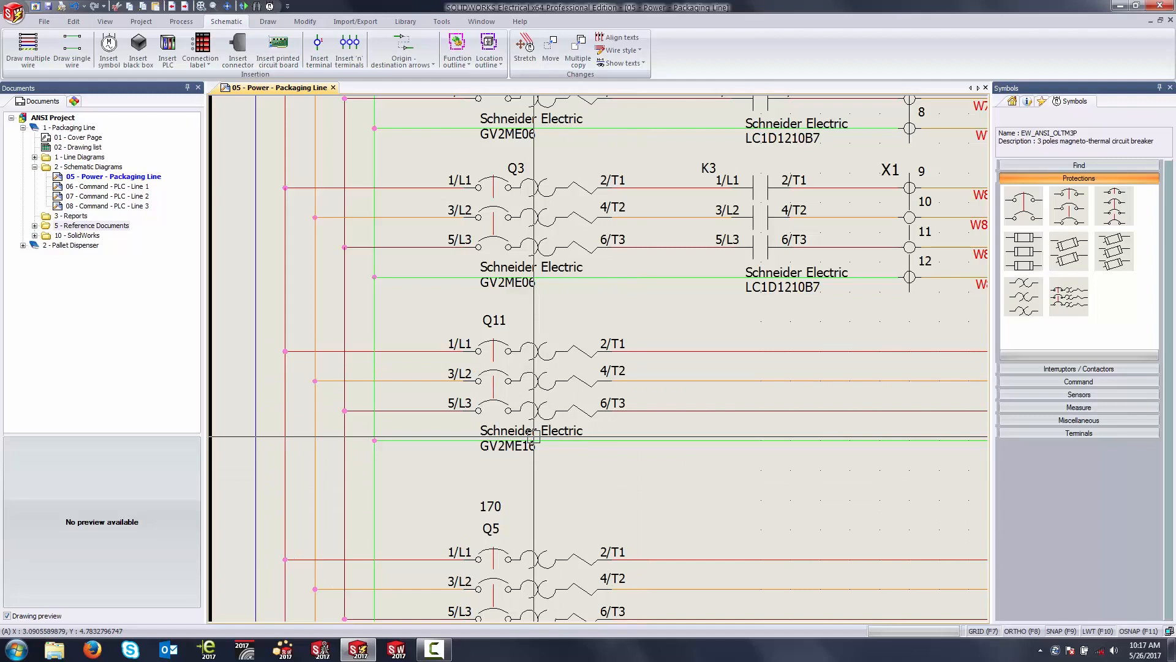
Step: Copy the K3 contactor and paste it onto the new motor's three phase wires, directly below the original
{"action": "middle_click_drag", "start_coordinate": [857, 377], "coordinate": [706, 407]}
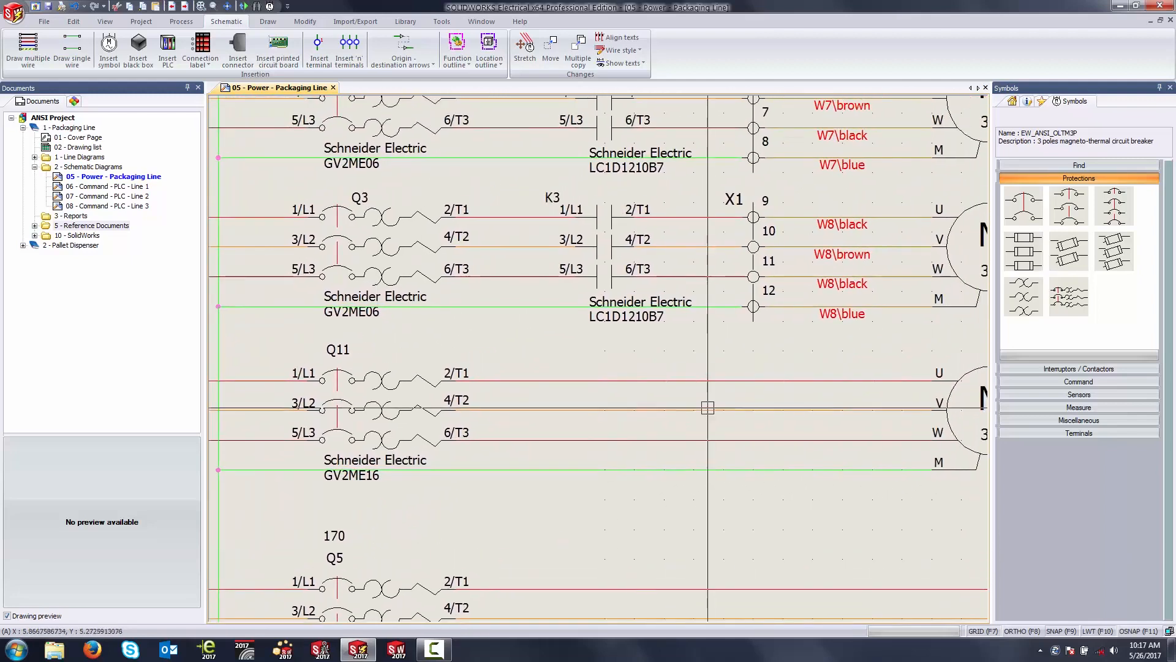
{"action": "left_click", "coordinate": [613, 235]}
{"action": "key", "text": "ctrl+c"}
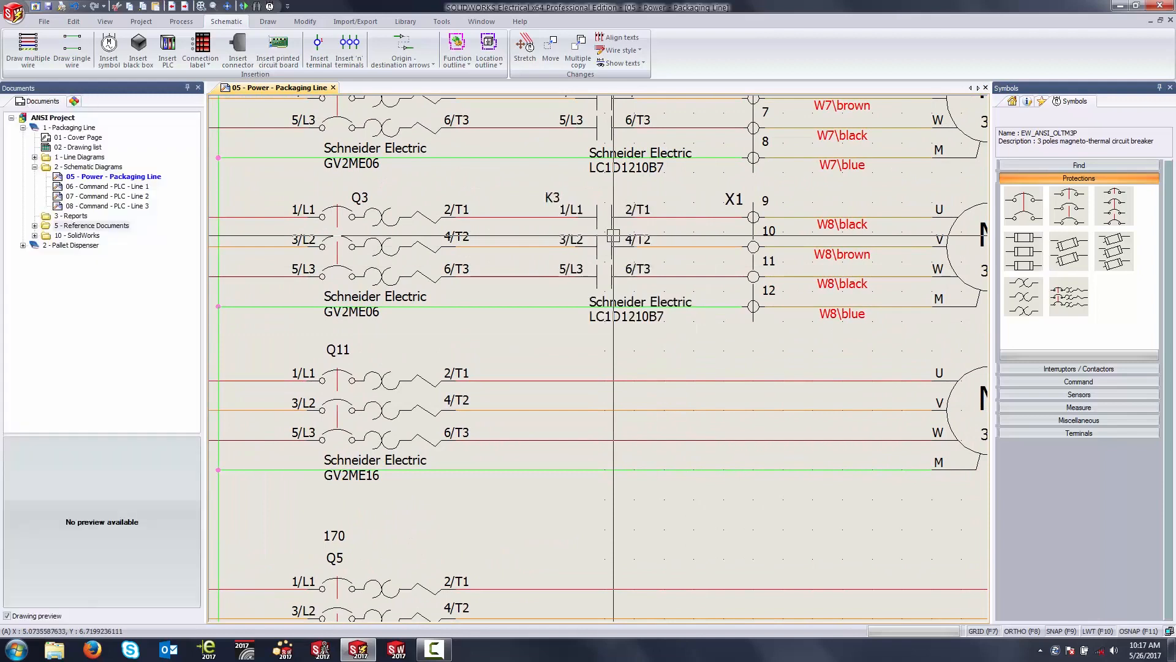
{"action": "key", "text": "ctrl+v"}
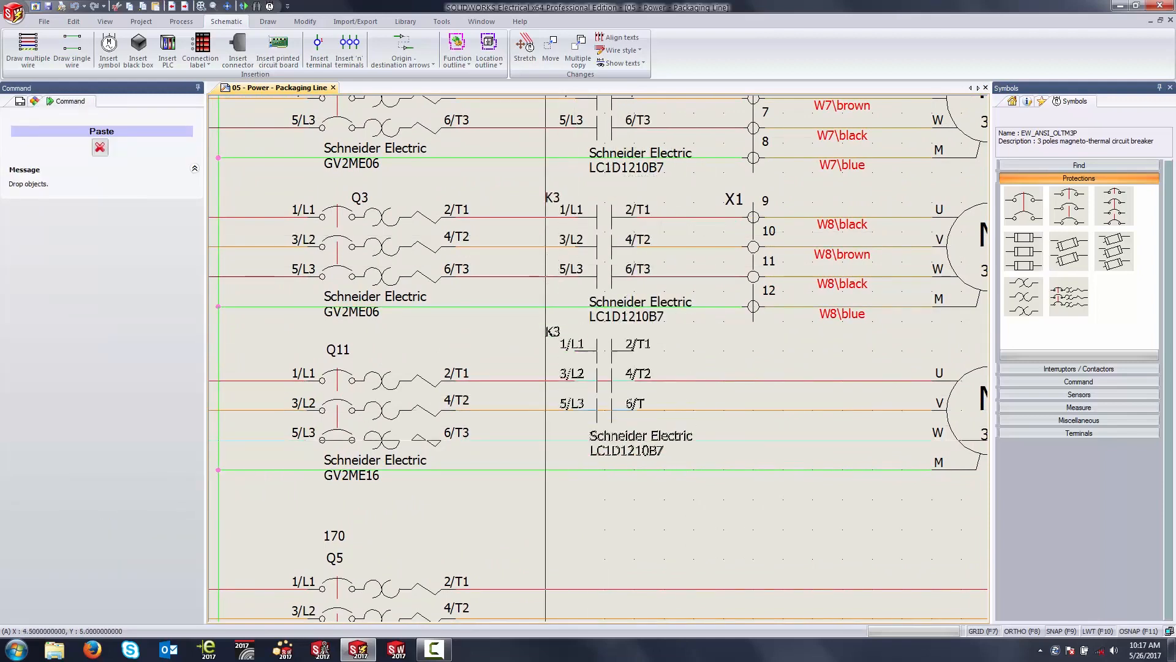
{"action": "left_click", "coordinate": [597, 381]}
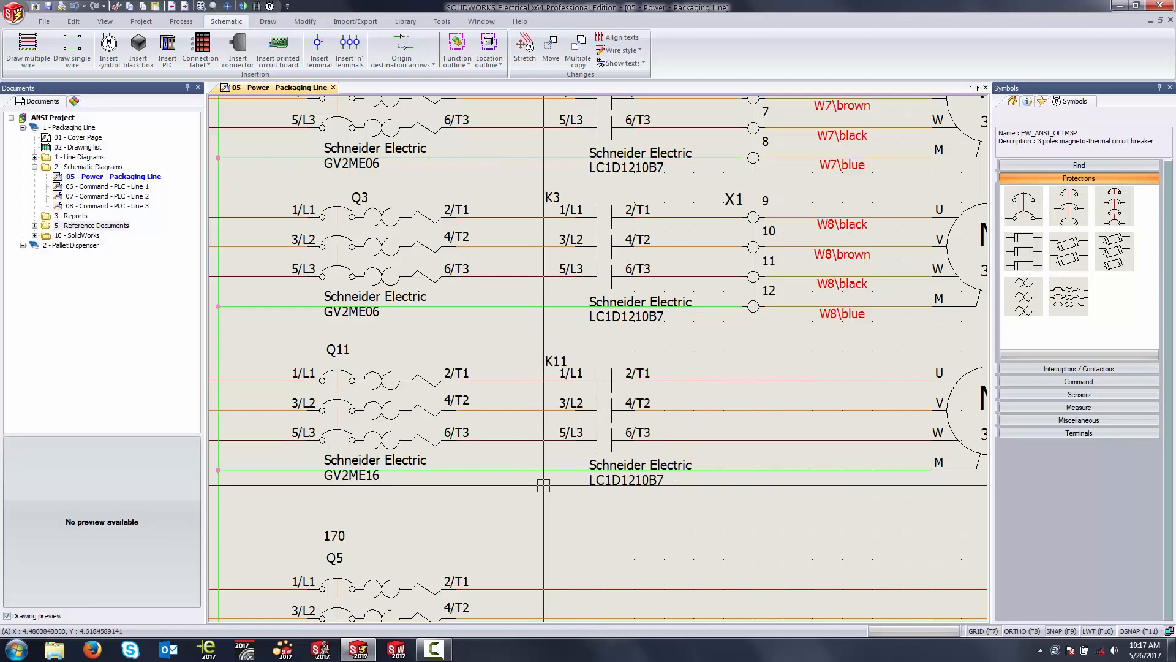
Step: Insert a row of terminals across the four wires between the new contactor and motor M5, aligned below the X1 terminals
{"action": "scroll", "coordinate": [598, 381], "scroll_direction": "up", "scroll_amount": 2}
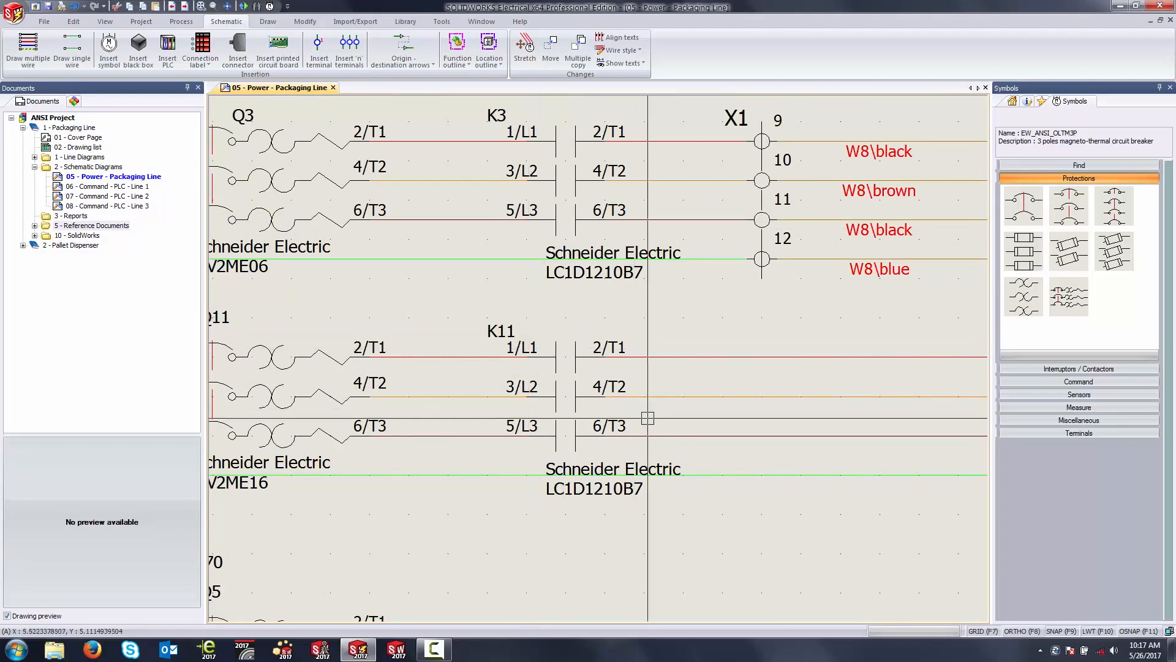
{"action": "middle_click_drag", "start_coordinate": [804, 328], "coordinate": [617, 338]}
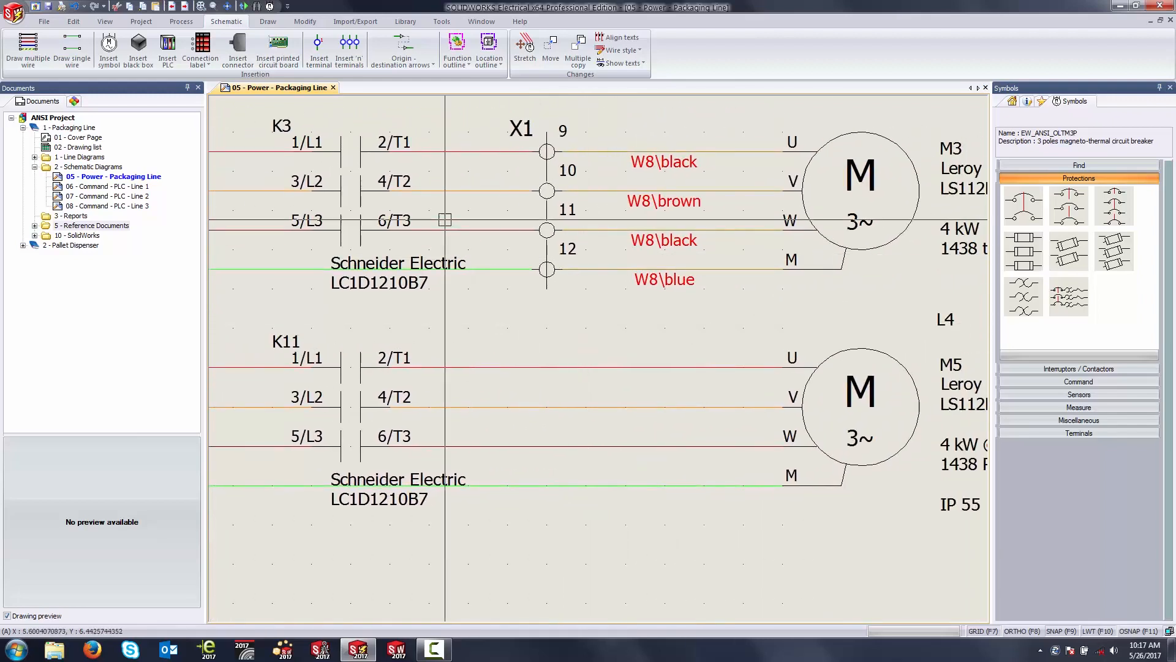
{"action": "left_click", "coordinate": [349, 49]}
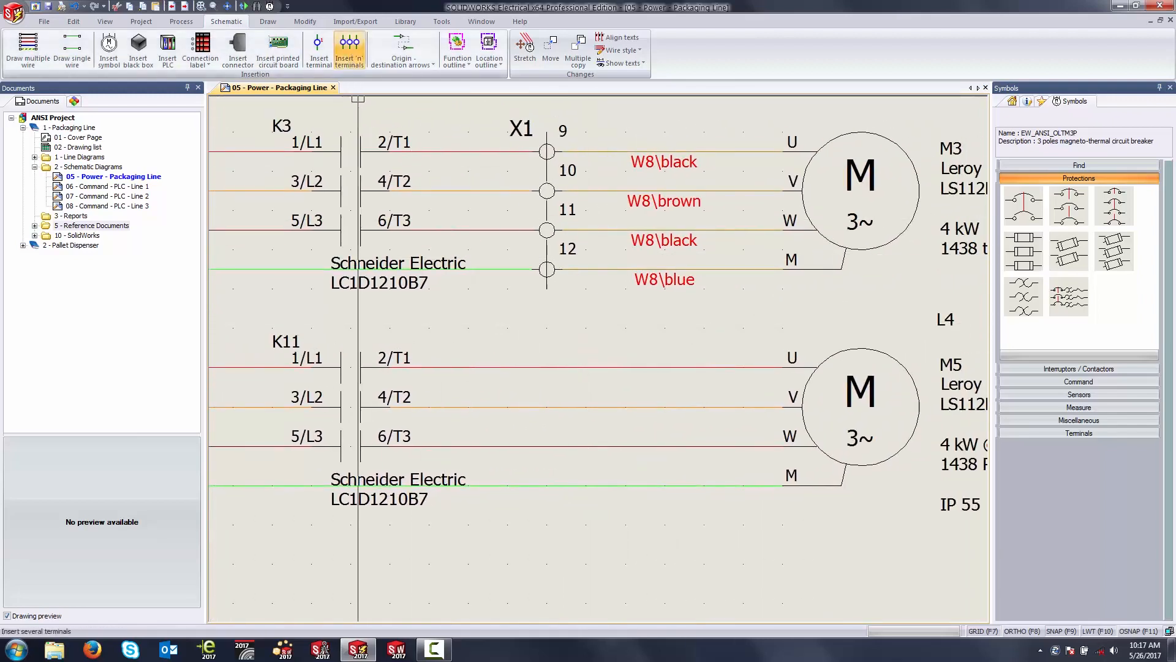
{"action": "left_click", "coordinate": [547, 347]}
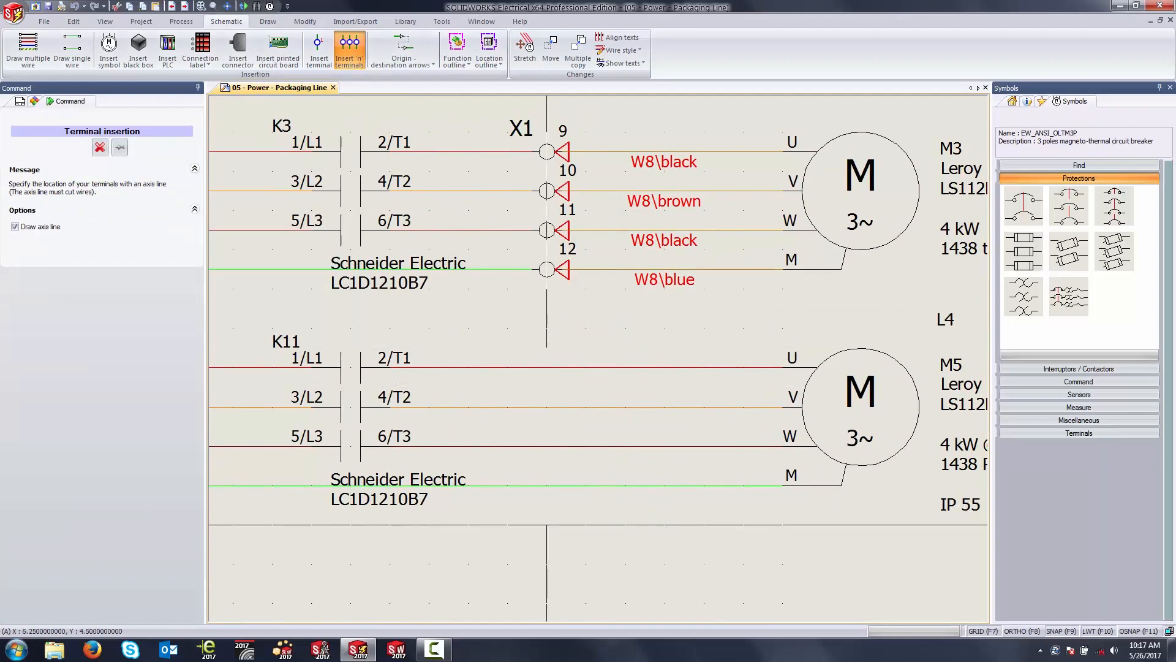
{"action": "left_click", "coordinate": [546, 524]}
{"action": "left_click", "coordinate": [488, 524]}
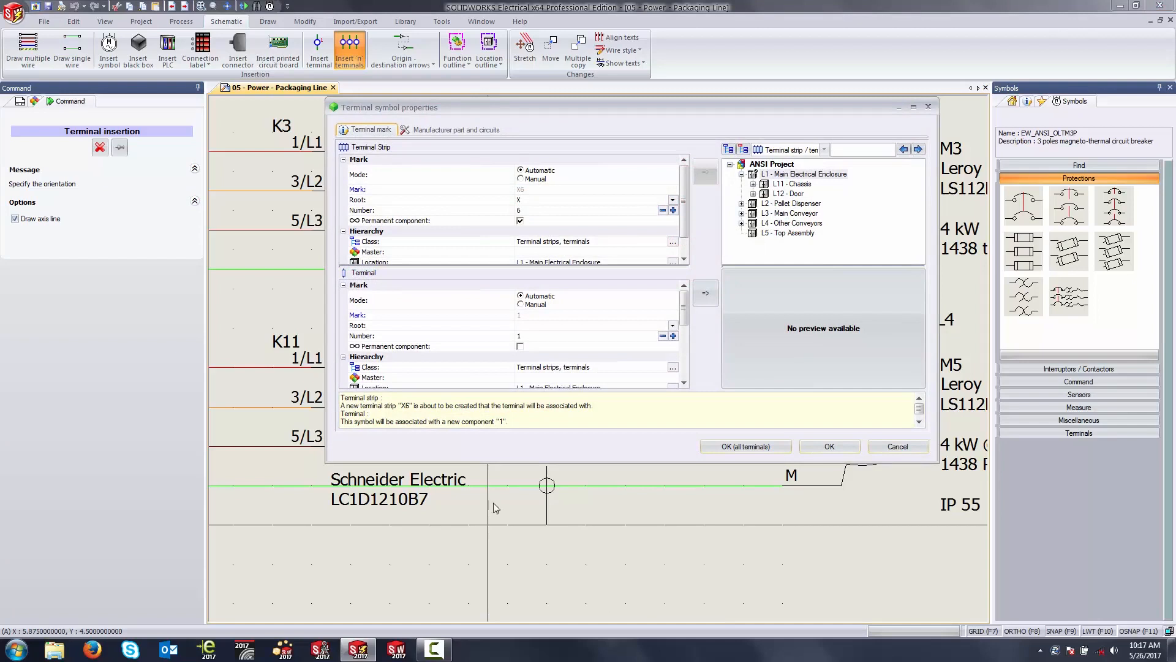
Step: Associate all the new terminals with the existing terminal strip =F1-X1 in L11 - Chassis
{"action": "left_click", "coordinate": [744, 150]}
{"action": "mouse_move", "coordinate": [918, 183]}
{"action": "left_mouse_down"}
{"action": "mouse_move", "coordinate": [919, 203]}
{"action": "mouse_move", "coordinate": [918, 190]}
{"action": "left_mouse_up"}
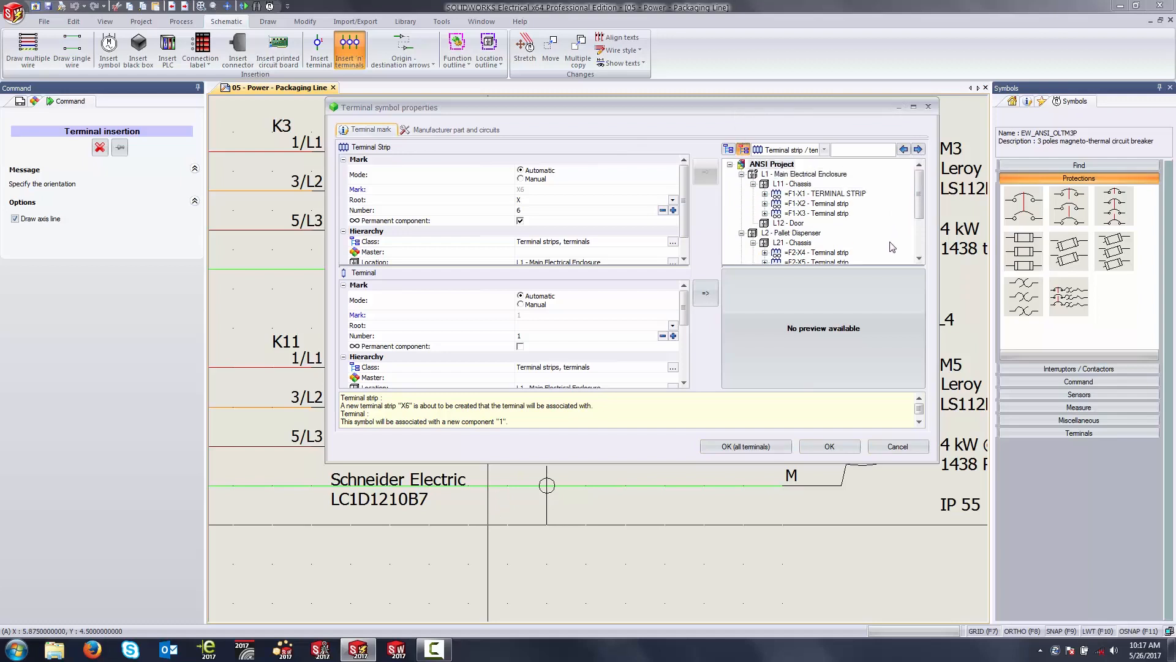
{"action": "left_click", "coordinate": [822, 194]}
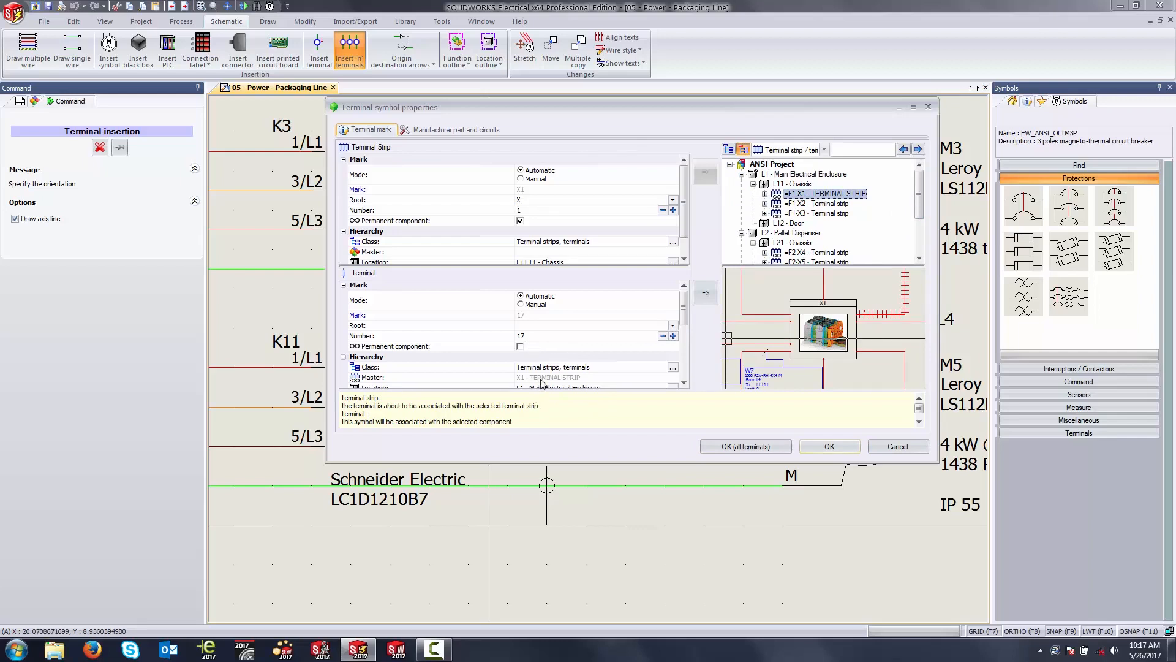
{"action": "left_click", "coordinate": [756, 447]}
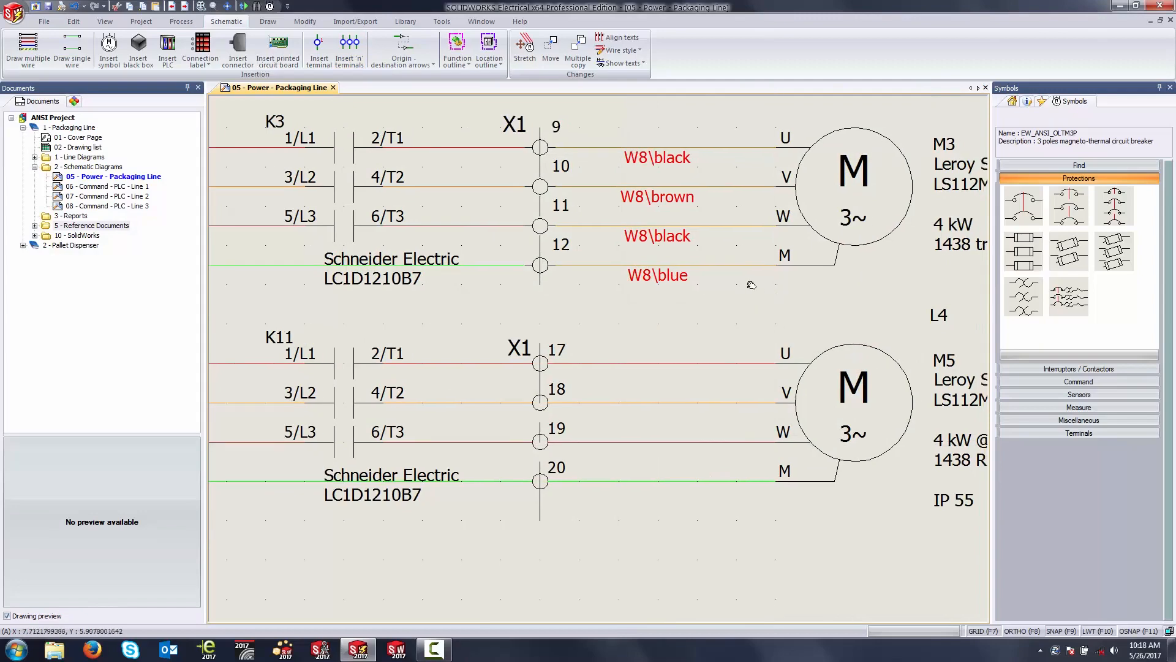
Step: Open the cable core association for the four wires between the new X1 terminals and motor M5
{"action": "middle_click_drag", "start_coordinate": [761, 289], "coordinate": [703, 247]}
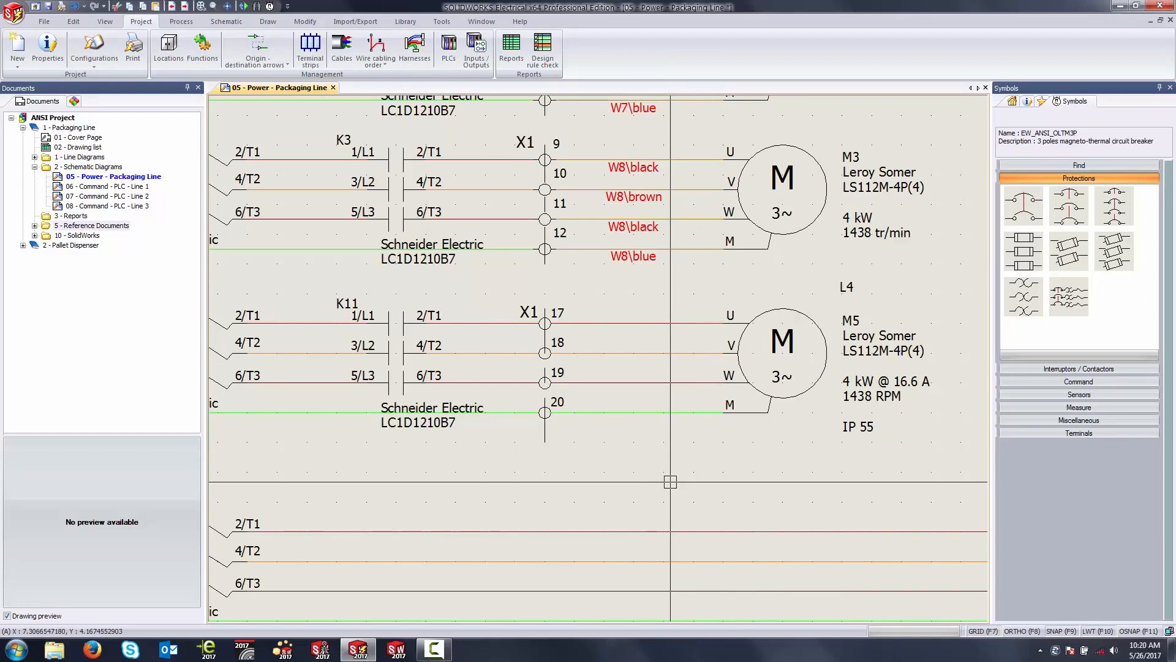
{"action": "left_click_drag", "start_coordinate": [696, 290], "coordinate": [610, 439]}
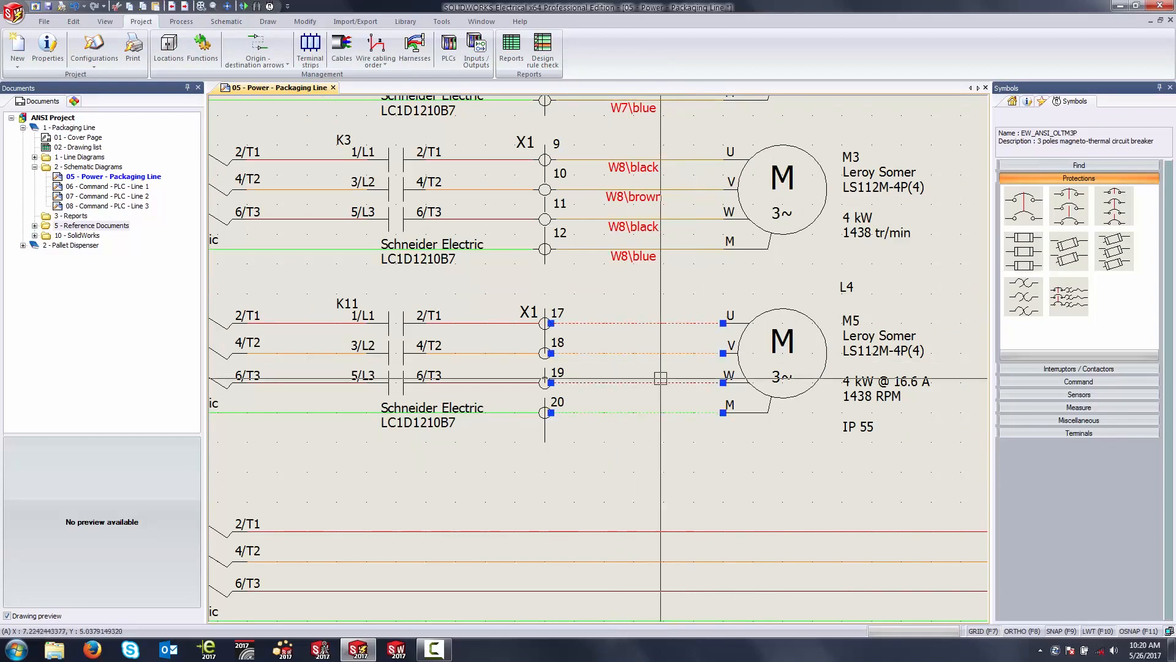
{"action": "right_click", "coordinate": [669, 322]}
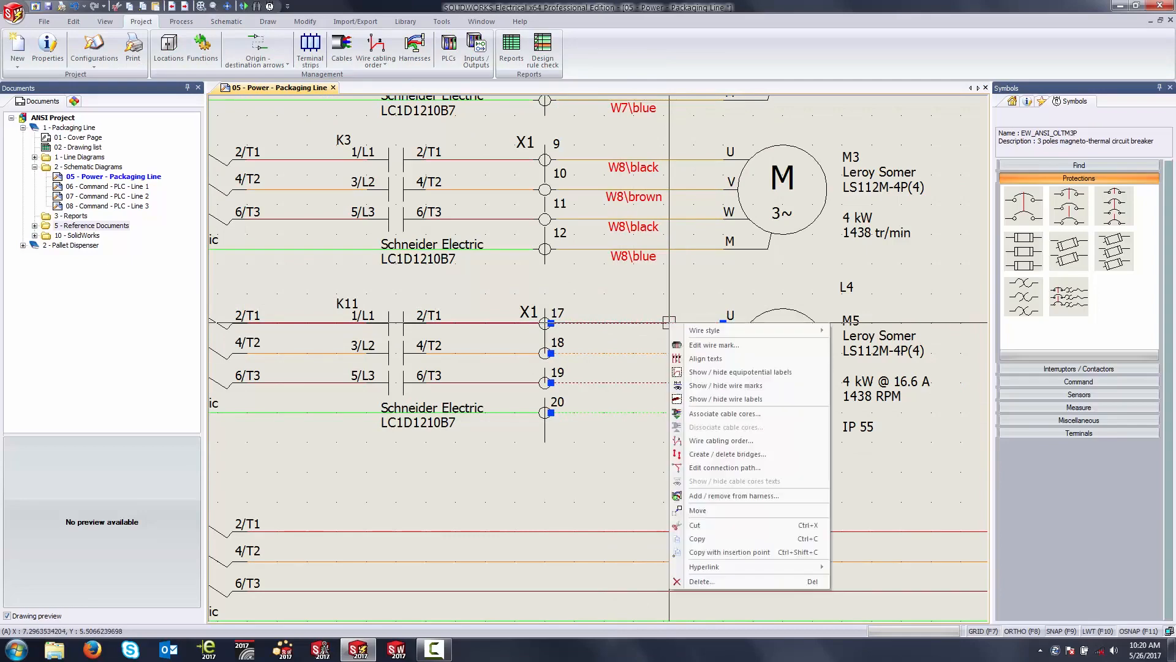
{"action": "left_click", "coordinate": [721, 421]}
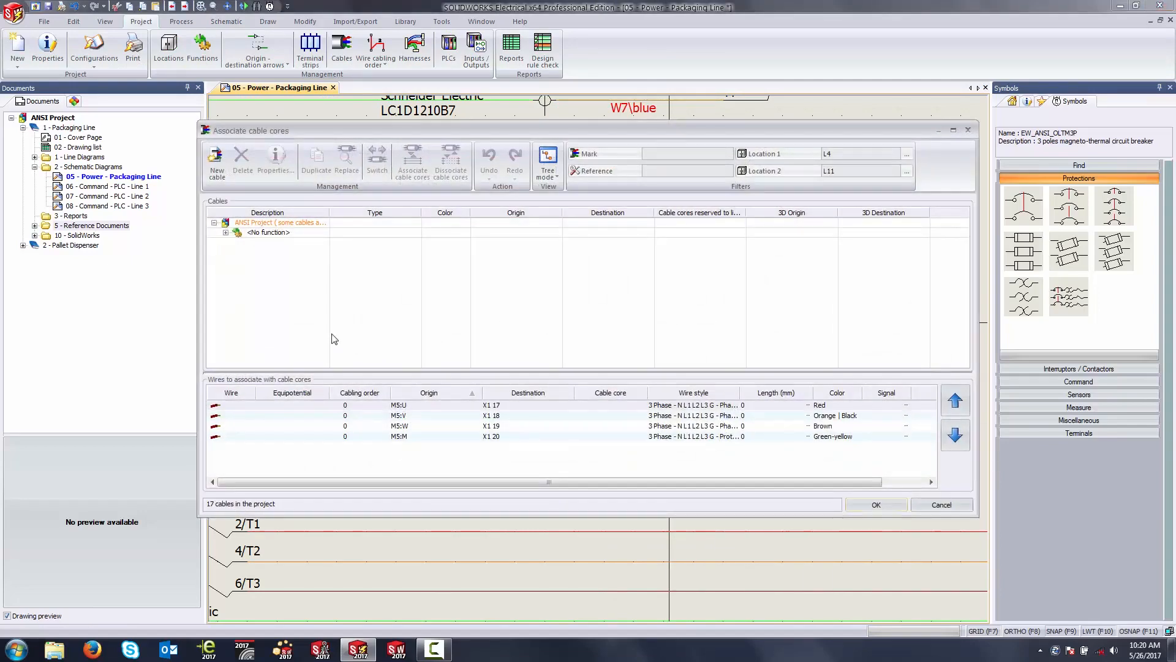
Step: Associate the black, brown, black and blue cores of cable W10 with motor M5's four wires
{"action": "left_click", "coordinate": [226, 233]}
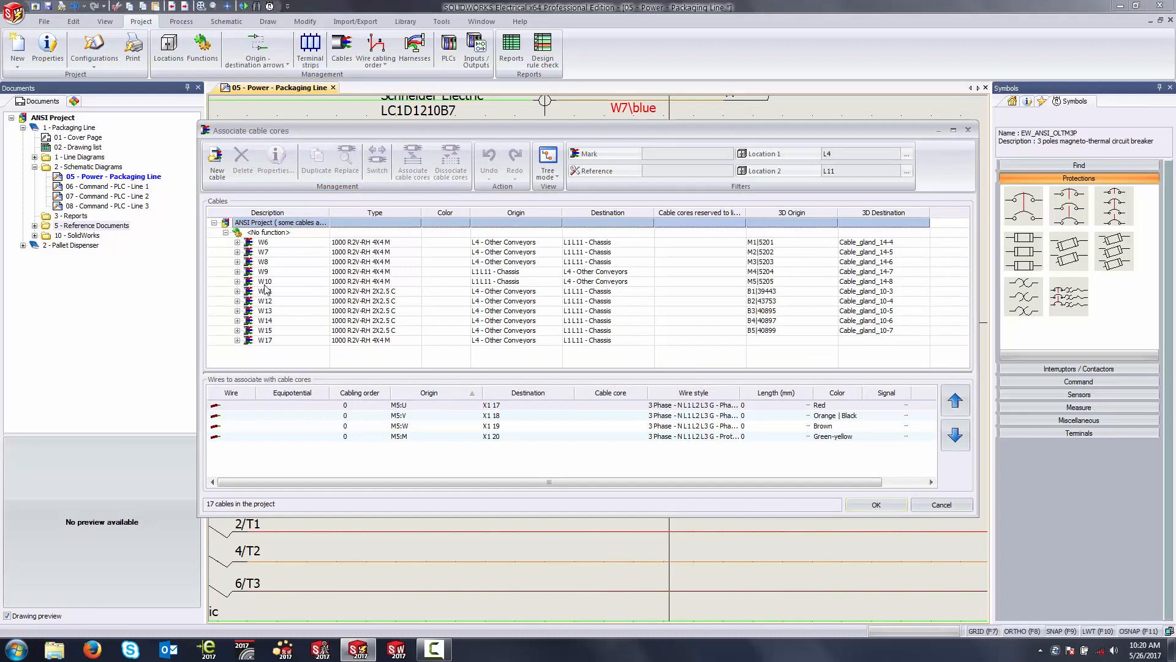
{"action": "left_click", "coordinate": [265, 282]}
{"action": "left_click", "coordinate": [237, 282]}
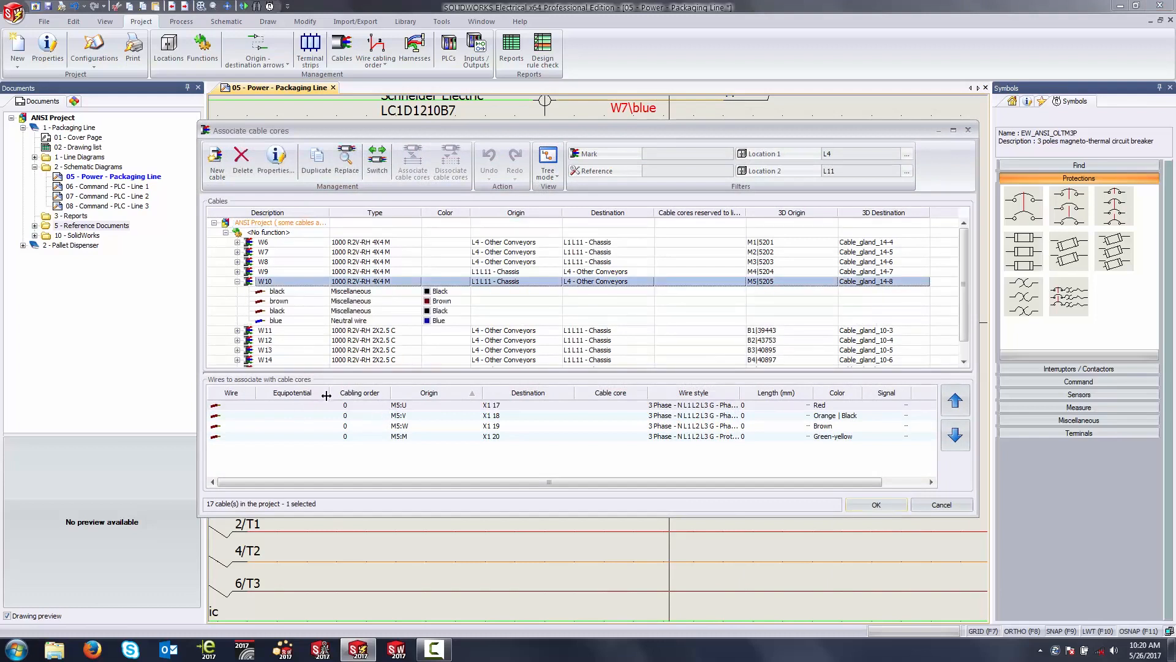
{"action": "left_click", "coordinate": [298, 292]}
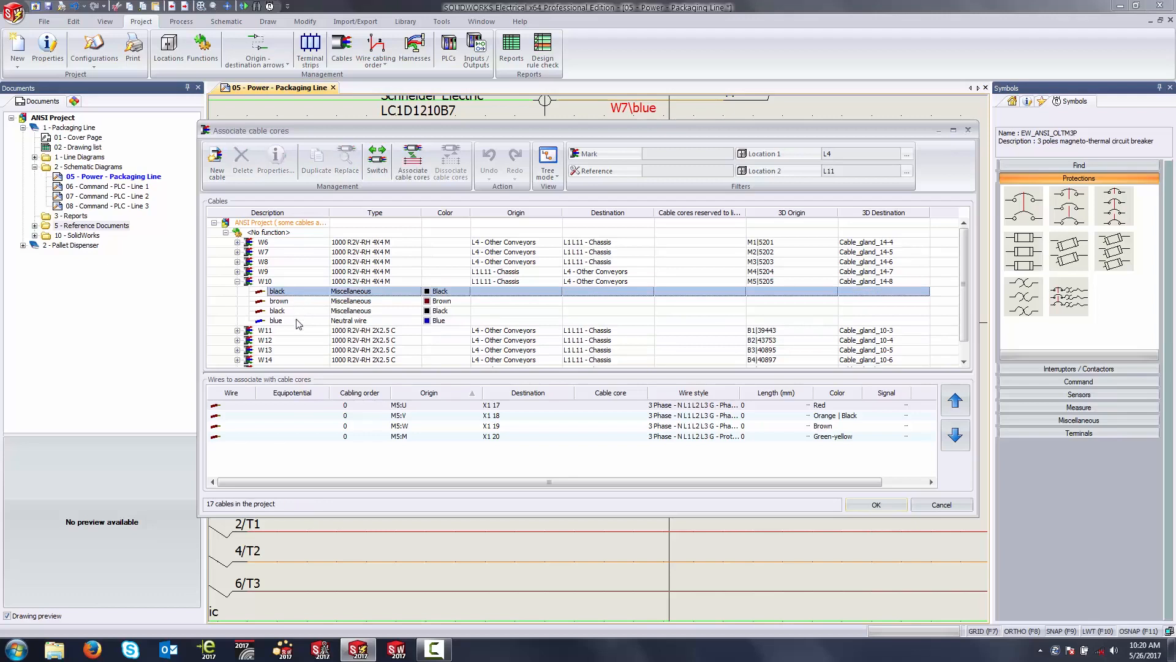
{"action": "left_click", "coordinate": [296, 320], "text": "shift"}
{"action": "left_click_drag", "start_coordinate": [342, 457], "coordinate": [309, 396]}
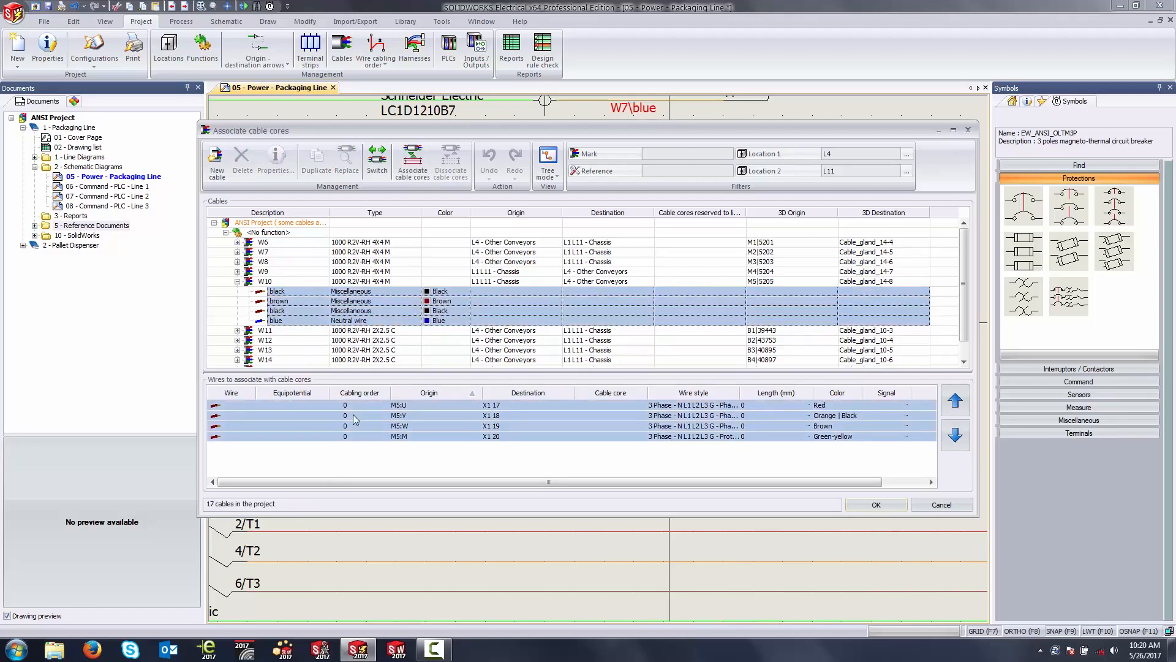
{"action": "left_click", "coordinate": [422, 172]}
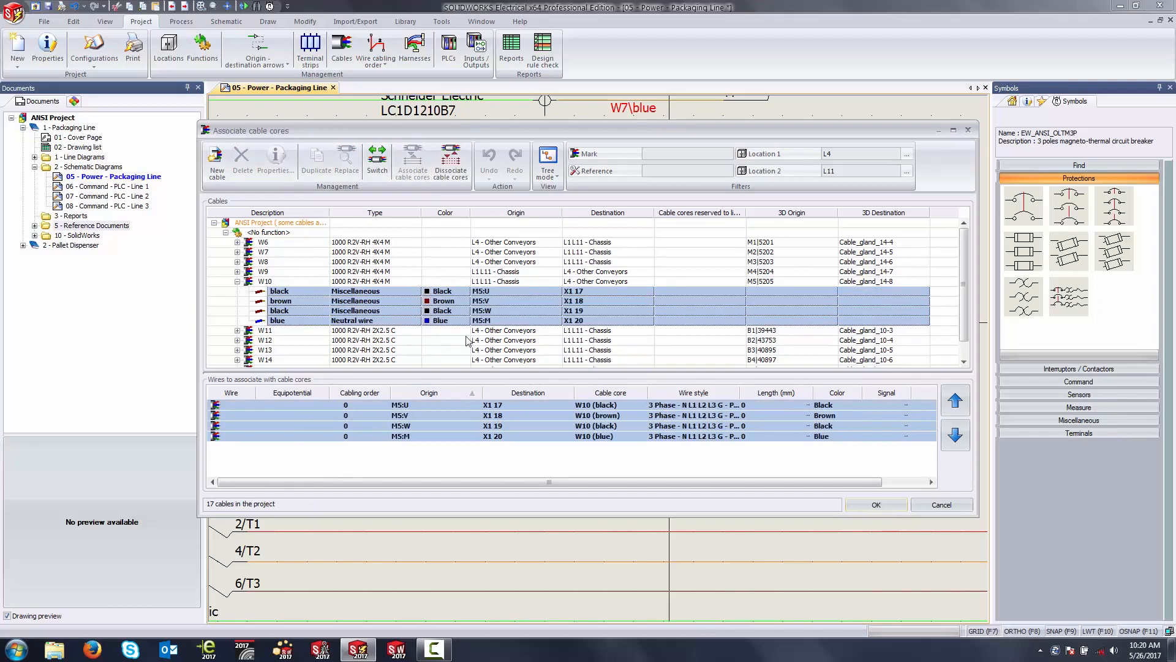
Step: Apply the W10 cable core associations to motor M5's four wires and clear the wire selection
{"action": "left_click", "coordinate": [876, 504]}
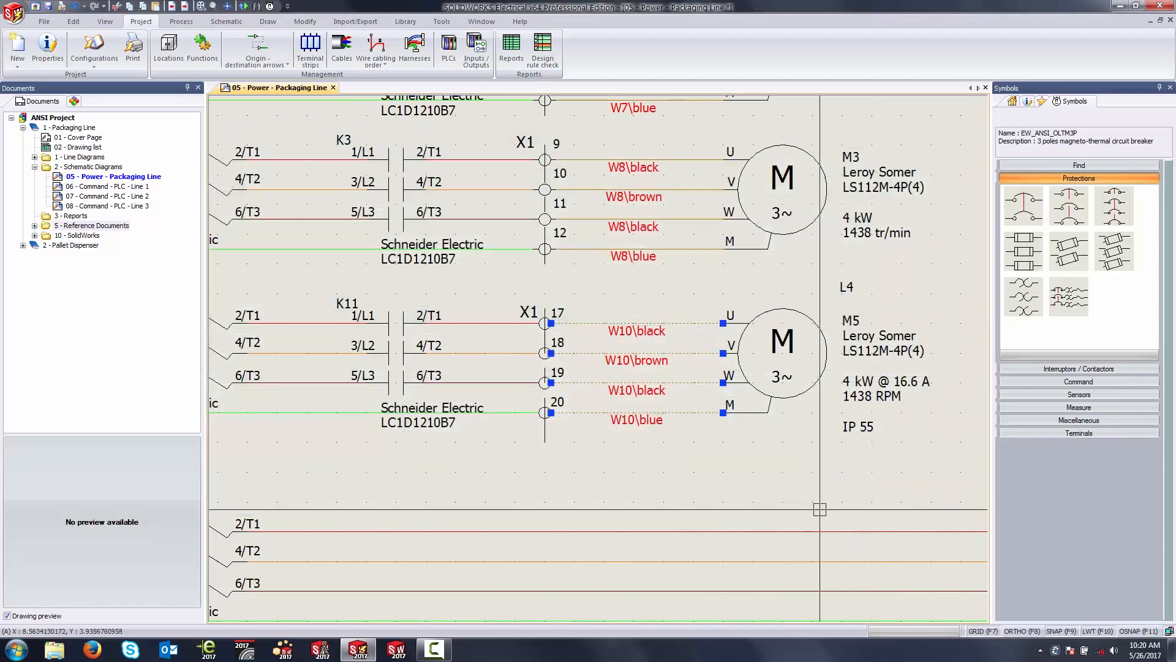
{"action": "key", "text": "Escape"}
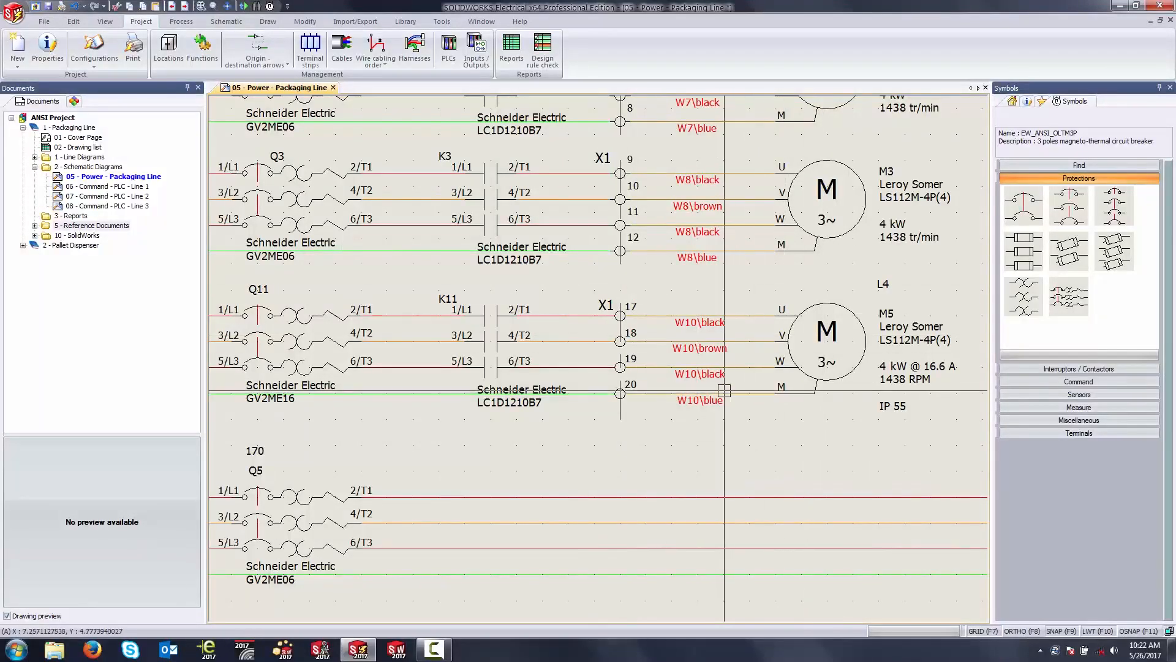
Step: Open the schematic 05 - Power - Pallet Dispenser from the Pallet Dispenser book to reach its Q10 and T2 transformer circuit
{"action": "middle_click_drag", "start_coordinate": [629, 454], "coordinate": [776, 293]}
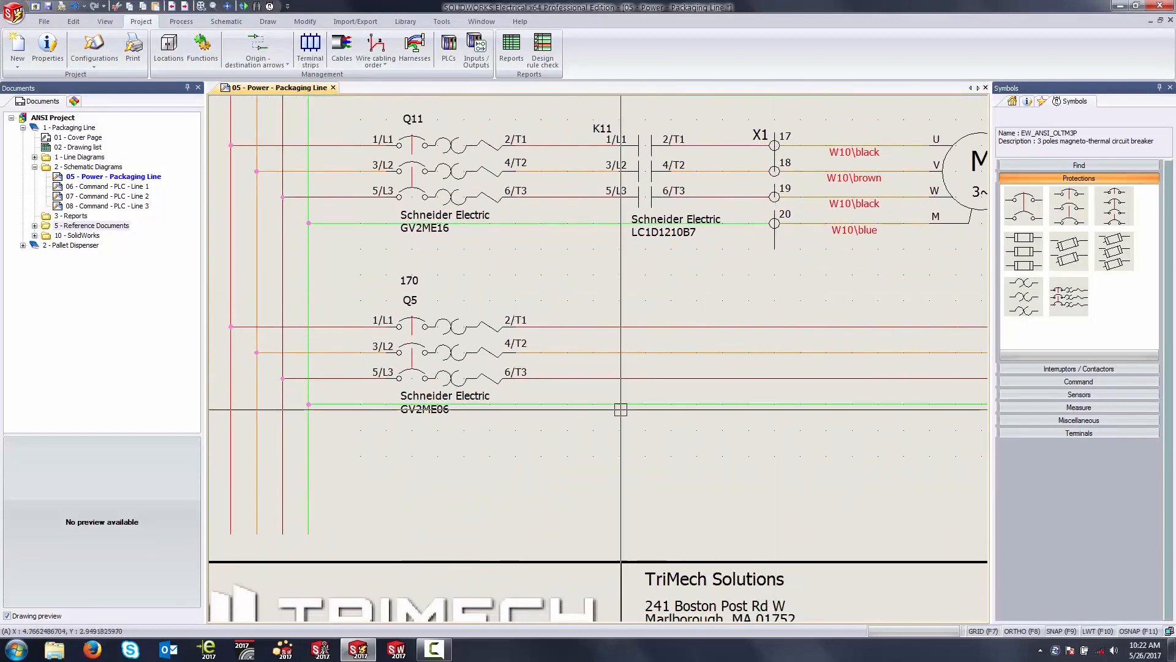
{"action": "middle_click_drag", "start_coordinate": [587, 425], "coordinate": [596, 404]}
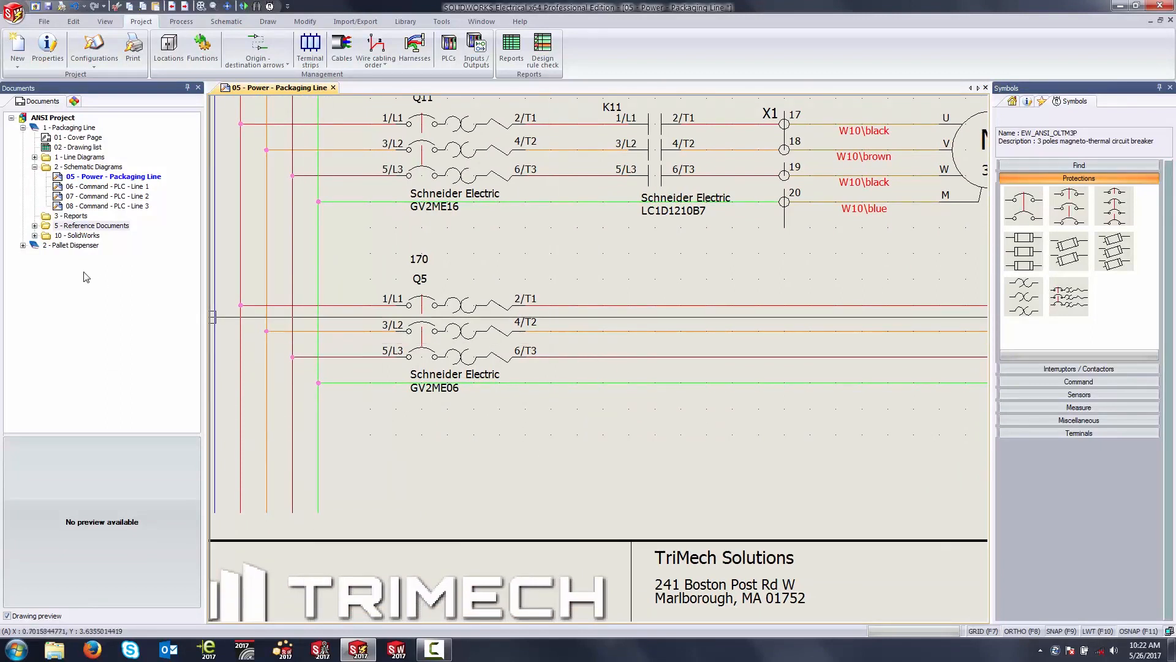
{"action": "left_click", "coordinate": [23, 245]}
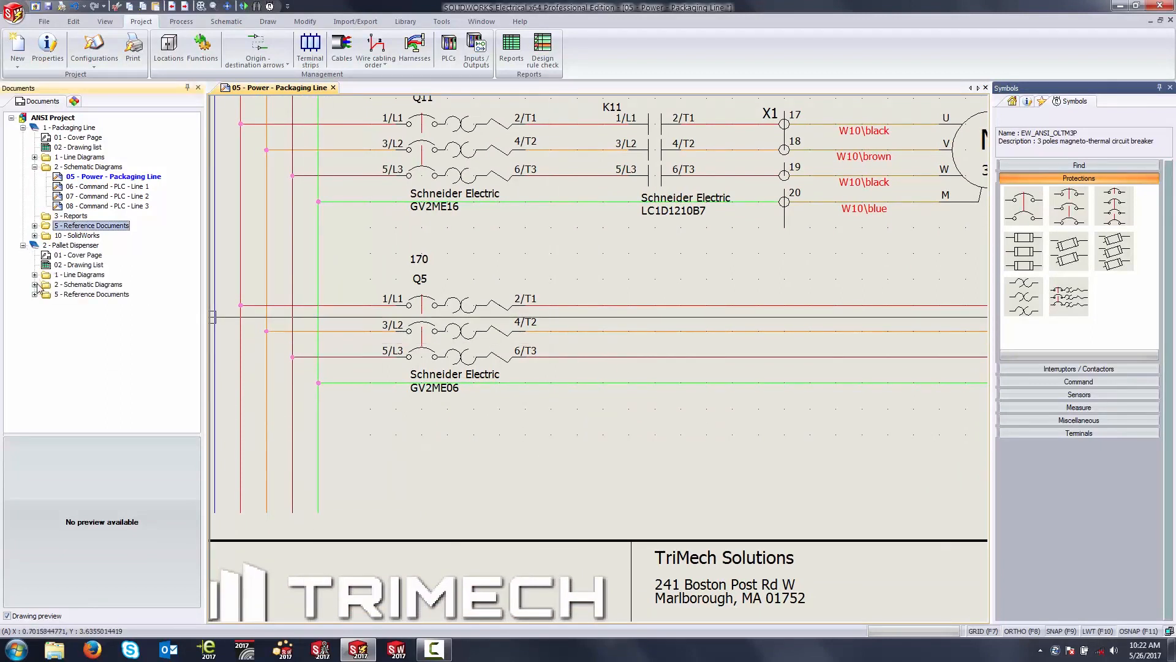
{"action": "left_click", "coordinate": [35, 284]}
{"action": "double_click", "coordinate": [68, 296]}
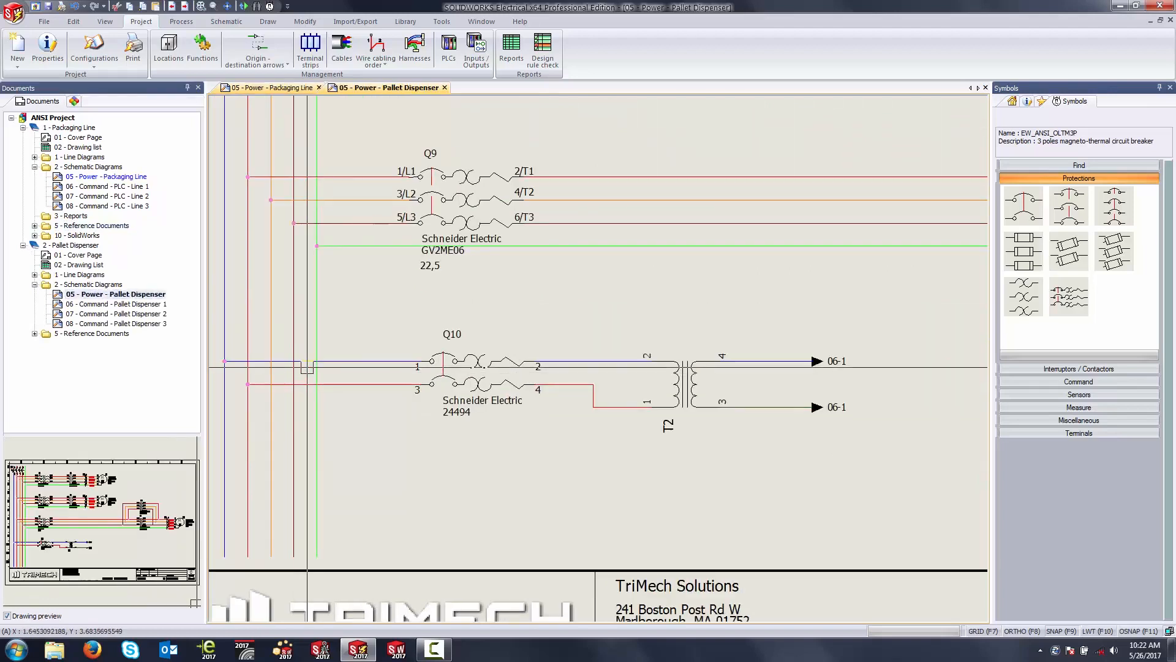
{"action": "middle_click_drag", "start_coordinate": [483, 430], "coordinate": [506, 453]}
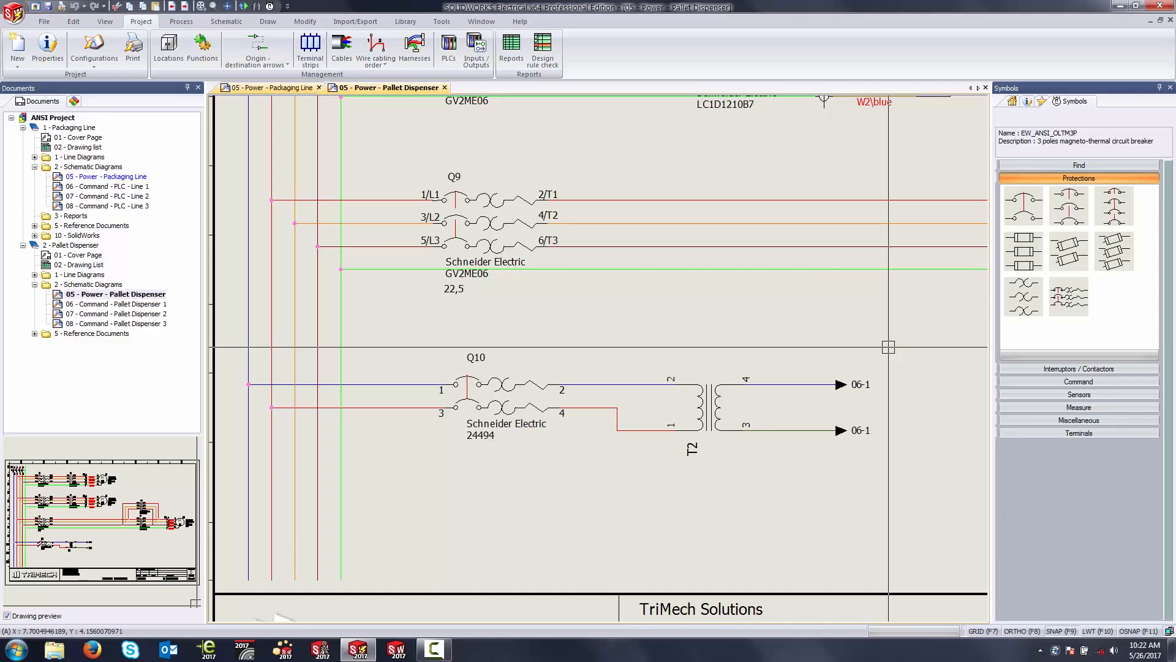
Step: Save the Q10 breaker and T2 transformer circuit, including its wires, as a new macro with the default properties
{"action": "left_click", "coordinate": [1042, 101]}
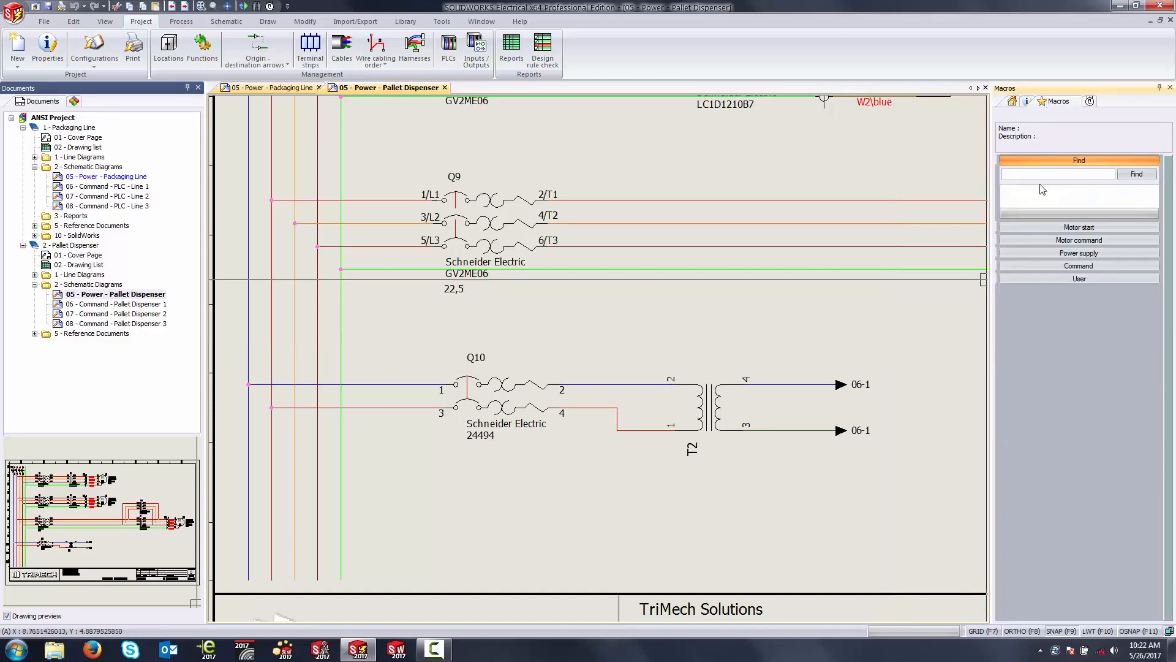
{"action": "left_click", "coordinate": [924, 316]}
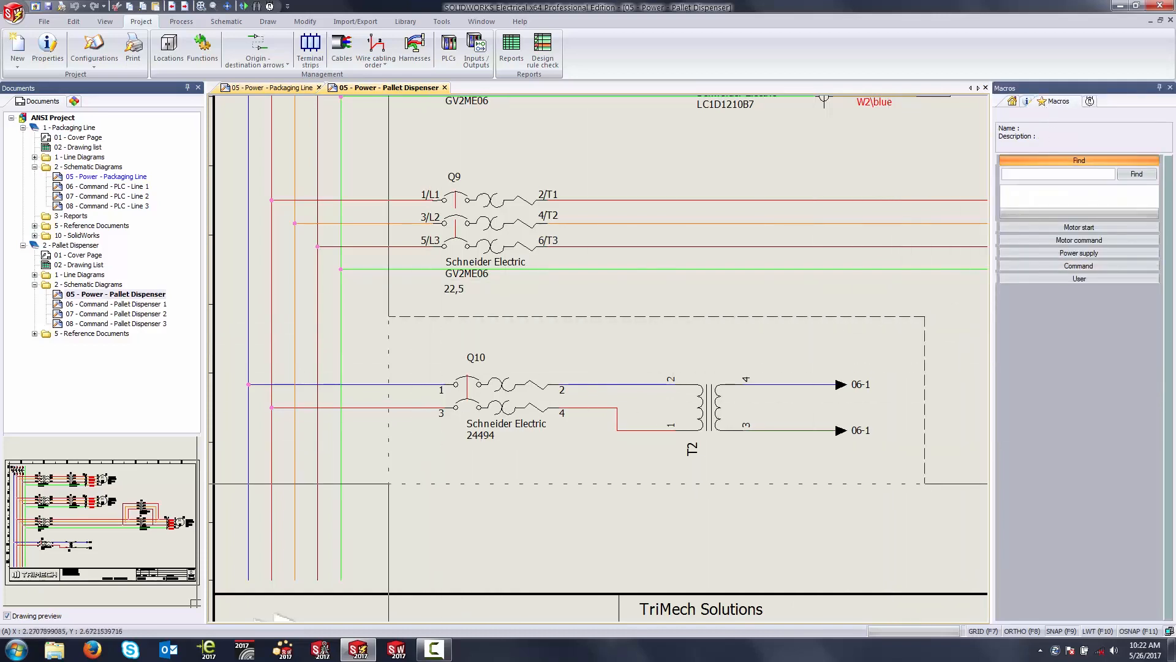
{"action": "left_click", "coordinate": [389, 483]}
{"action": "mouse_move", "coordinate": [606, 384]}
{"action": "left_mouse_down"}
{"action": "mouse_move", "coordinate": [1027, 223]}
{"action": "mouse_move", "coordinate": [1048, 204]}
{"action": "left_mouse_up"}
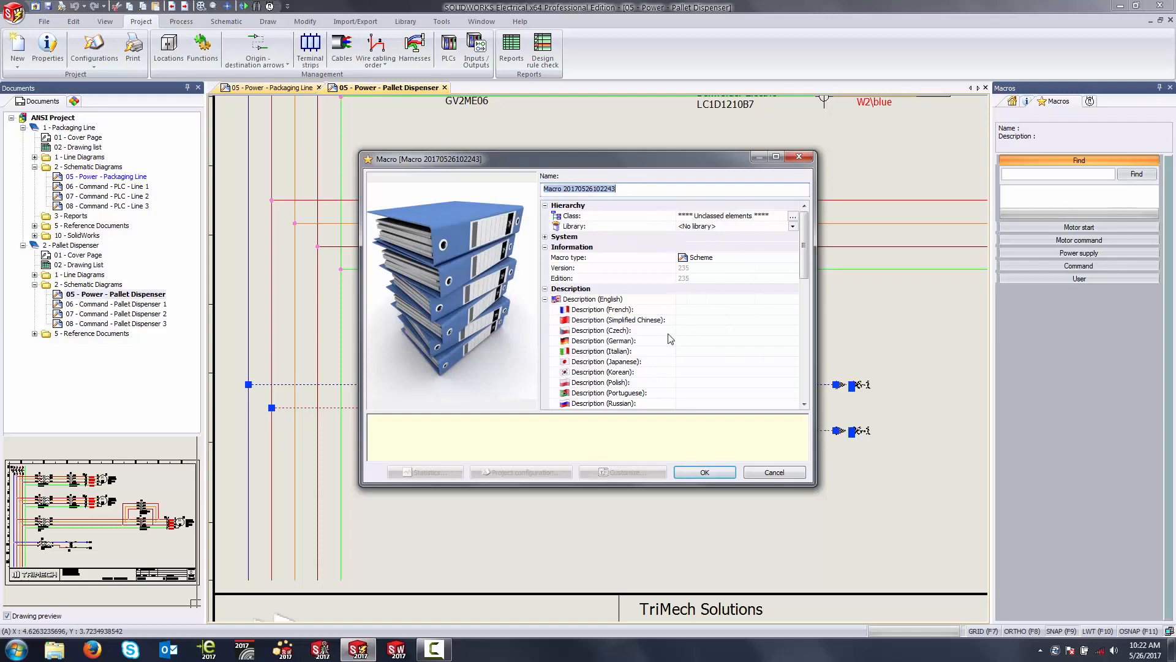
{"action": "left_click", "coordinate": [726, 475]}
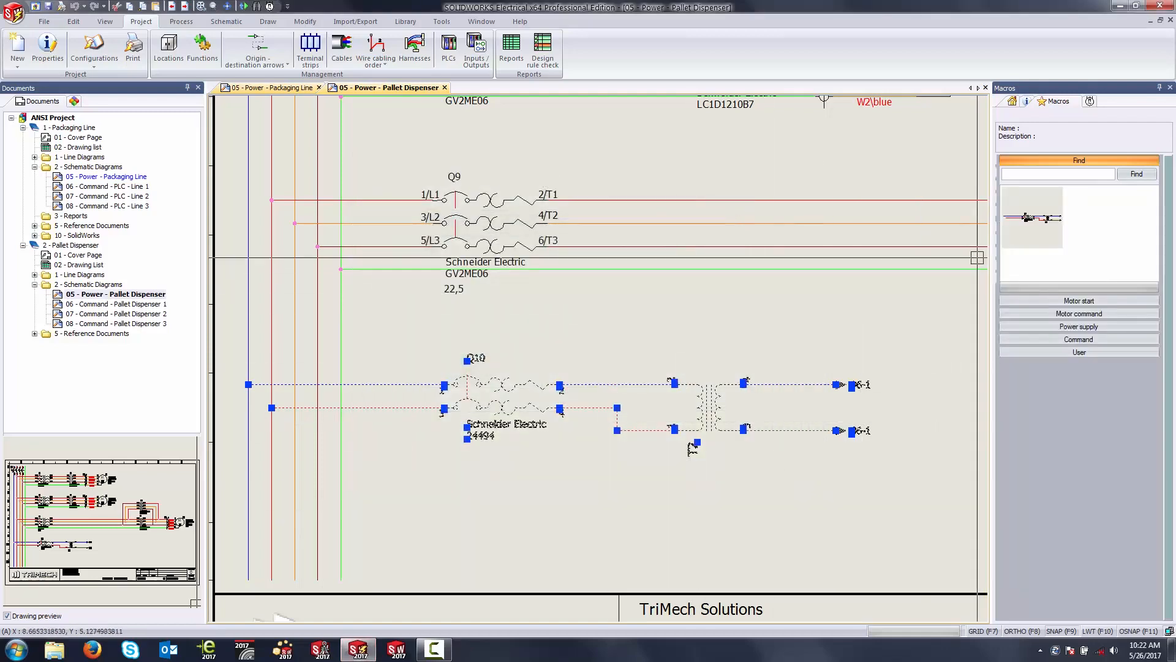
{"action": "key", "text": "Escape"}
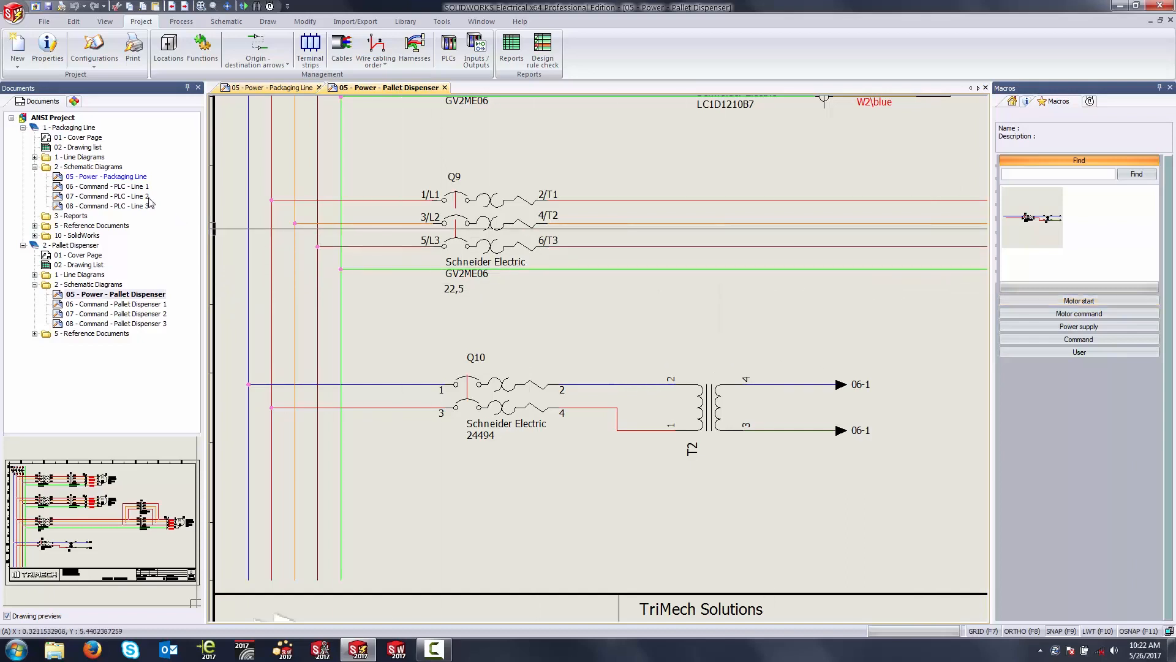
Step: Close the Pallet Dispenser drawing and insert the new transformer macro below the Q5 circuit in the Packaging Line power schematic, keeping the default paste options
{"action": "left_click", "coordinate": [445, 87]}
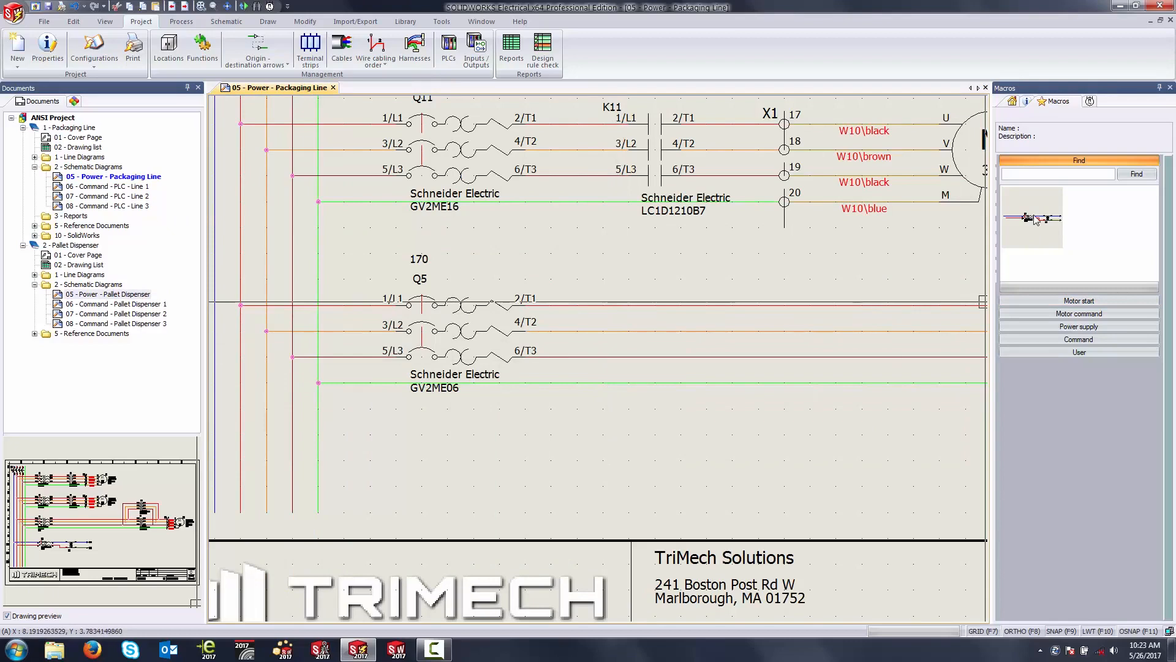
{"action": "mouse_move", "coordinate": [1034, 219]}
{"action": "left_mouse_down"}
{"action": "mouse_move", "coordinate": [796, 377]}
{"action": "mouse_move", "coordinate": [410, 426]}
{"action": "mouse_move", "coordinate": [447, 434]}
{"action": "mouse_move", "coordinate": [434, 448]}
{"action": "left_mouse_up"}
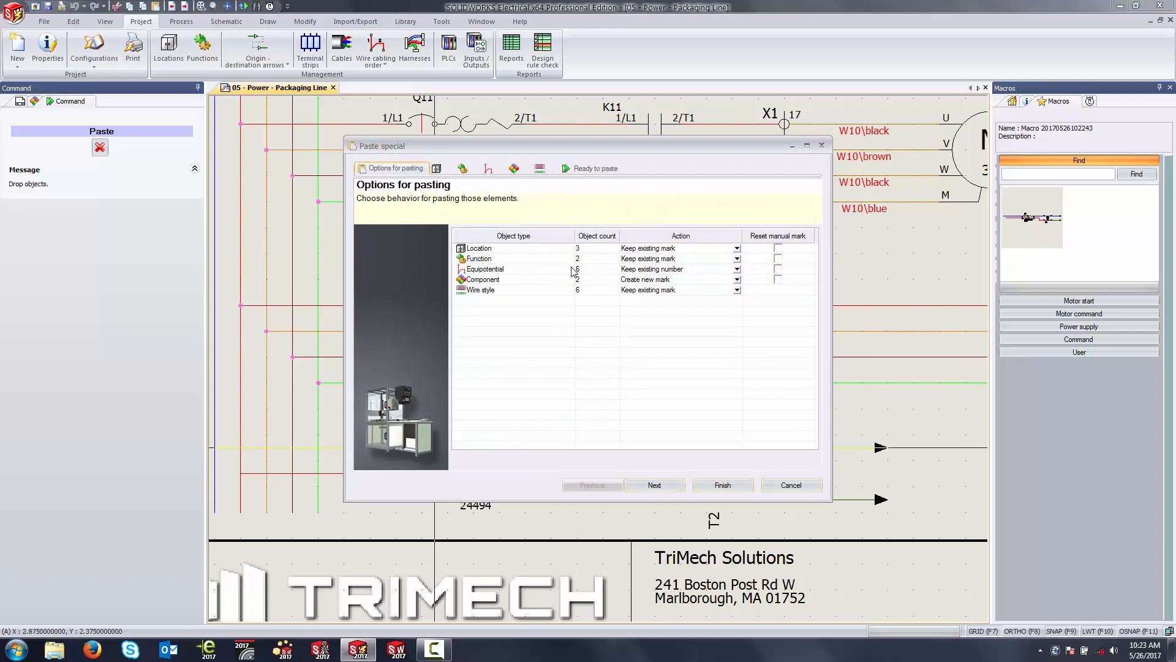
{"action": "left_click", "coordinate": [723, 485]}
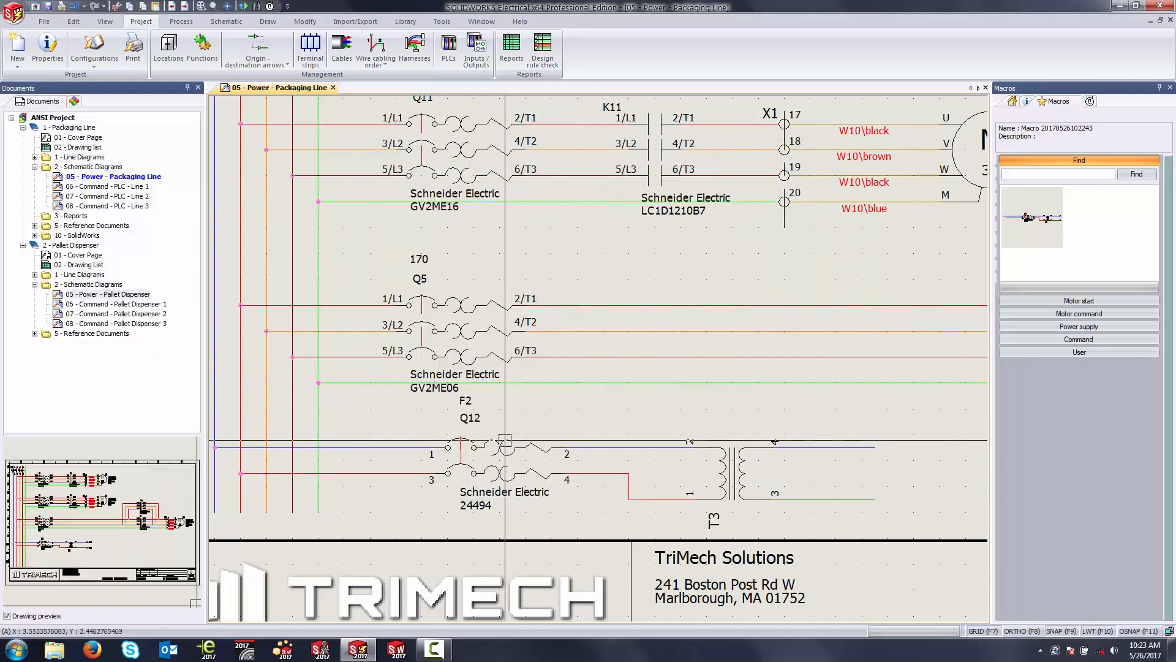
Step: Collapse the Pallet Dispenser book and open the schematic 06 - Command - PLC - Line 1 from the Packaging Line book
{"action": "scroll", "coordinate": [557, 481], "scroll_direction": "up", "scroll_amount": 2}
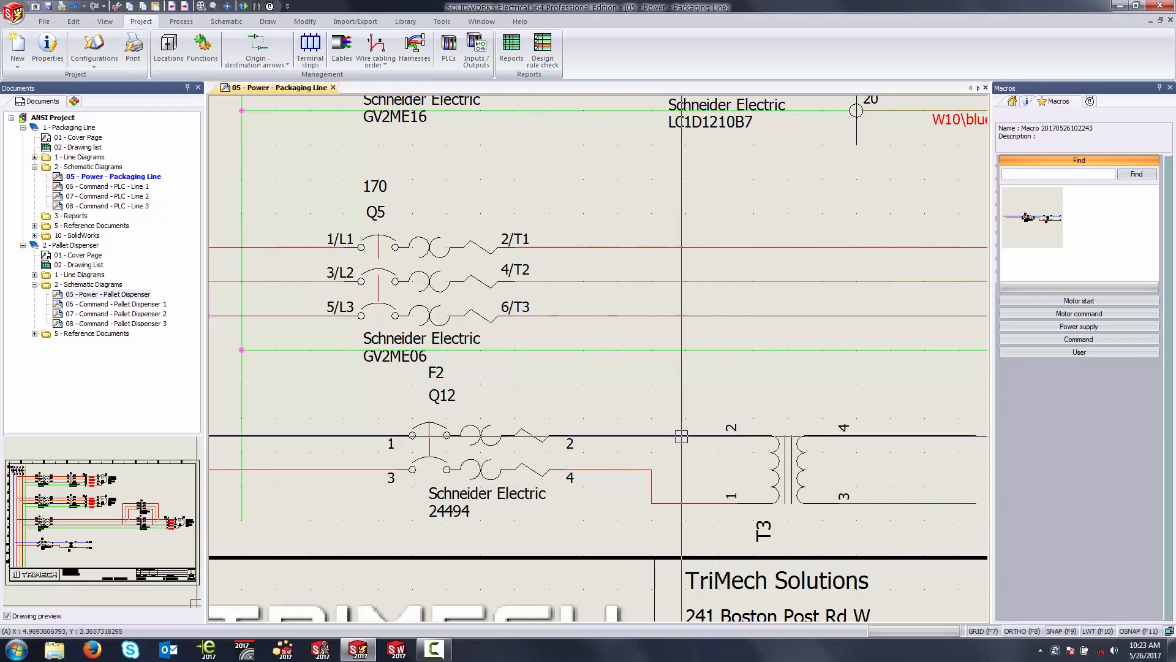
{"action": "scroll", "coordinate": [682, 436], "scroll_direction": "down", "scroll_amount": 2}
{"action": "middle_click_drag", "start_coordinate": [829, 417], "coordinate": [784, 423]}
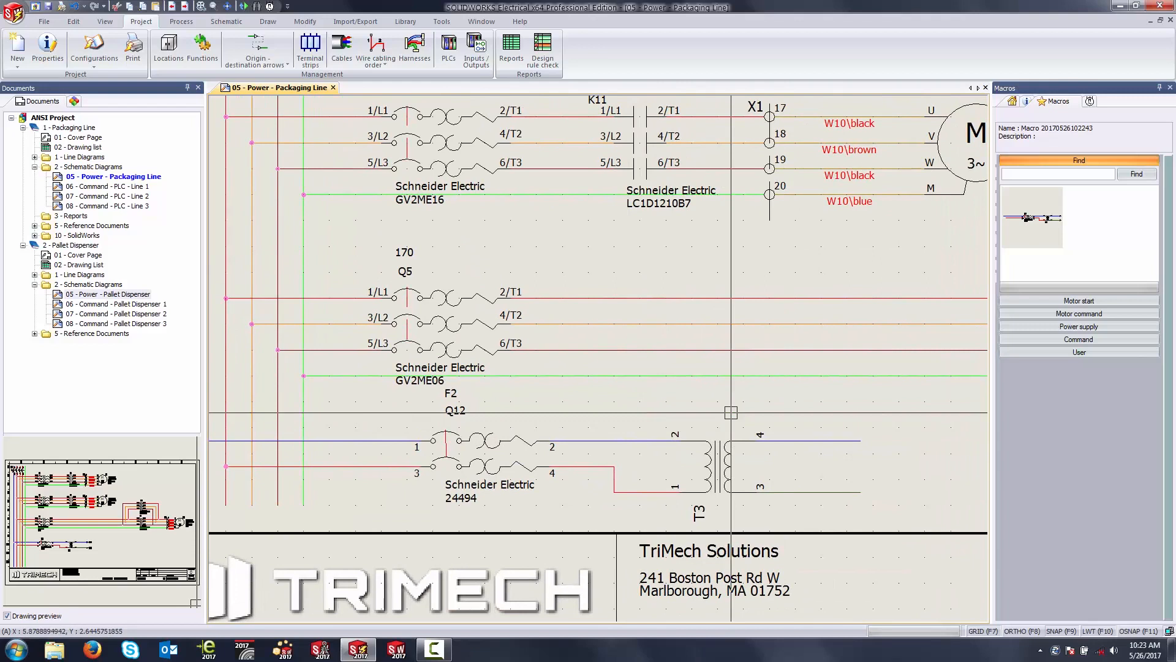
{"action": "middle_click_drag", "start_coordinate": [862, 403], "coordinate": [608, 402]}
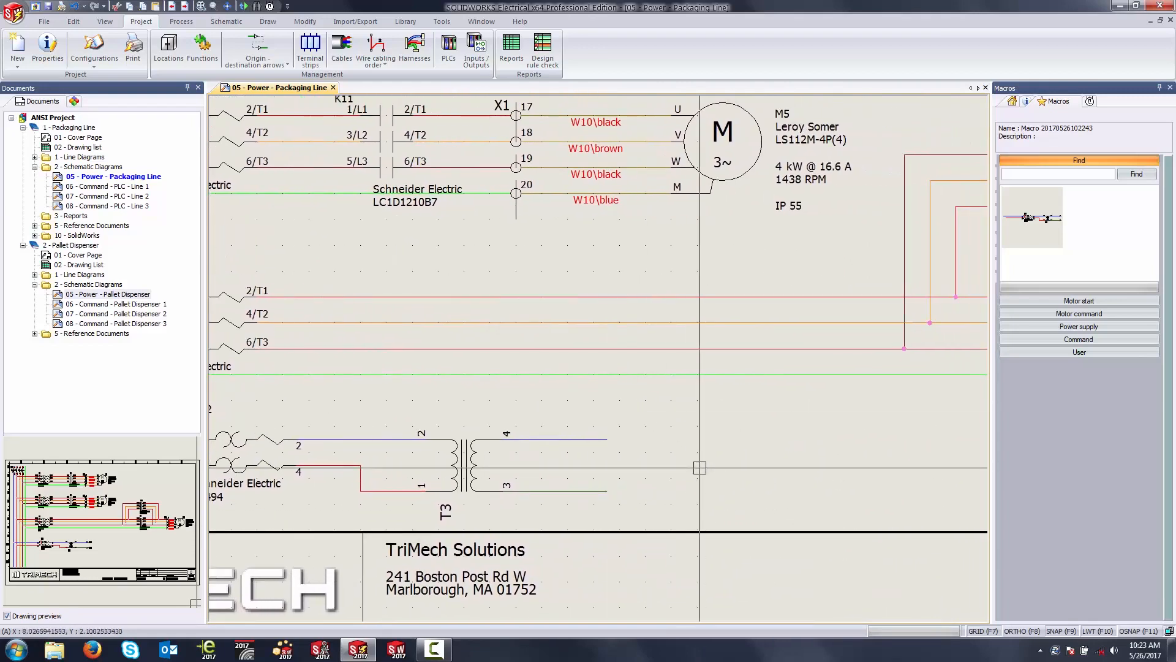
{"action": "middle_click_drag", "start_coordinate": [736, 444], "coordinate": [645, 429]}
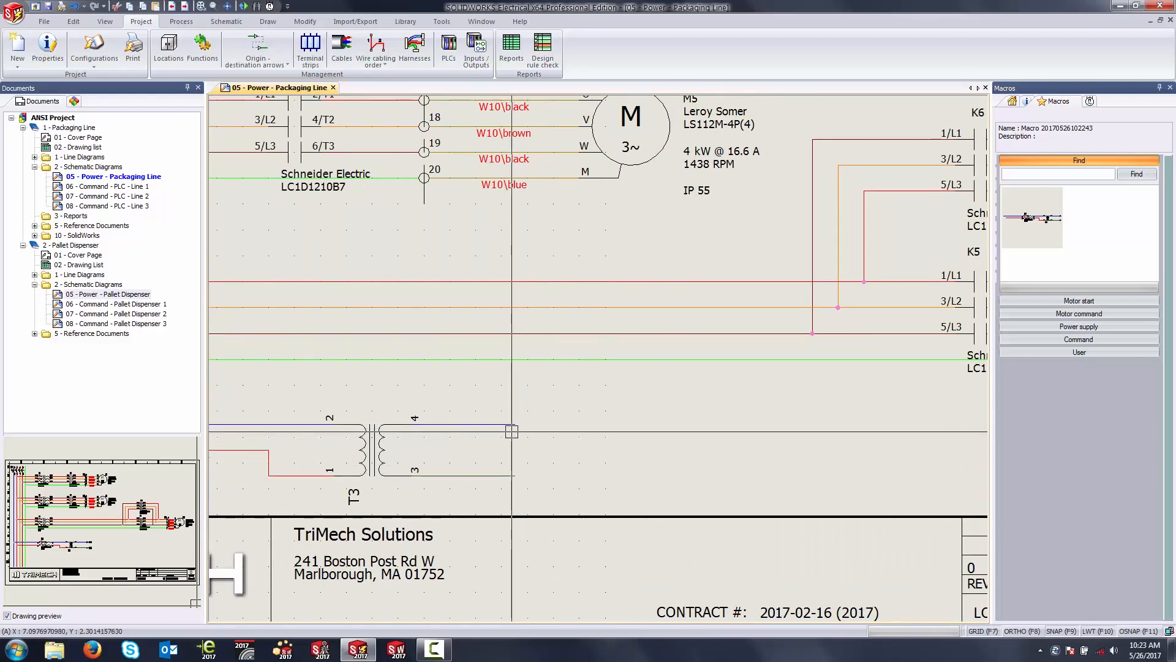
{"action": "left_click", "coordinate": [23, 245]}
{"action": "double_click", "coordinate": [116, 187]}
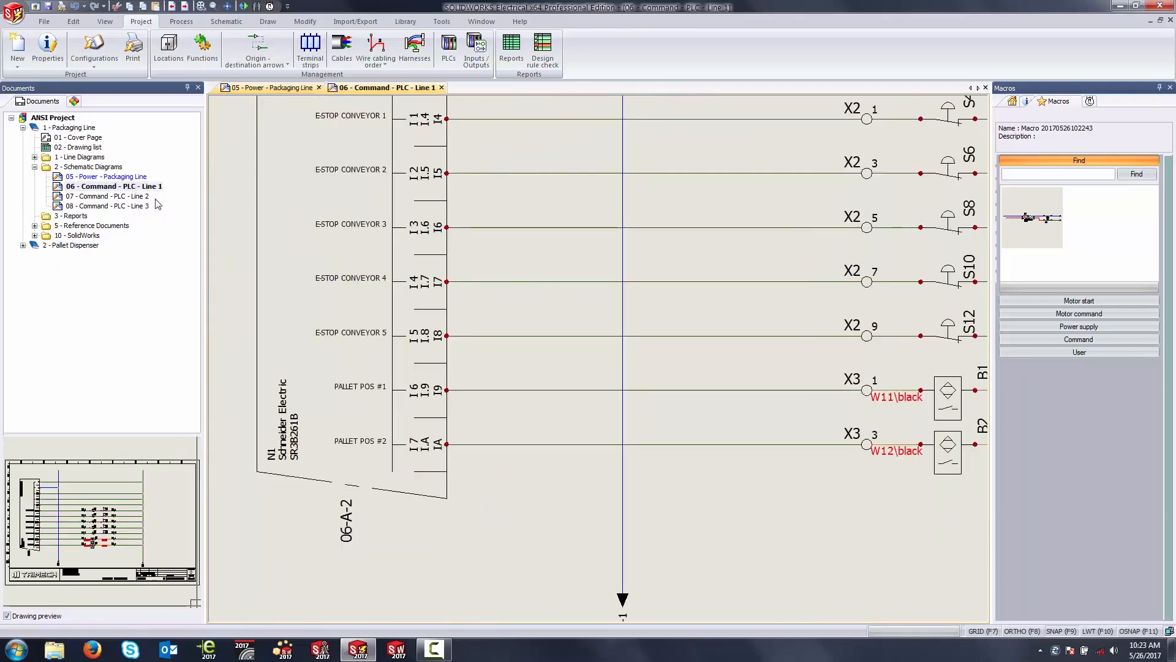
{"action": "scroll", "coordinate": [618, 408], "scroll_direction": "down", "scroll_amount": 5}
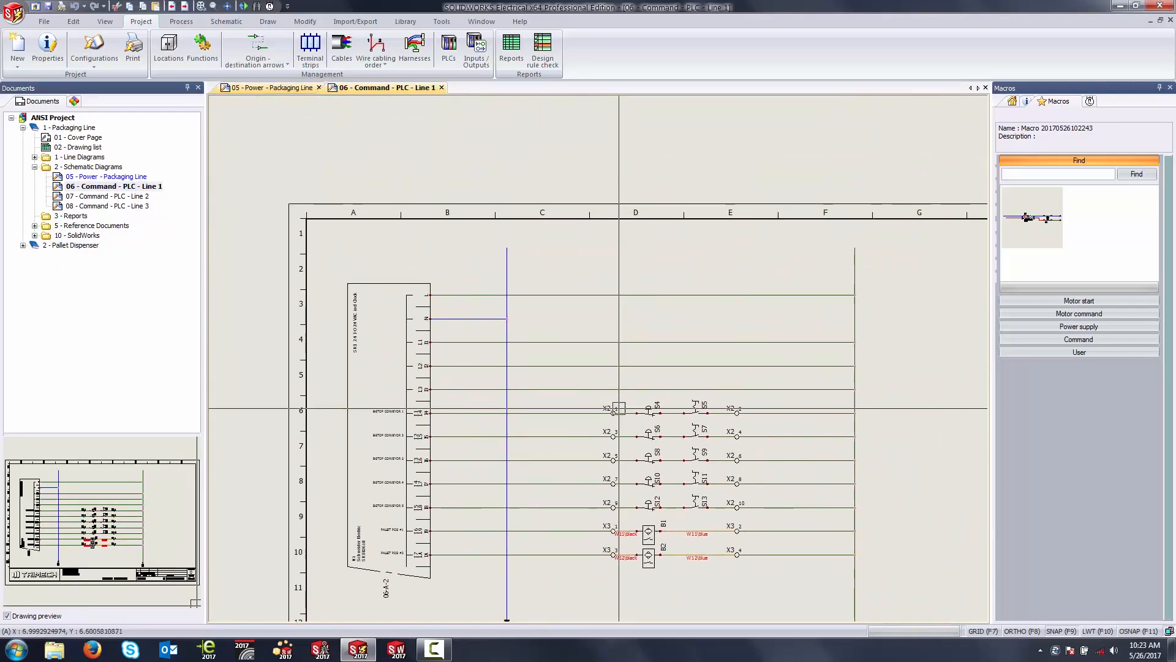
{"action": "middle_click_drag", "start_coordinate": [725, 310], "coordinate": [682, 265]}
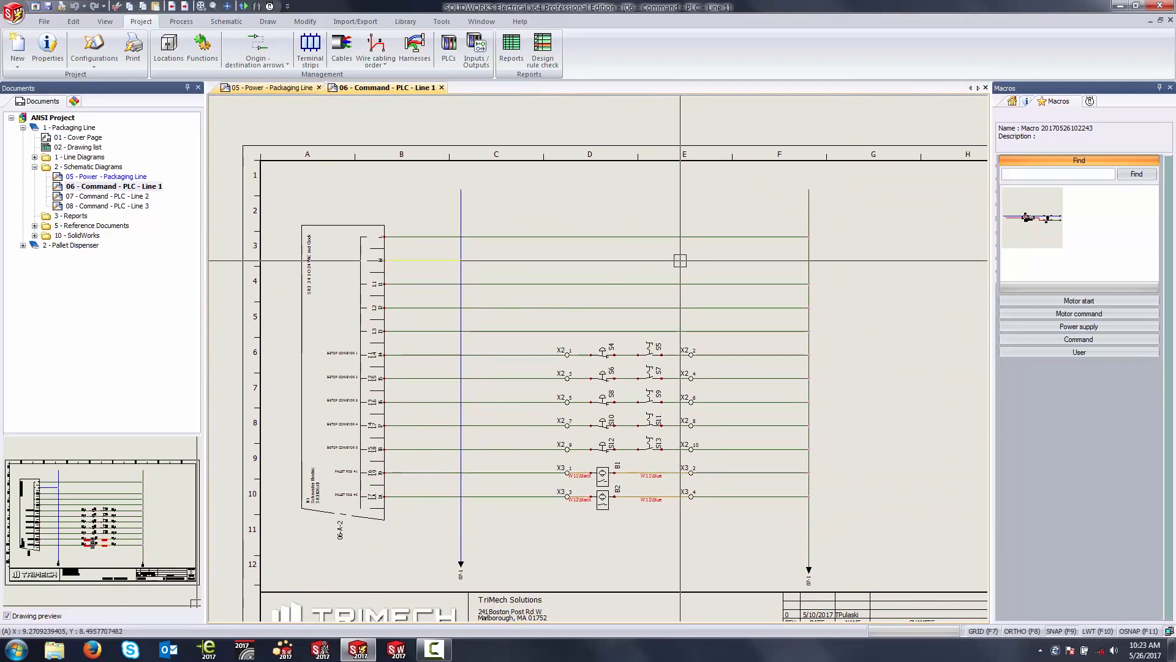
Step: In the origin-destination manager, pair drawings 05 and 06 and link T3's terminal 4 wire to the upper end of drawing 06's vertical blue wire
{"action": "left_click", "coordinate": [257, 48]}
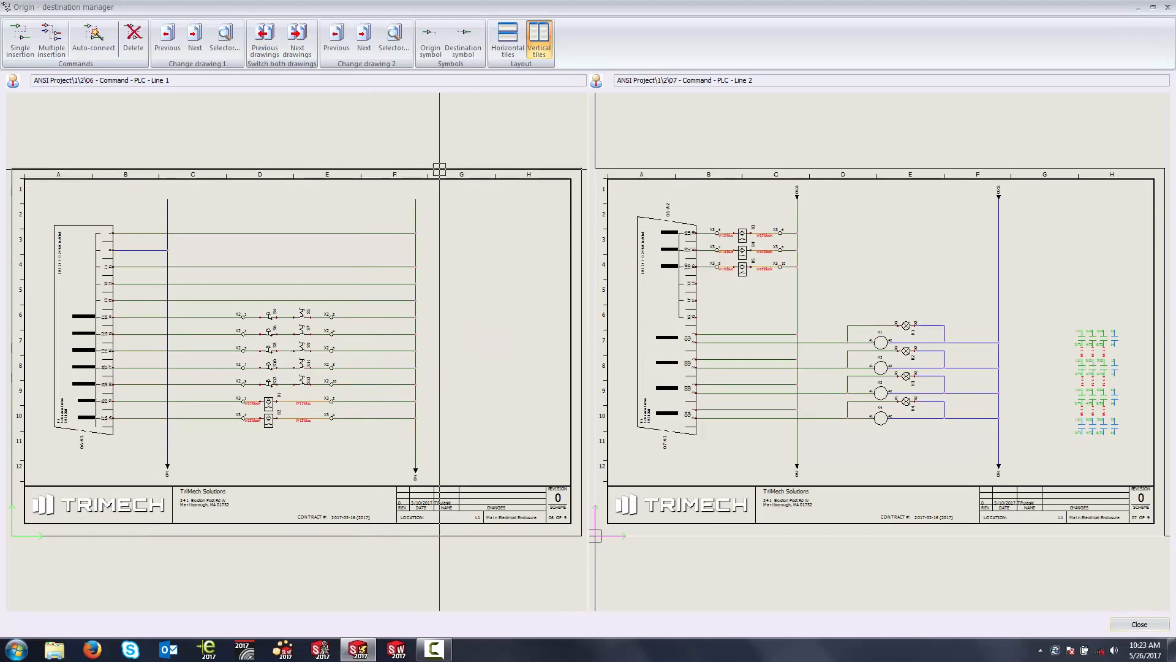
{"action": "left_click", "coordinate": [264, 38]}
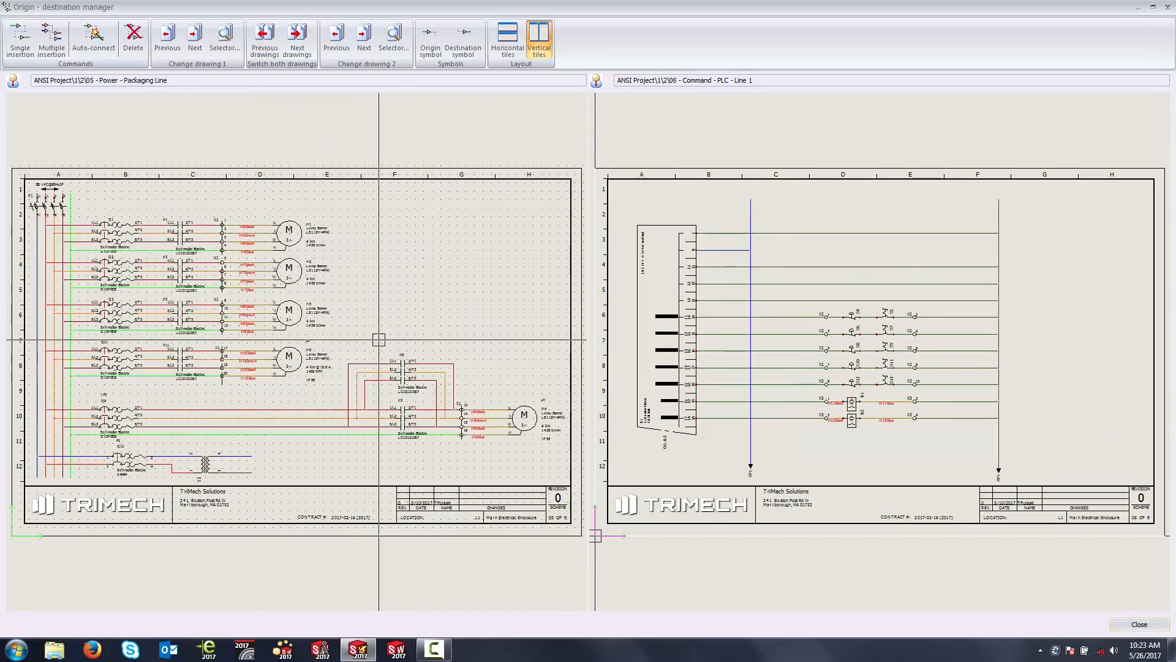
{"action": "left_click", "coordinate": [20, 40]}
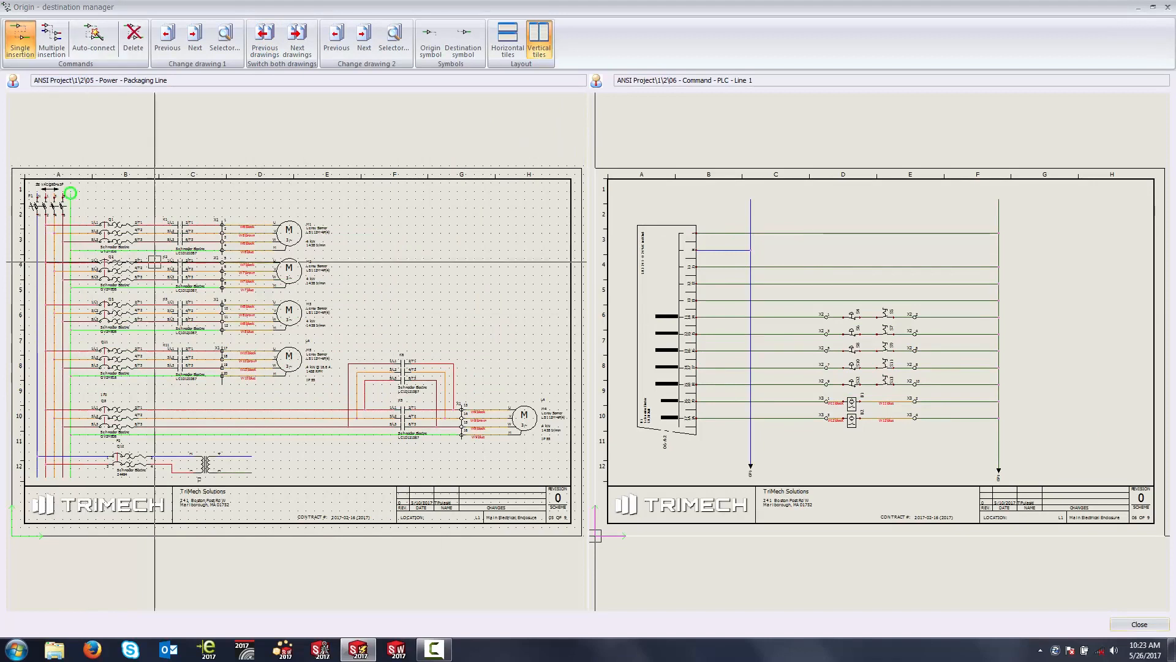
{"action": "left_click", "coordinate": [252, 455]}
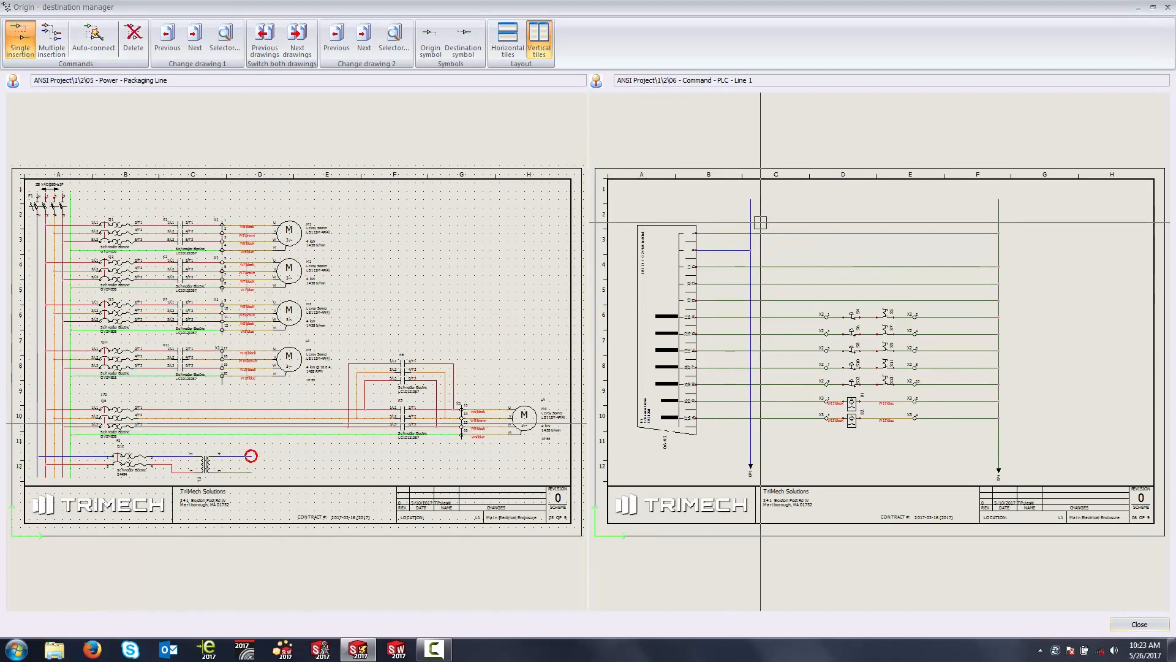
{"action": "left_click", "coordinate": [751, 198]}
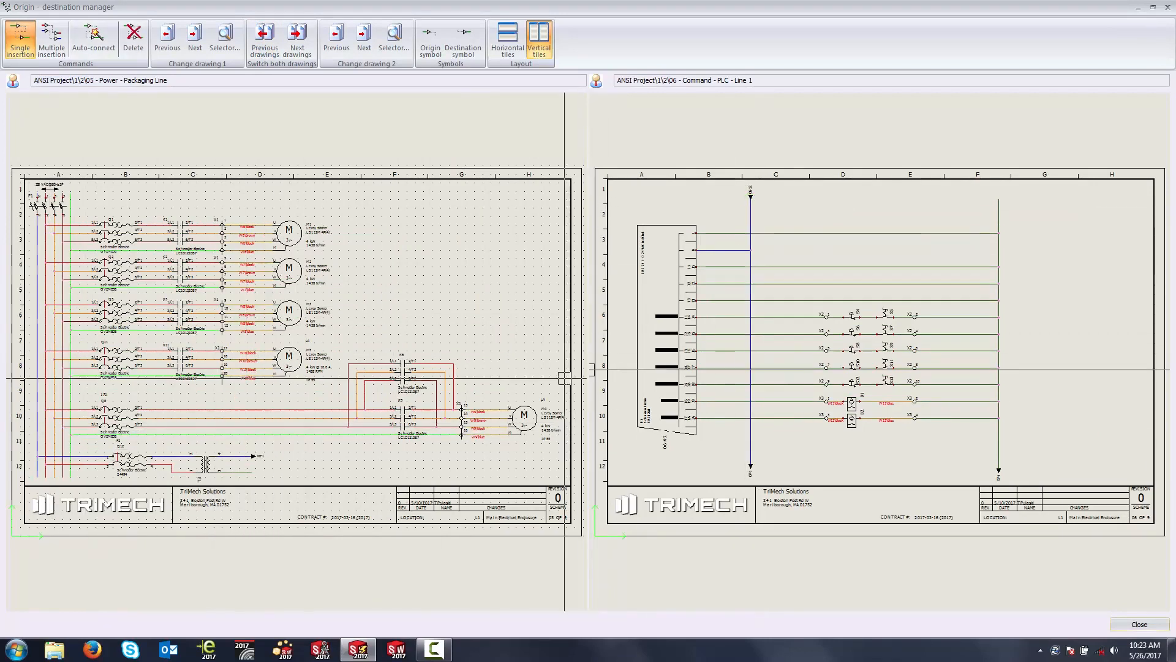
Step: Link T3's terminal 3 wire to the upper end of the vertical green wire on drawing 06 and close the origin-destination manager
{"action": "scroll", "coordinate": [251, 459], "scroll_direction": "up", "scroll_amount": 3}
{"action": "scroll", "coordinate": [250, 459], "scroll_direction": "up", "scroll_amount": 2}
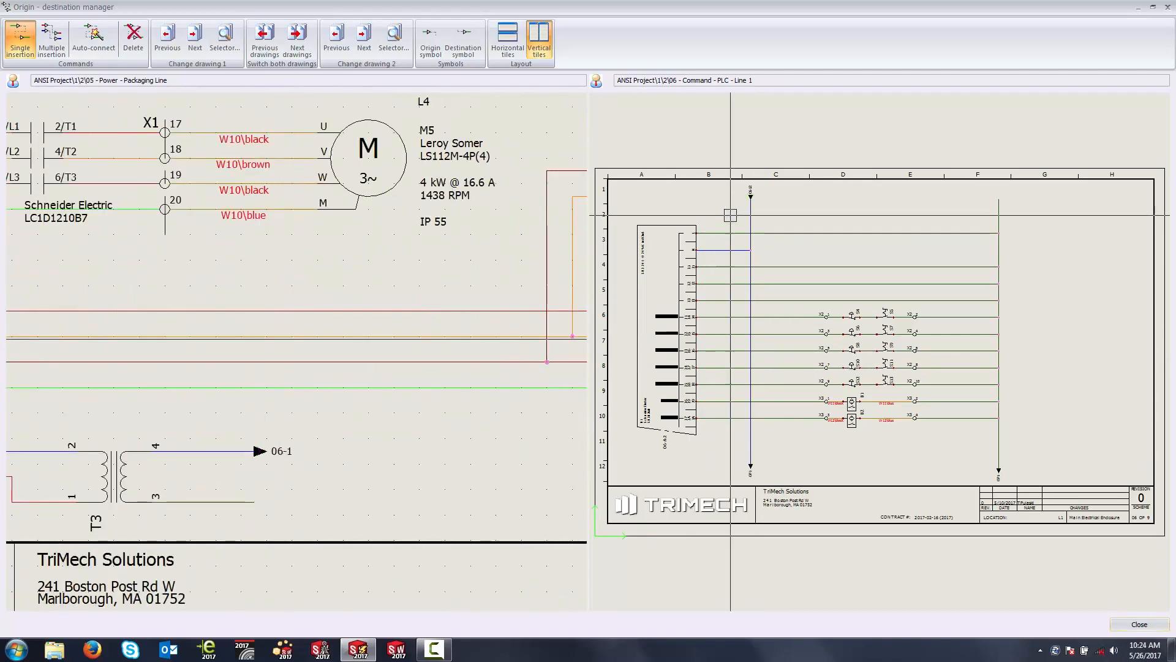
{"action": "scroll", "coordinate": [751, 198], "scroll_direction": "up", "scroll_amount": 4}
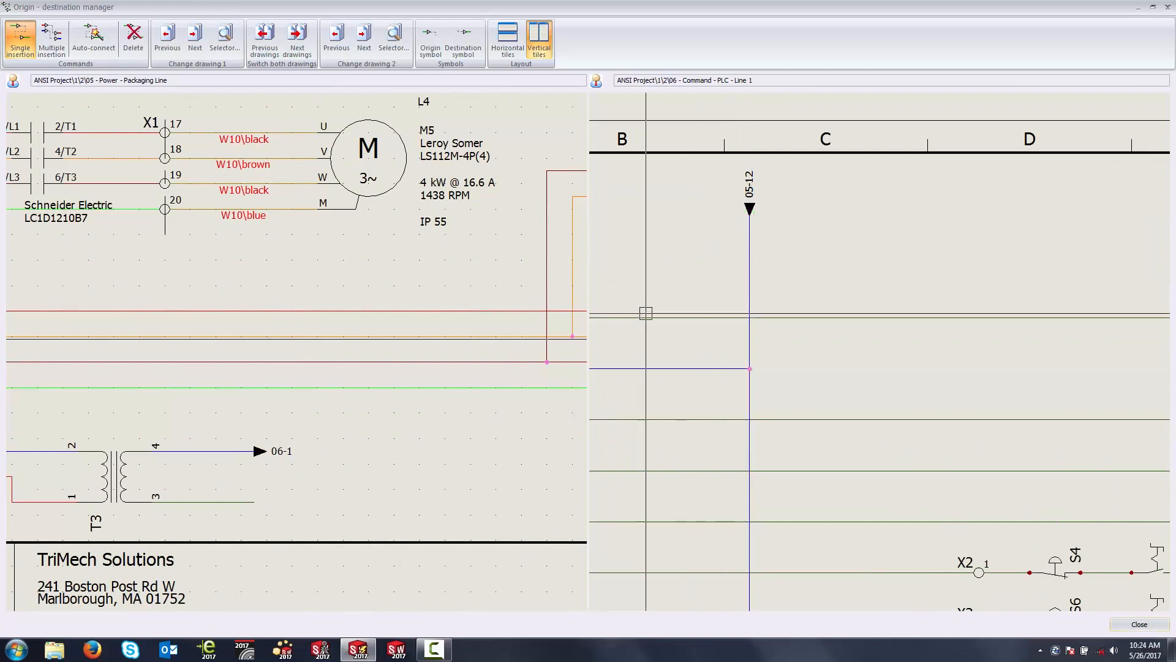
{"action": "left_click", "coordinate": [254, 502]}
{"action": "scroll", "coordinate": [814, 304], "scroll_direction": "down", "scroll_amount": 3}
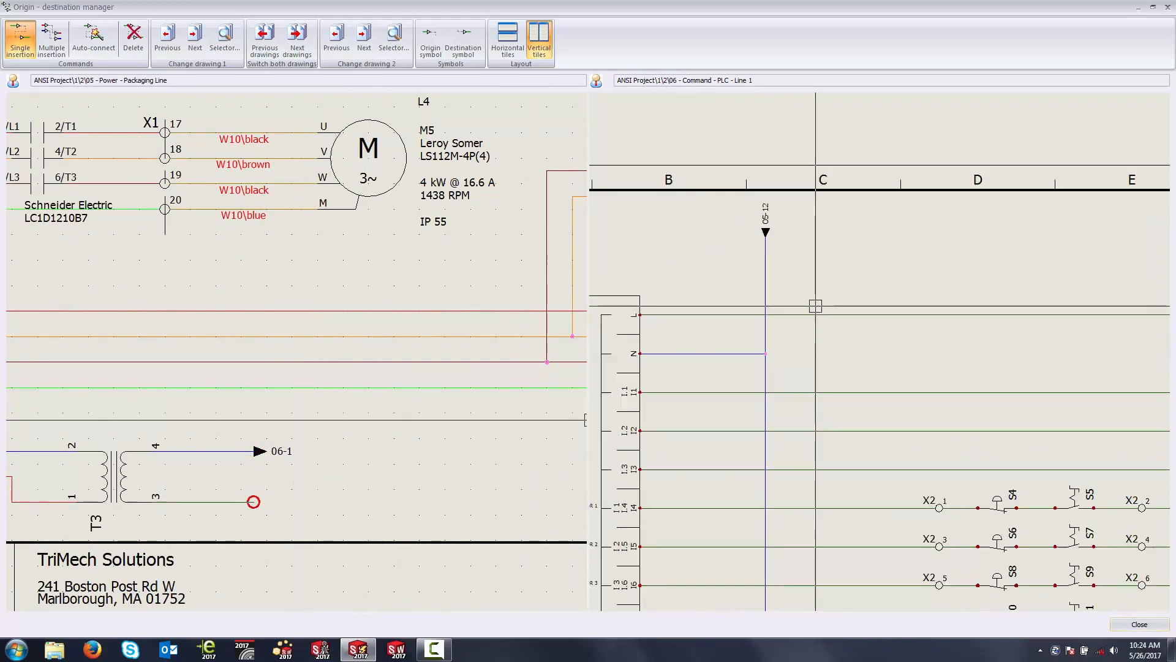
{"action": "scroll", "coordinate": [976, 254], "scroll_direction": "down", "scroll_amount": 4}
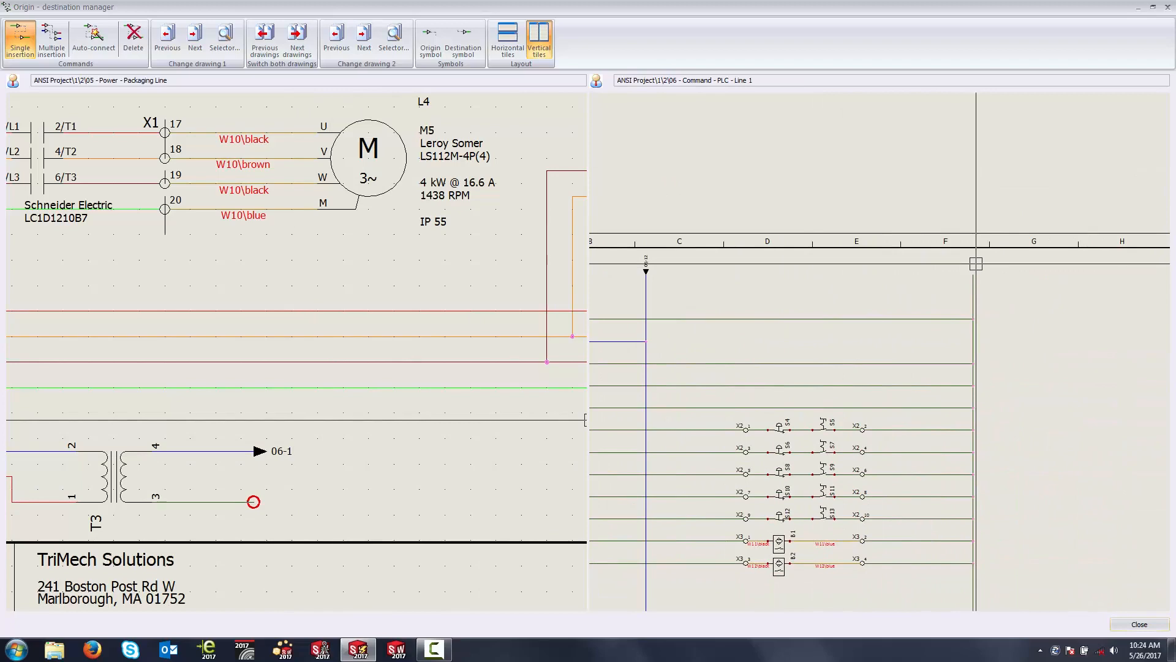
{"action": "scroll", "coordinate": [362, 445], "scroll_direction": "down", "scroll_amount": 4}
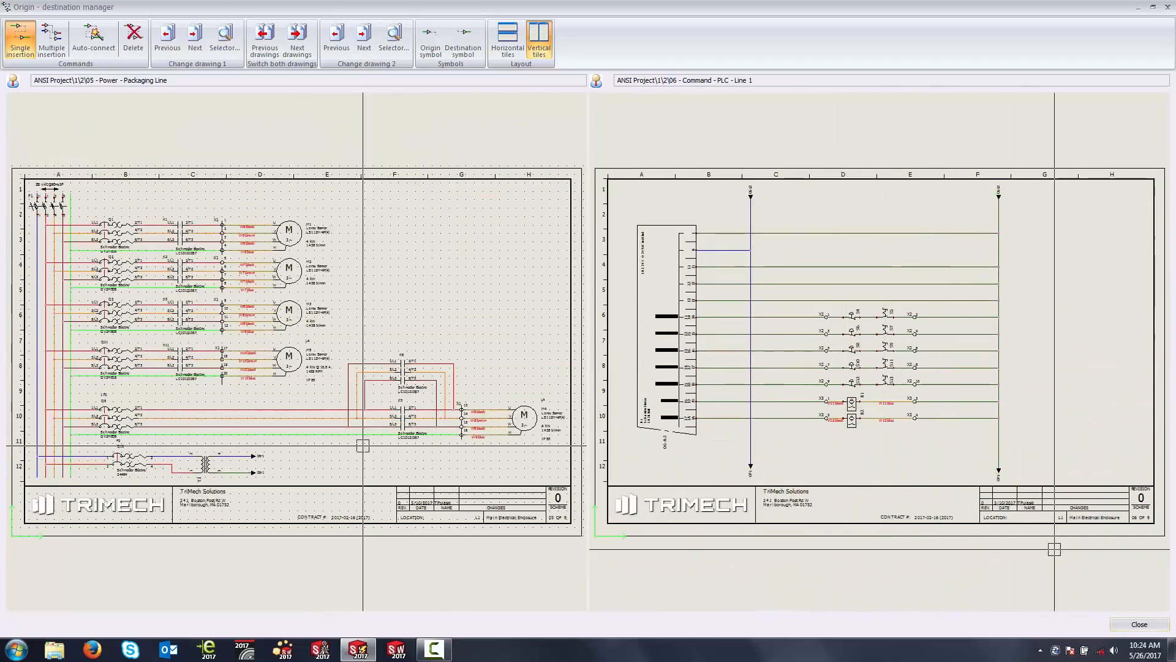
{"action": "left_click", "coordinate": [1135, 623]}
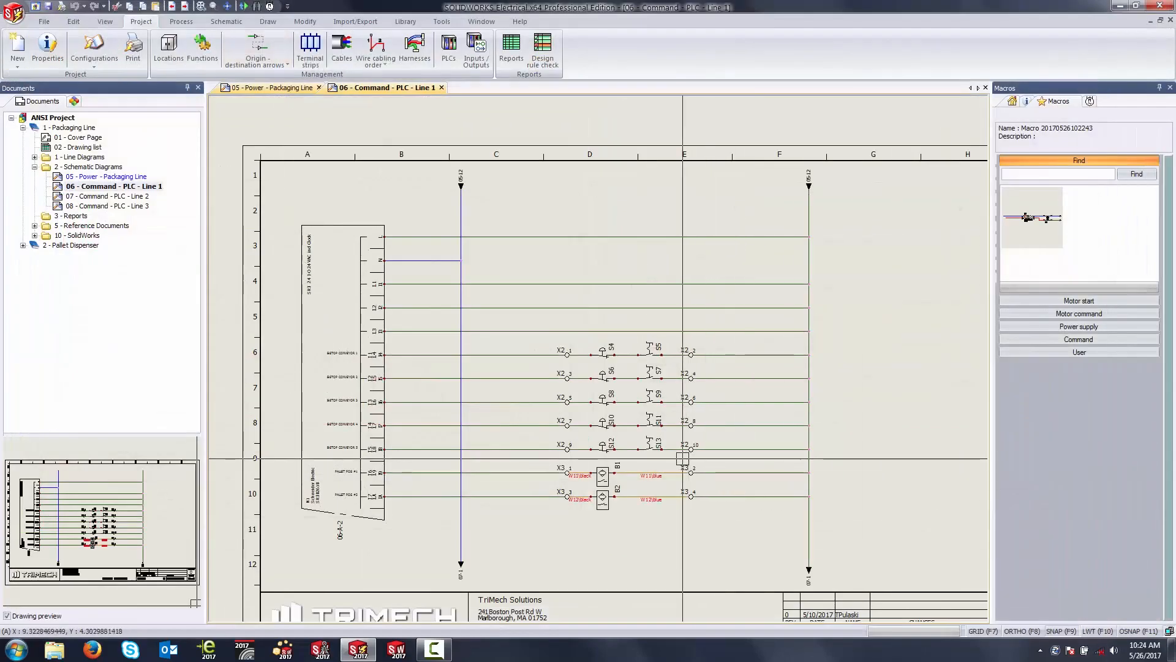
{"action": "middle_click_drag", "start_coordinate": [519, 212], "coordinate": [534, 257]}
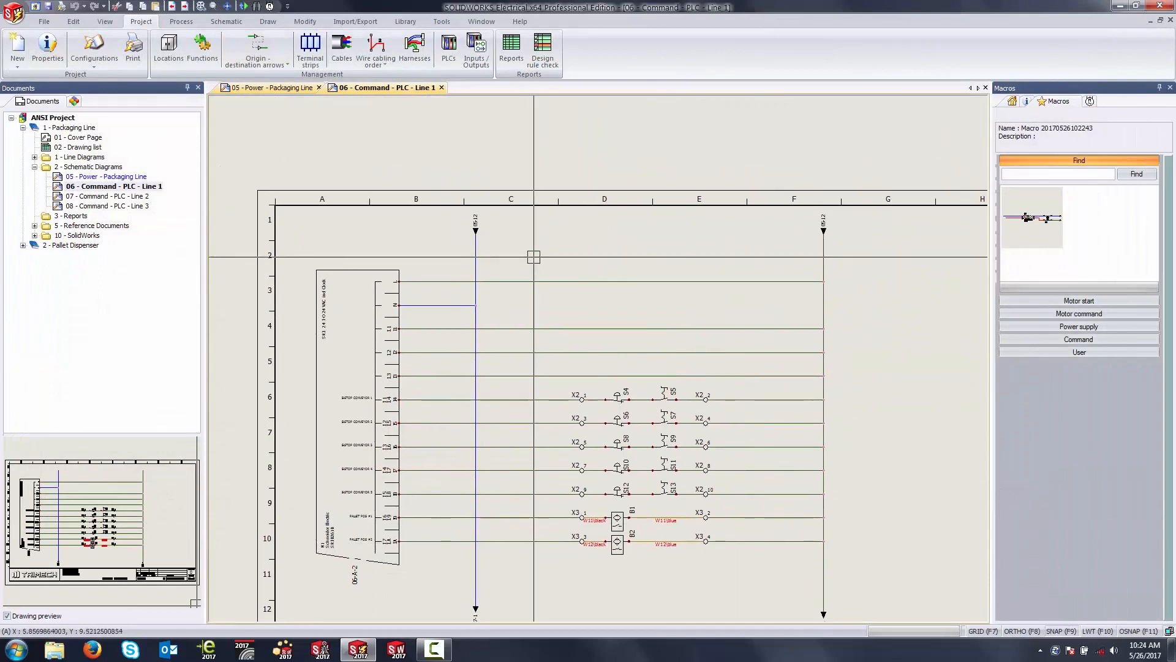
{"action": "scroll", "coordinate": [475, 231], "scroll_direction": "up", "scroll_amount": 4}
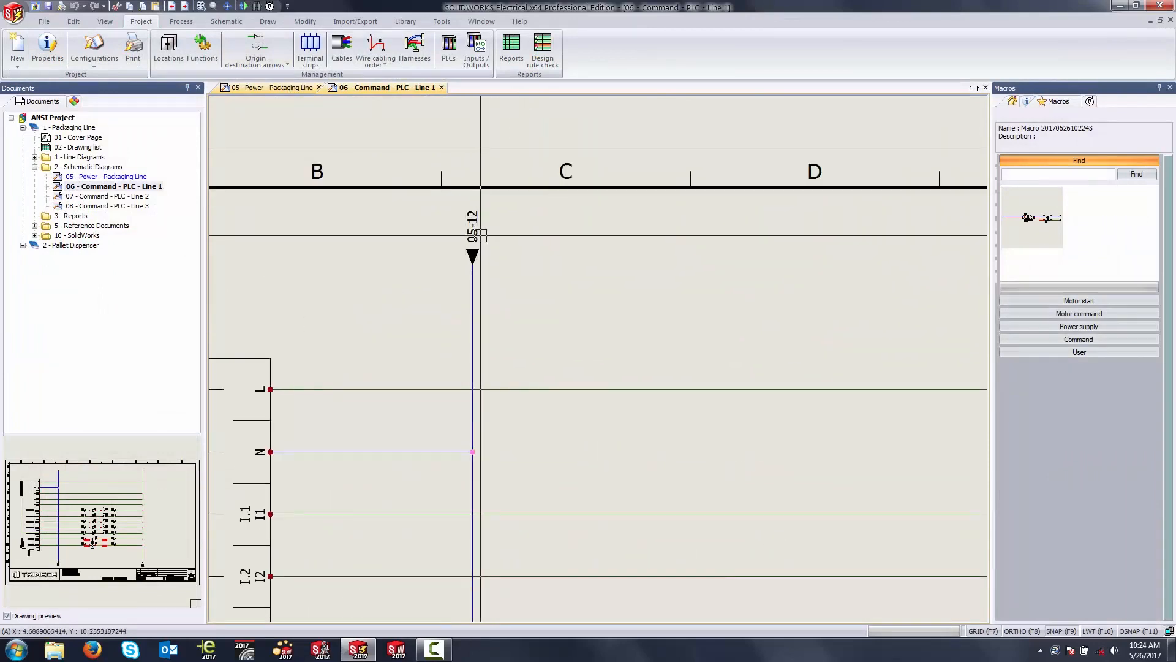
Step: Follow the blue wire's destination arrows from drawing 06 through drawing 07 to the K5 and K6 circuits on drawing 08
{"action": "middle_click_drag", "start_coordinate": [554, 399], "coordinate": [553, 178]}
{"action": "middle_click_drag", "start_coordinate": [563, 438], "coordinate": [559, 164]}
{"action": "middle_click_drag", "start_coordinate": [545, 475], "coordinate": [543, 161]}
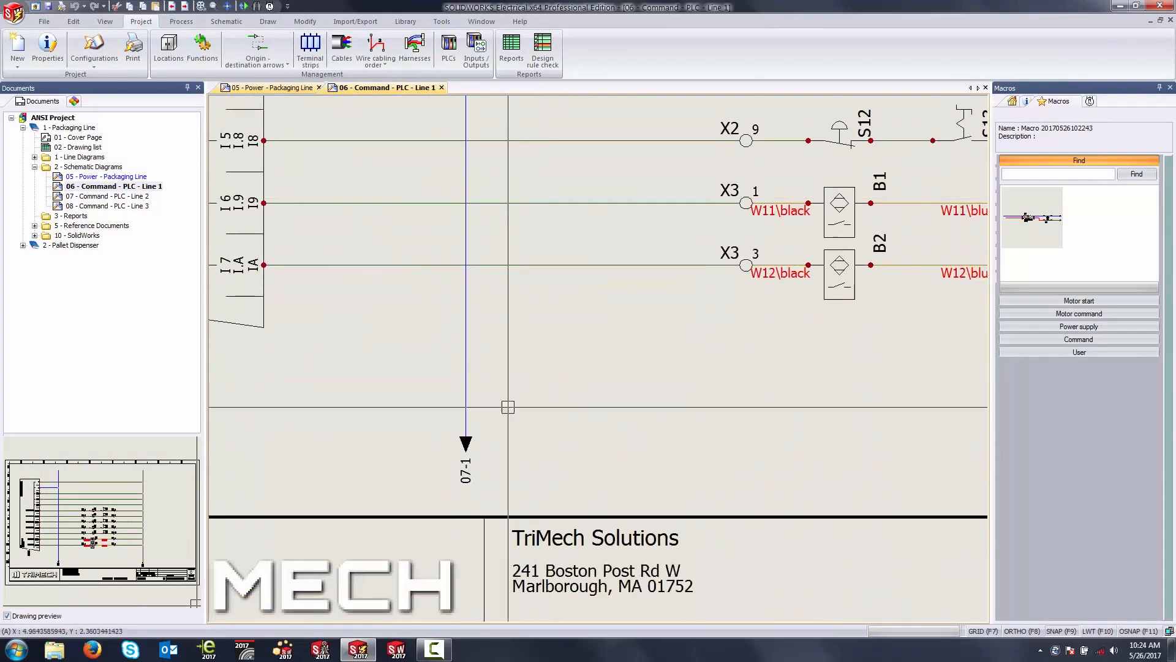
{"action": "double_click", "coordinate": [467, 469]}
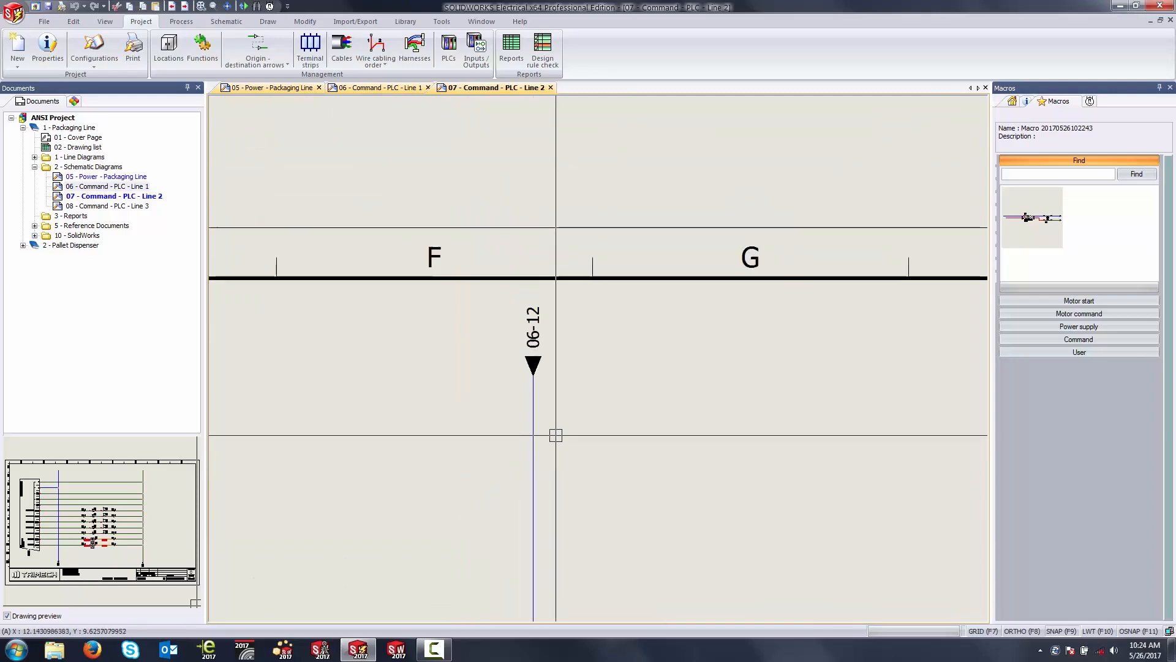
{"action": "scroll", "coordinate": [593, 446], "scroll_direction": "down", "scroll_amount": 5}
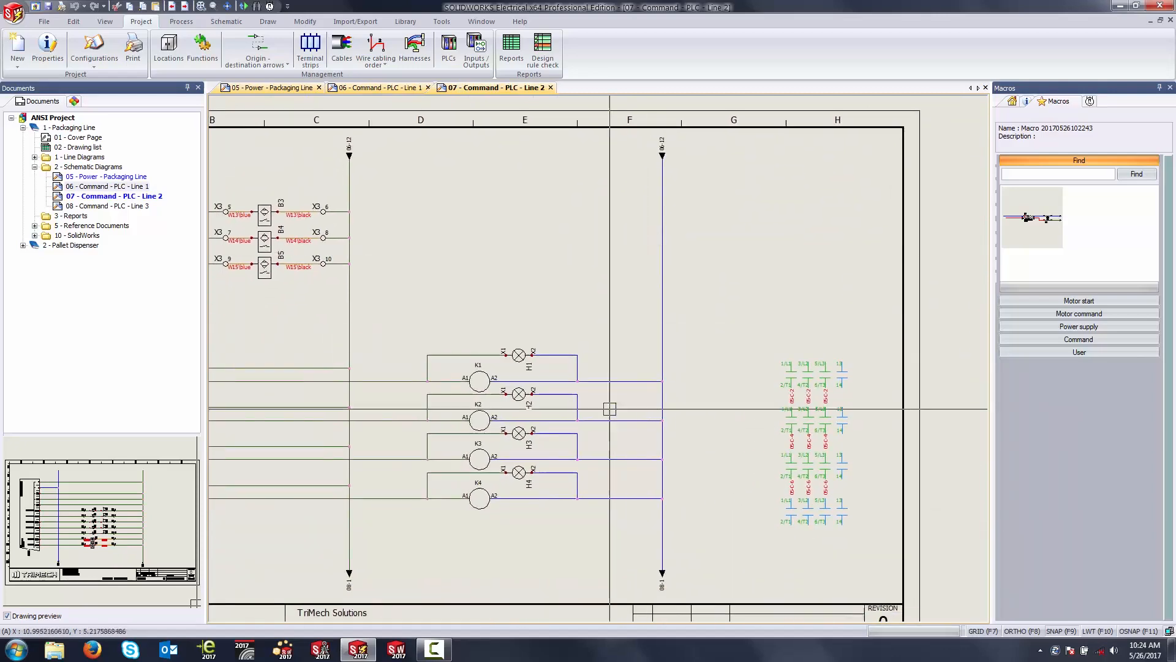
{"action": "scroll", "coordinate": [670, 594], "scroll_direction": "up", "scroll_amount": 5}
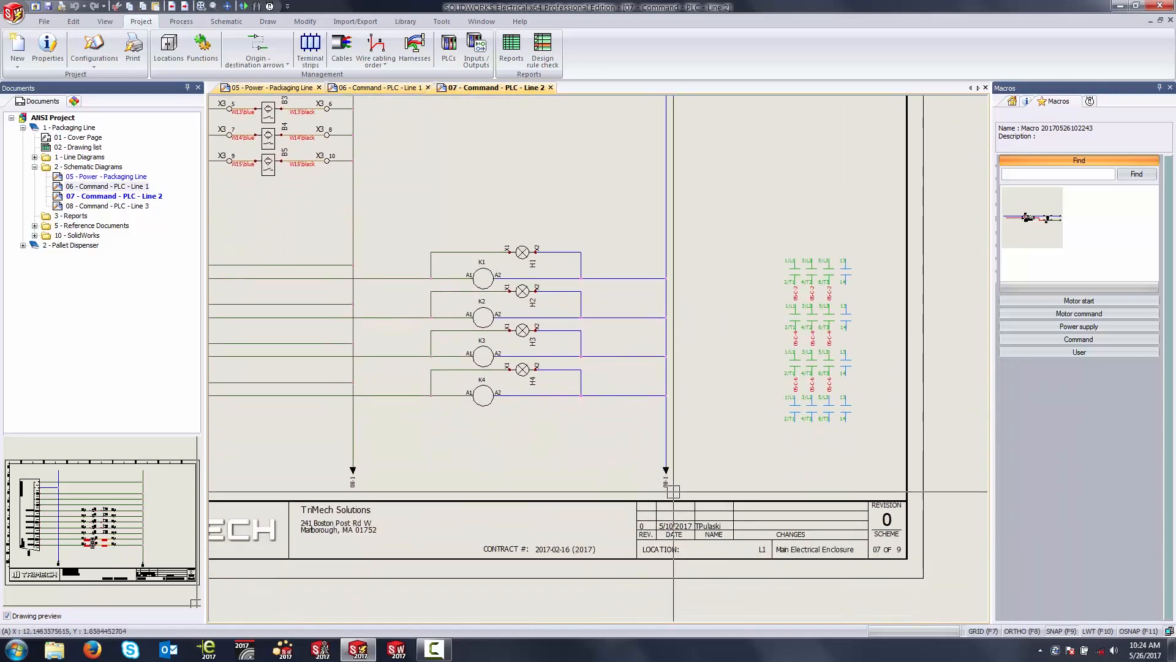
{"action": "double_click", "coordinate": [645, 456]}
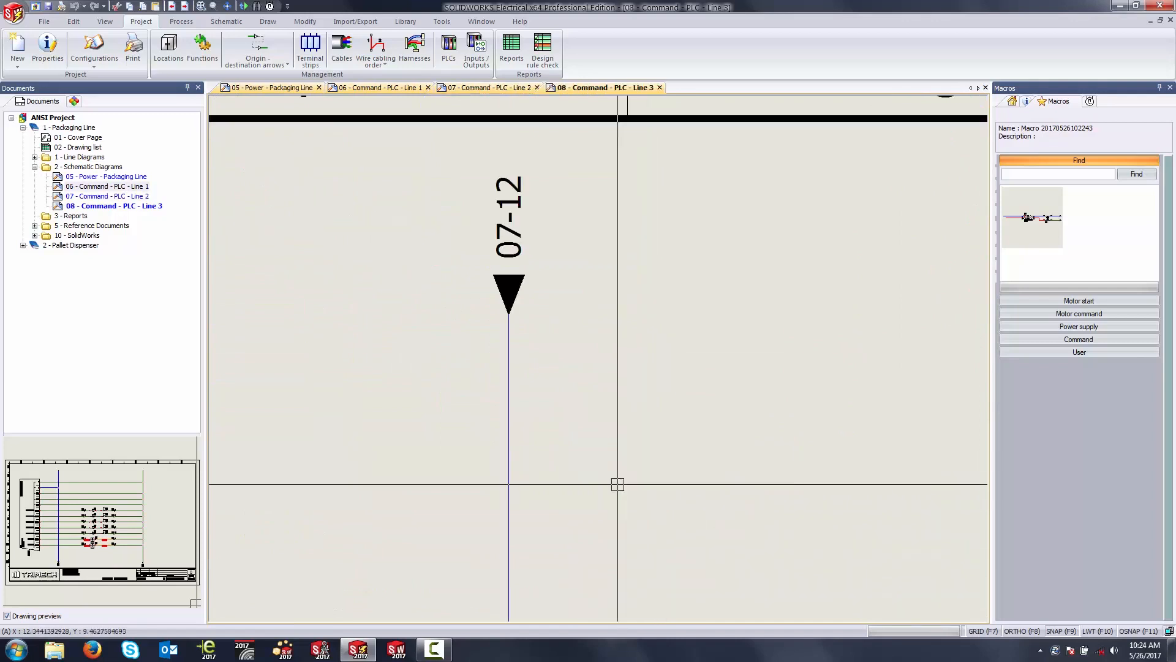
{"action": "scroll", "coordinate": [614, 472], "scroll_direction": "down", "scroll_amount": 3}
{"action": "middle_click_drag", "start_coordinate": [614, 462], "coordinate": [755, 218]}
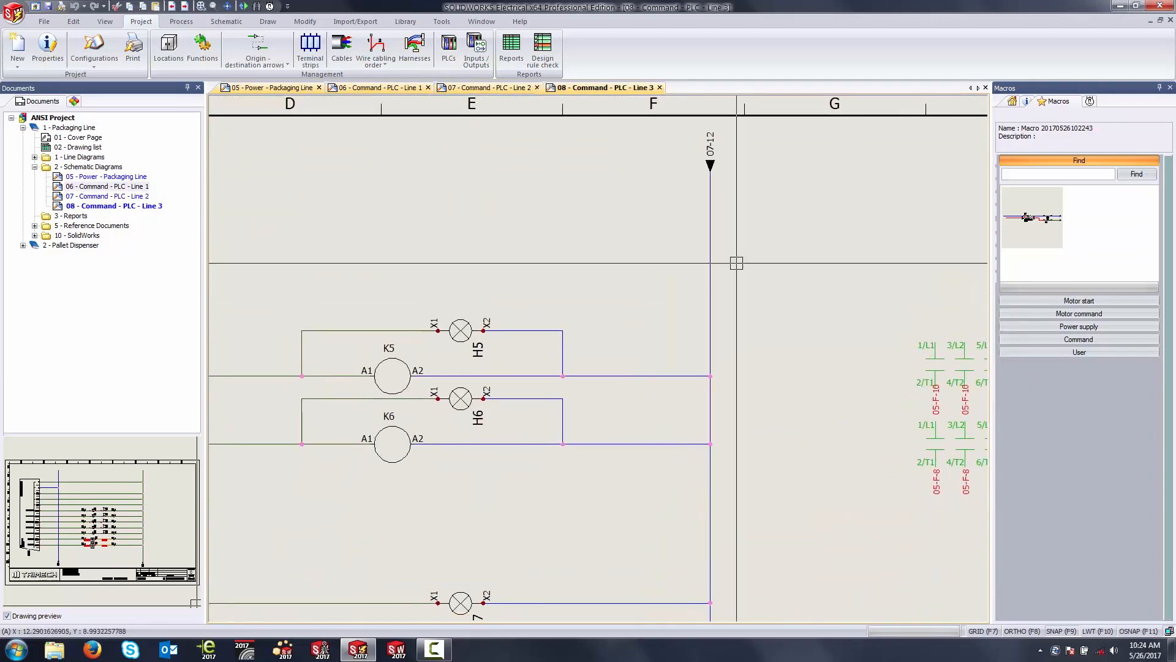
{"action": "middle_click_drag", "start_coordinate": [611, 332], "coordinate": [686, 280]}
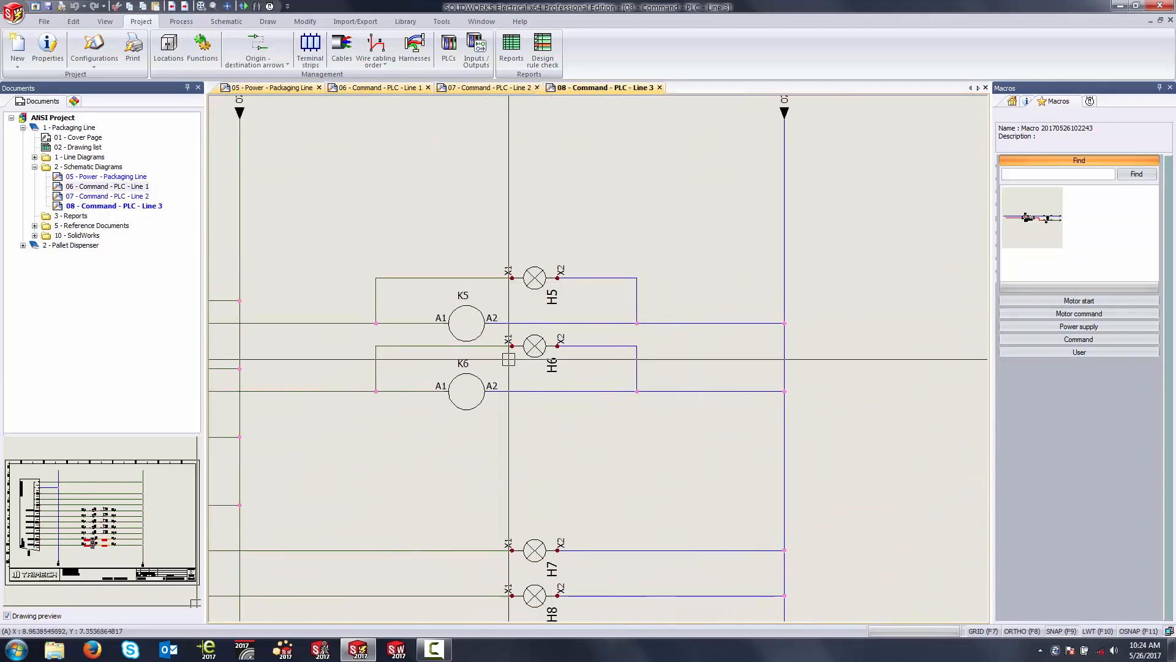
Step: Number the project's new wires without modifying the existing numbers
{"action": "middle_click_drag", "start_coordinate": [761, 317], "coordinate": [760, 369]}
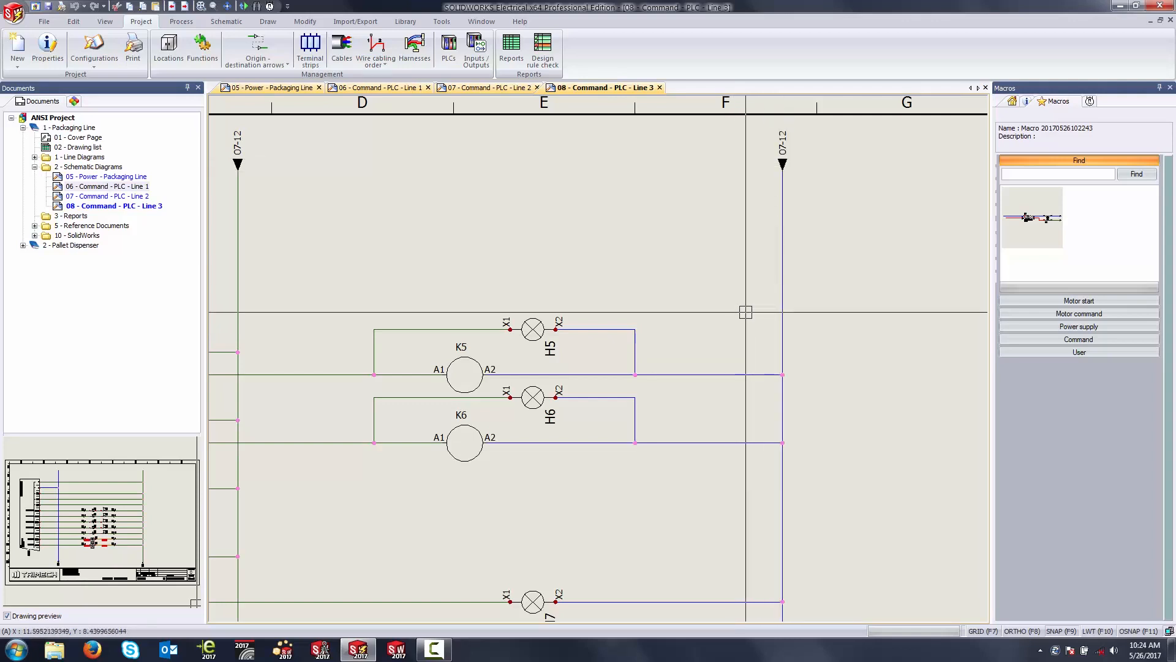
{"action": "middle_click_drag", "start_coordinate": [680, 315], "coordinate": [709, 288]}
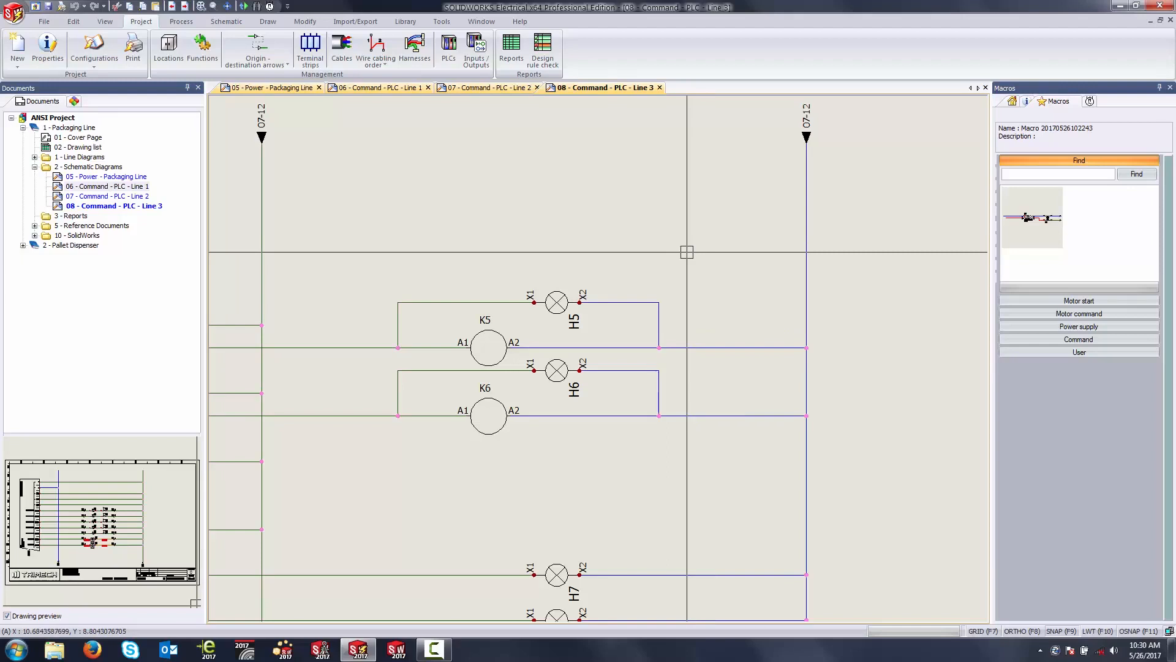
{"action": "middle_click_drag", "start_coordinate": [632, 234], "coordinate": [726, 227]}
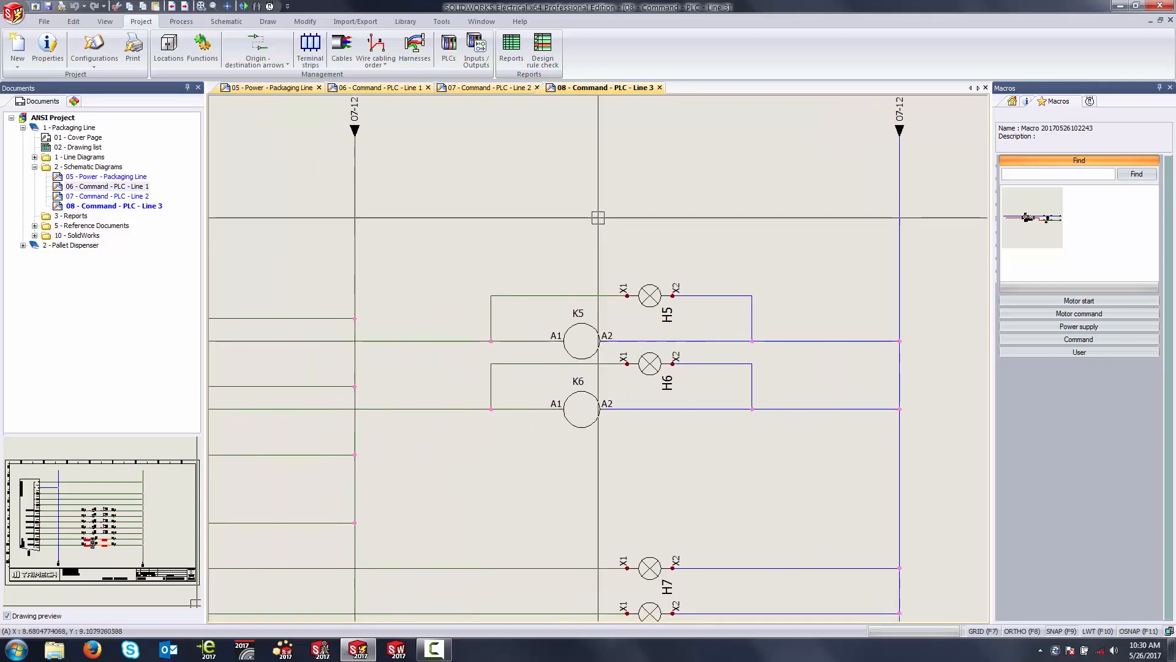
{"action": "left_click", "coordinate": [185, 25]}
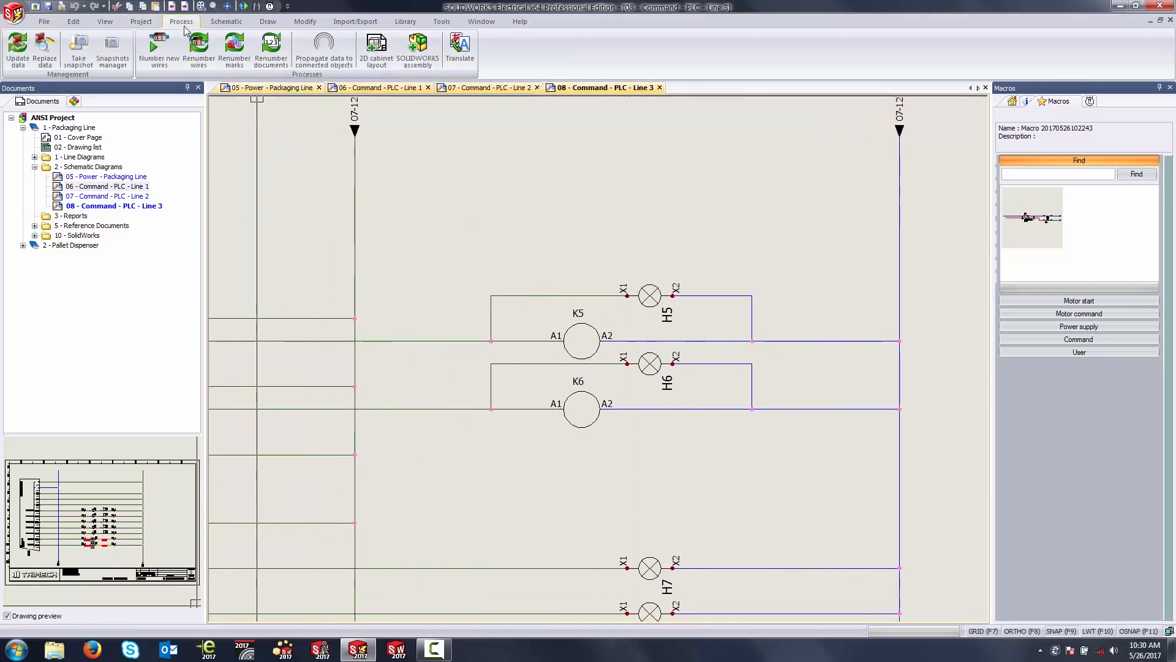
{"action": "left_click", "coordinate": [158, 48]}
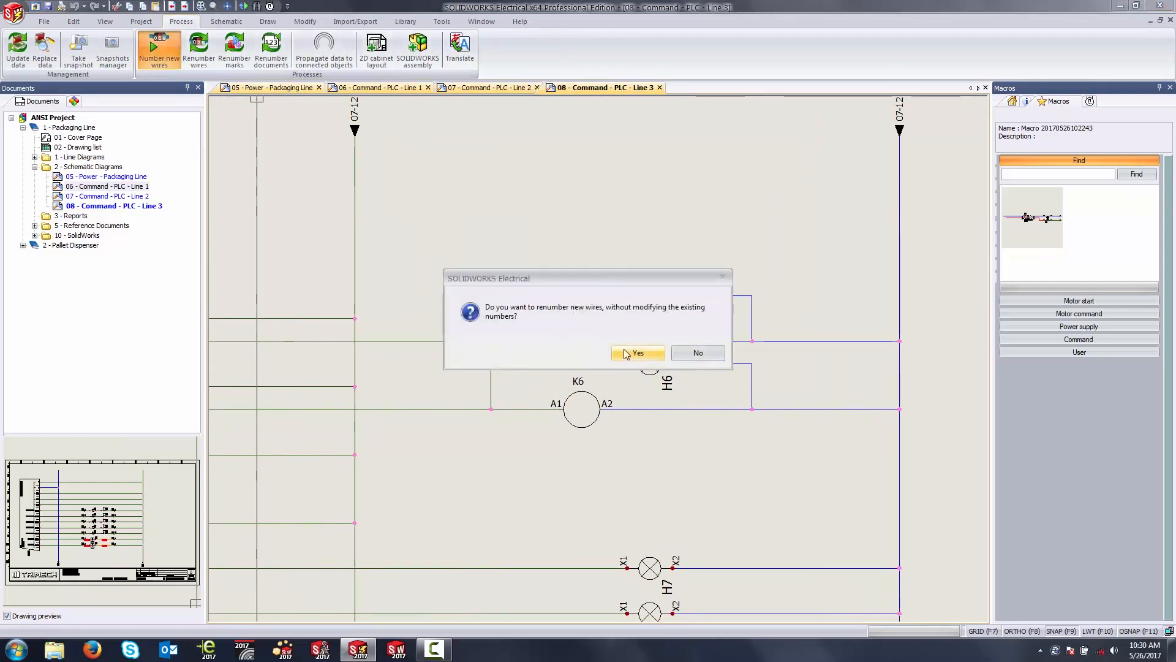
{"action": "left_click", "coordinate": [620, 354]}
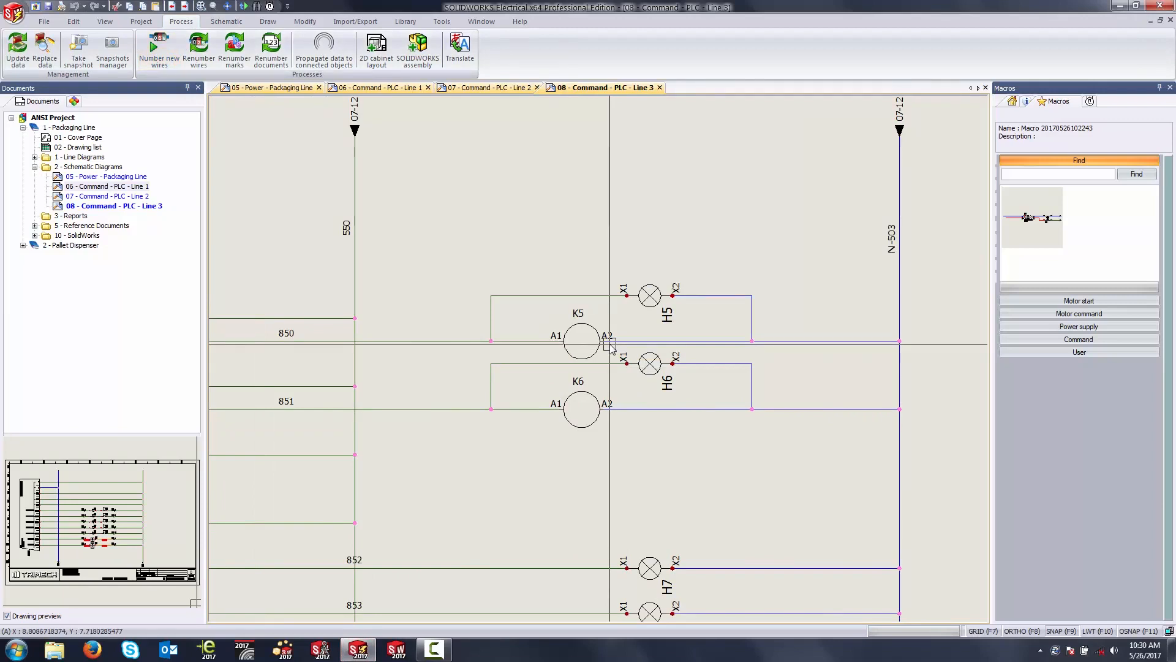
Step: Review the wire numbers on drawing 08 and on the motor and T3 transformer circuits of drawing 05 - Power - Packaging Line
{"action": "middle_click_drag", "start_coordinate": [432, 340], "coordinate": [580, 244]}
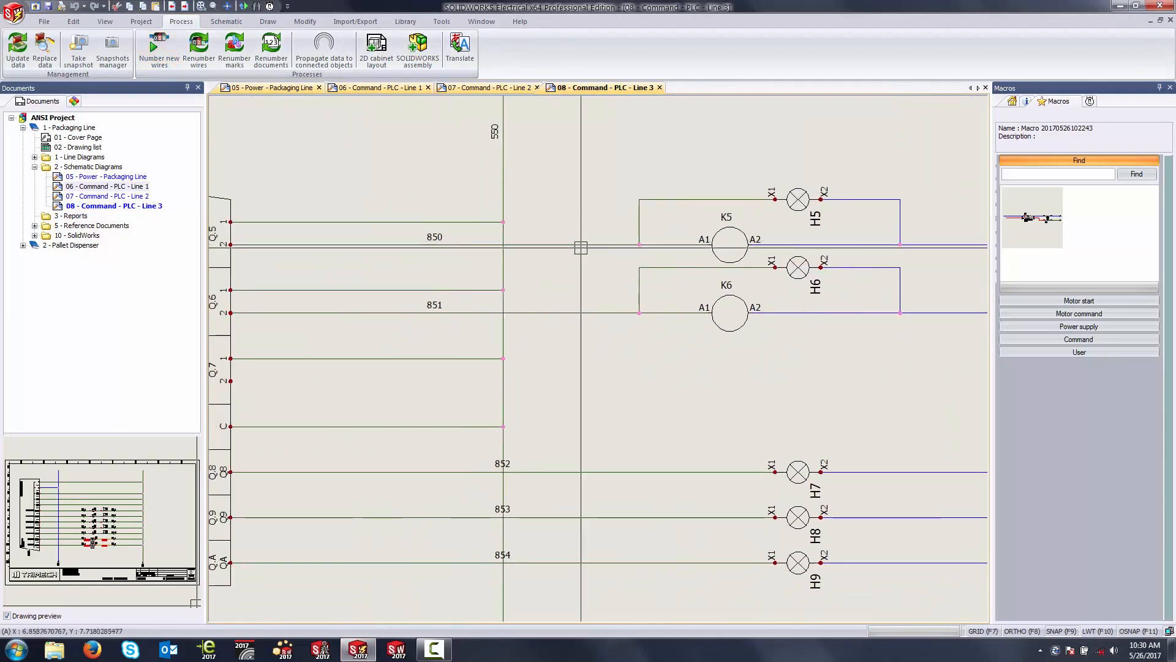
{"action": "scroll", "coordinate": [580, 244], "scroll_direction": "down", "scroll_amount": 3}
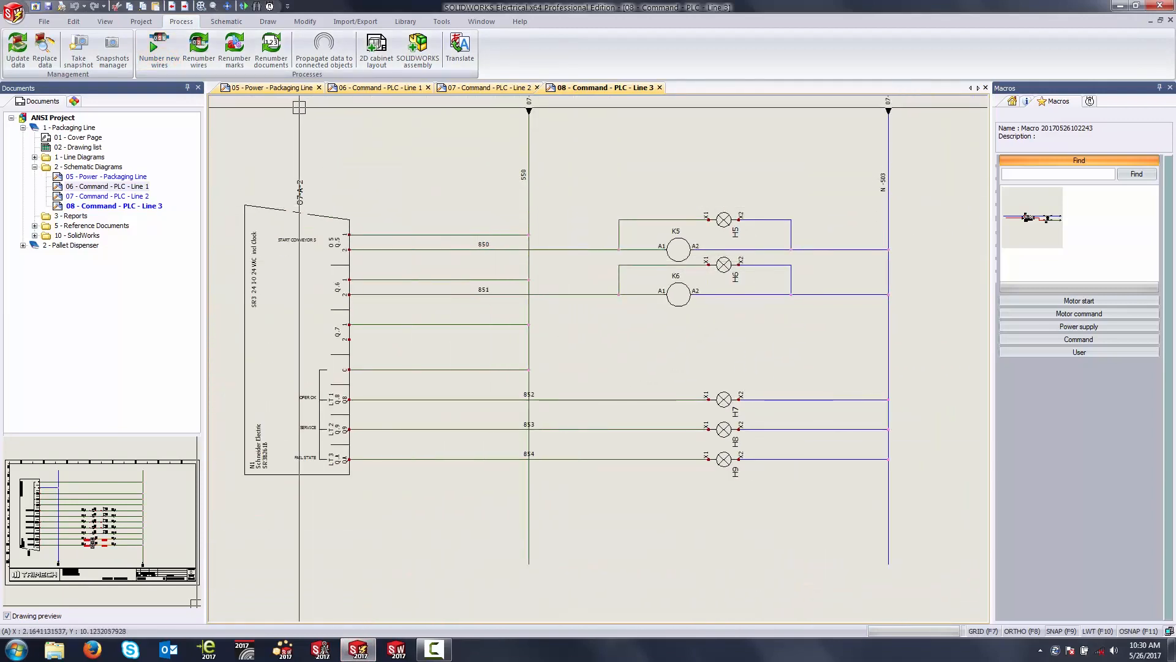
{"action": "left_click", "coordinate": [288, 87]}
{"action": "scroll", "coordinate": [577, 340], "scroll_direction": "up", "scroll_amount": 3}
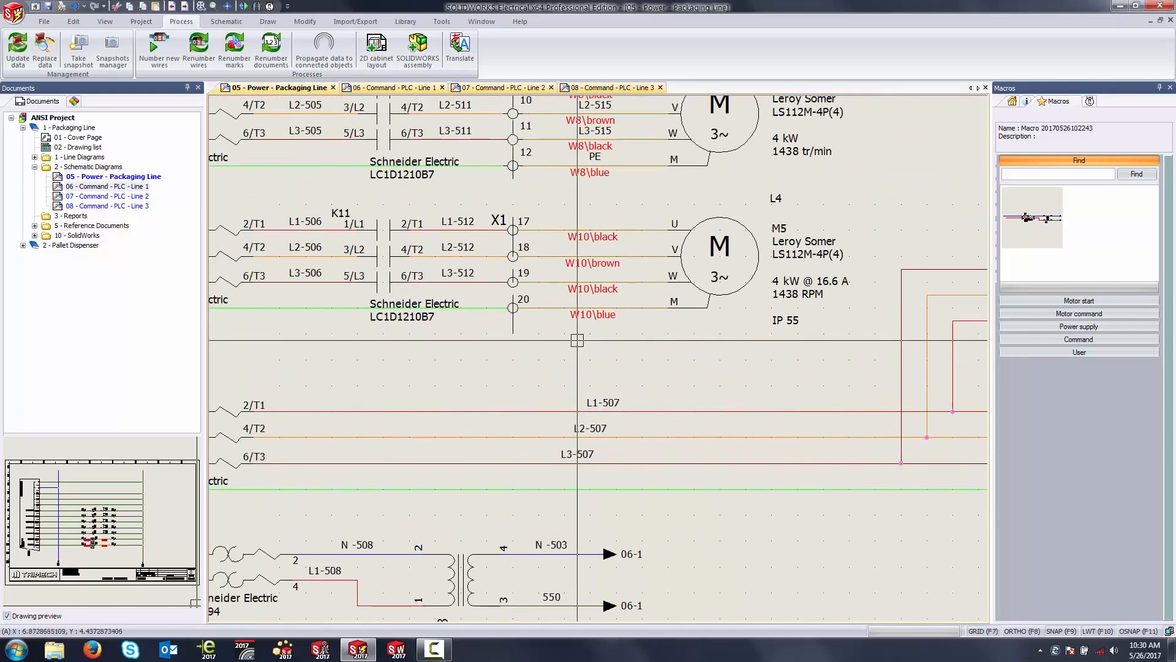
{"action": "scroll", "coordinate": [577, 340], "scroll_direction": "down", "scroll_amount": 3}
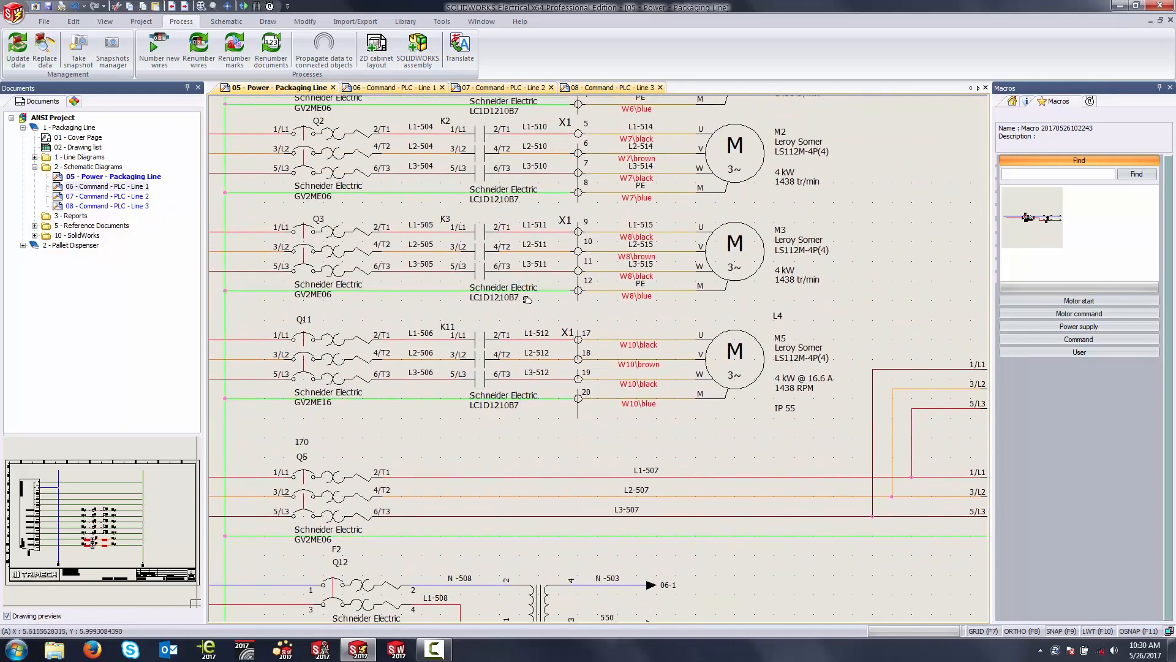
{"action": "scroll", "coordinate": [422, 278], "scroll_direction": "up", "scroll_amount": 3}
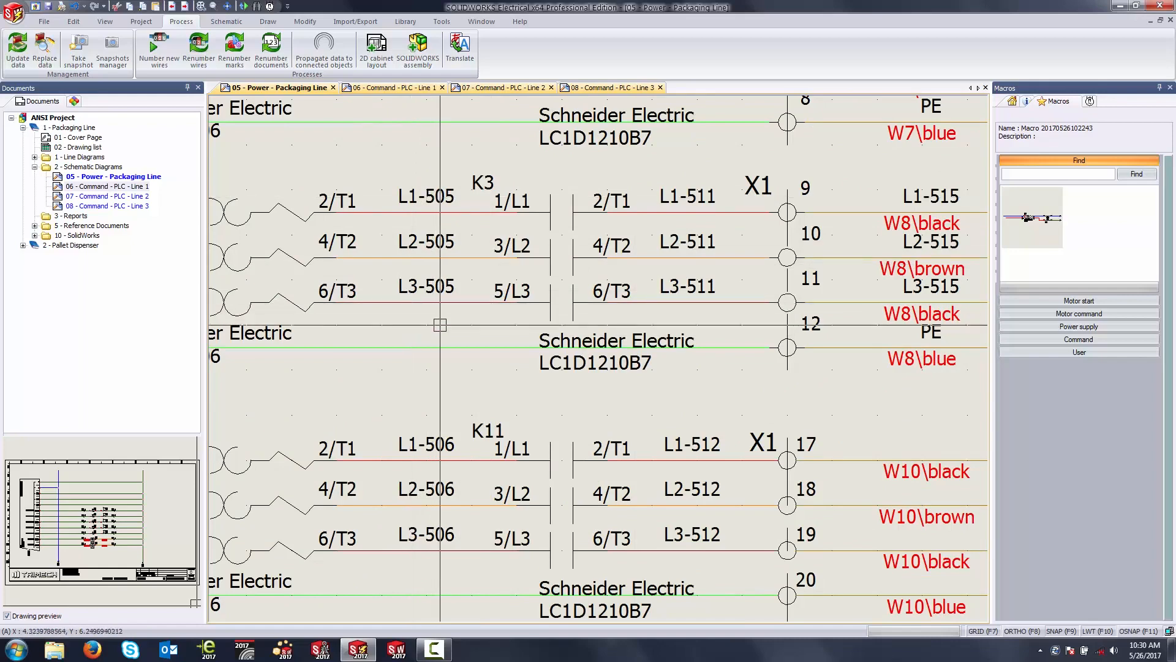
{"action": "middle_click_drag", "start_coordinate": [554, 451], "coordinate": [444, 196]}
{"action": "scroll", "coordinate": [459, 245], "scroll_direction": "down", "scroll_amount": 4}
{"action": "middle_click_drag", "start_coordinate": [571, 397], "coordinate": [524, 307]}
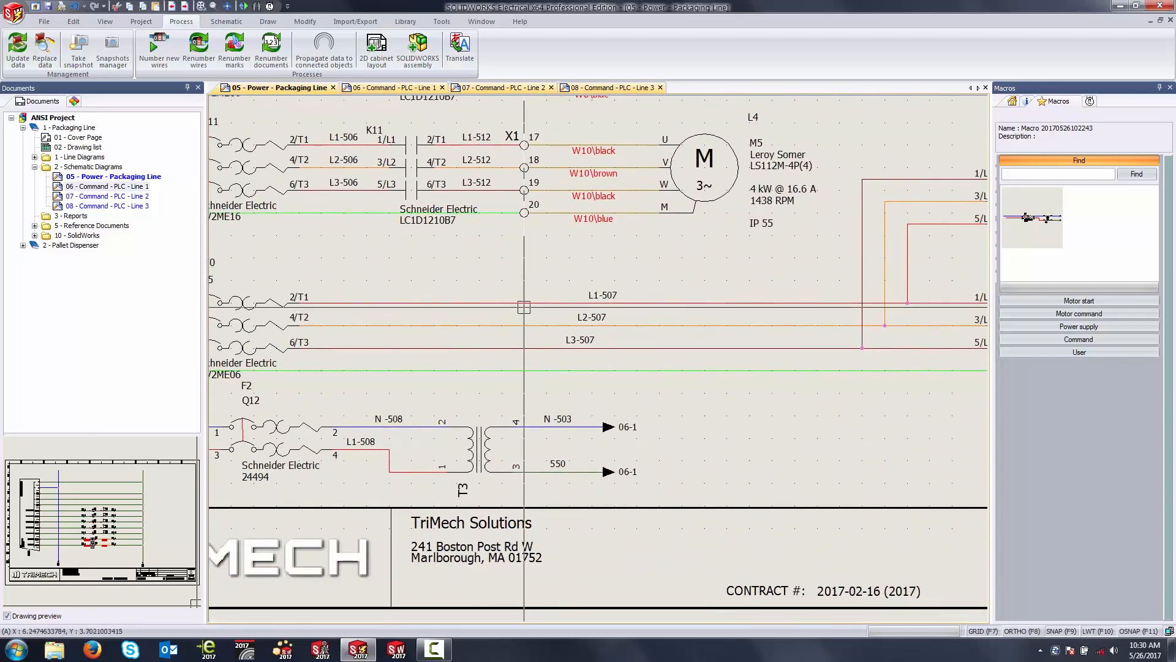
Step: Check the wire numbers on the PLC input lines of drawing 06 - Command - PLC - Line 1
{"action": "left_click", "coordinate": [388, 88]}
{"action": "middle_click_drag", "start_coordinate": [469, 263], "coordinate": [464, 478]}
{"action": "scroll", "coordinate": [482, 412], "scroll_direction": "down", "scroll_amount": 3}
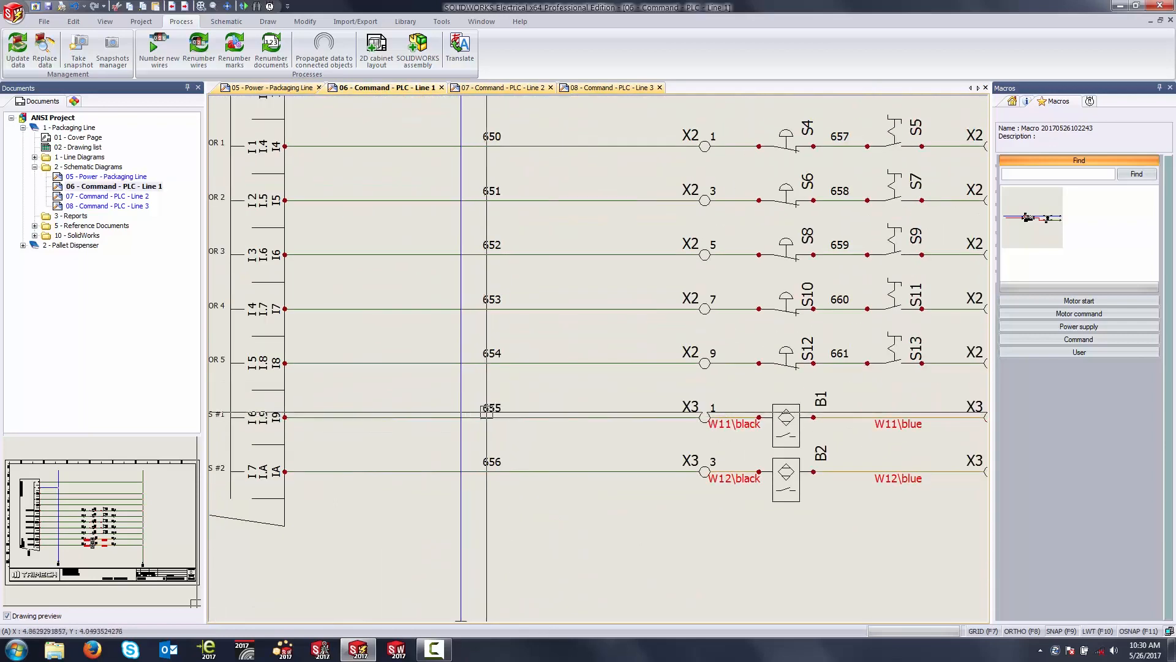
{"action": "middle_click_drag", "start_coordinate": [506, 219], "coordinate": [503, 259]}
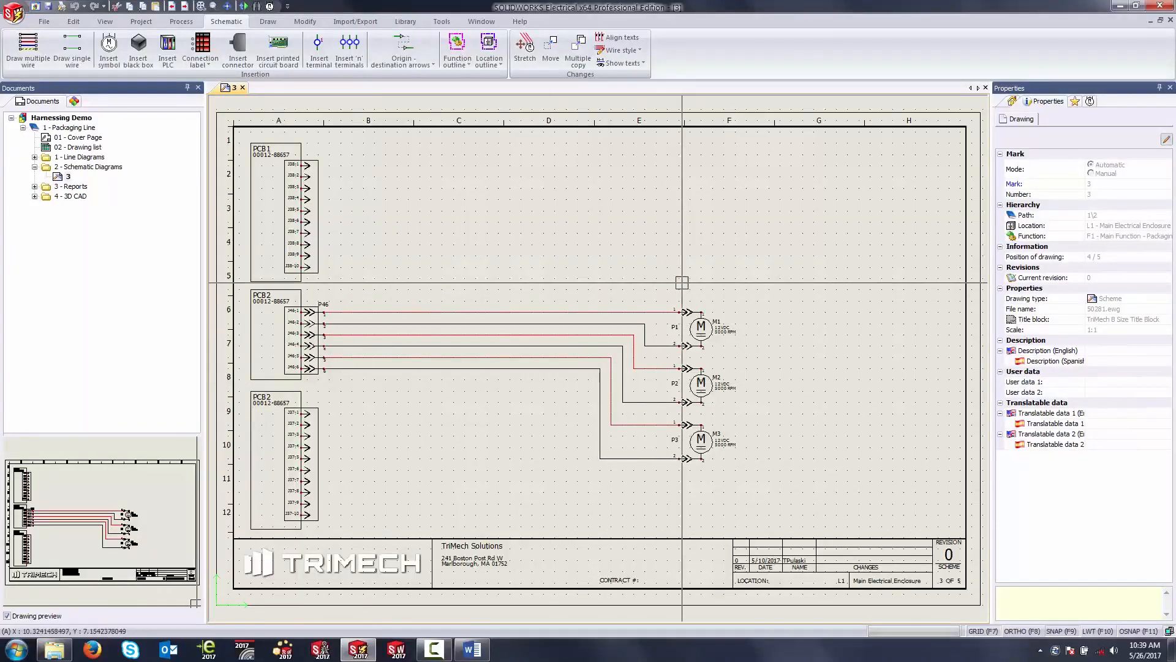
{"action": "middle_click_drag", "start_coordinate": [707, 277], "coordinate": [738, 243]}
{"action": "scroll", "coordinate": [407, 379], "scroll_direction": "up", "scroll_amount": 3}
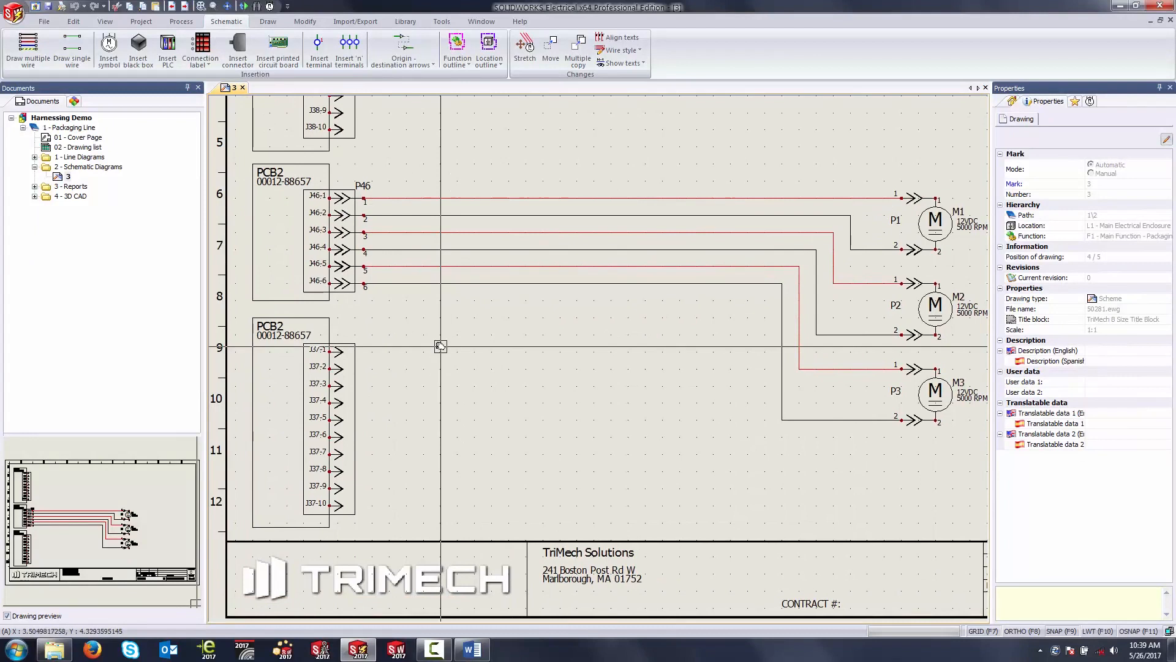
{"action": "left_click", "coordinate": [247, 56]}
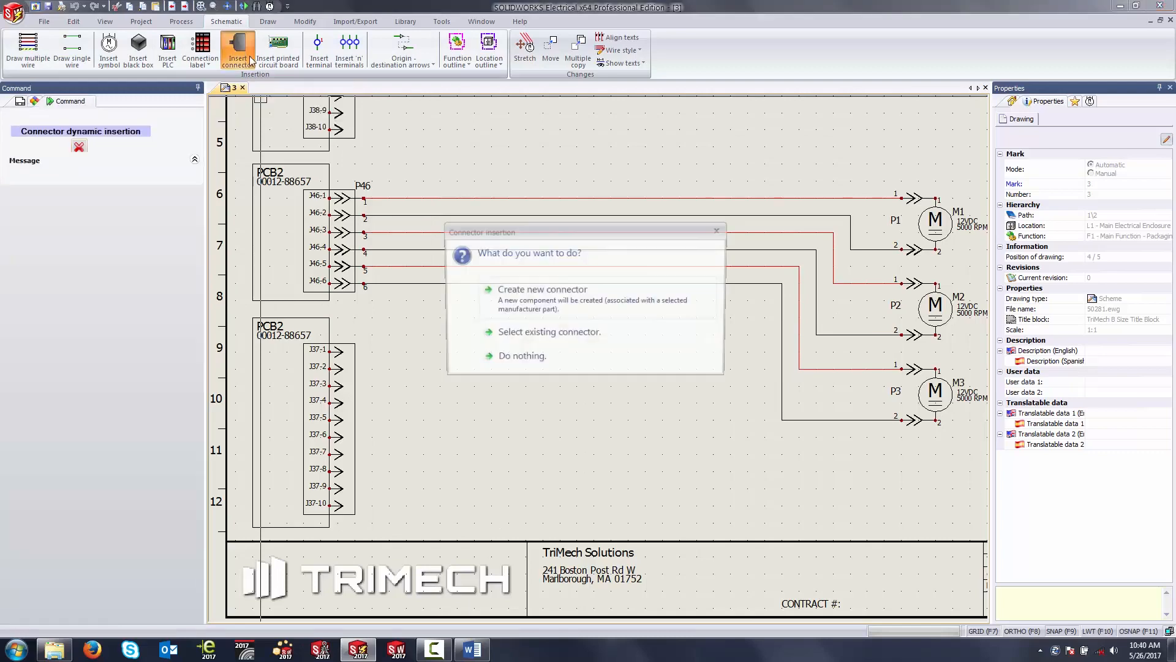
{"action": "left_click", "coordinate": [560, 301]}
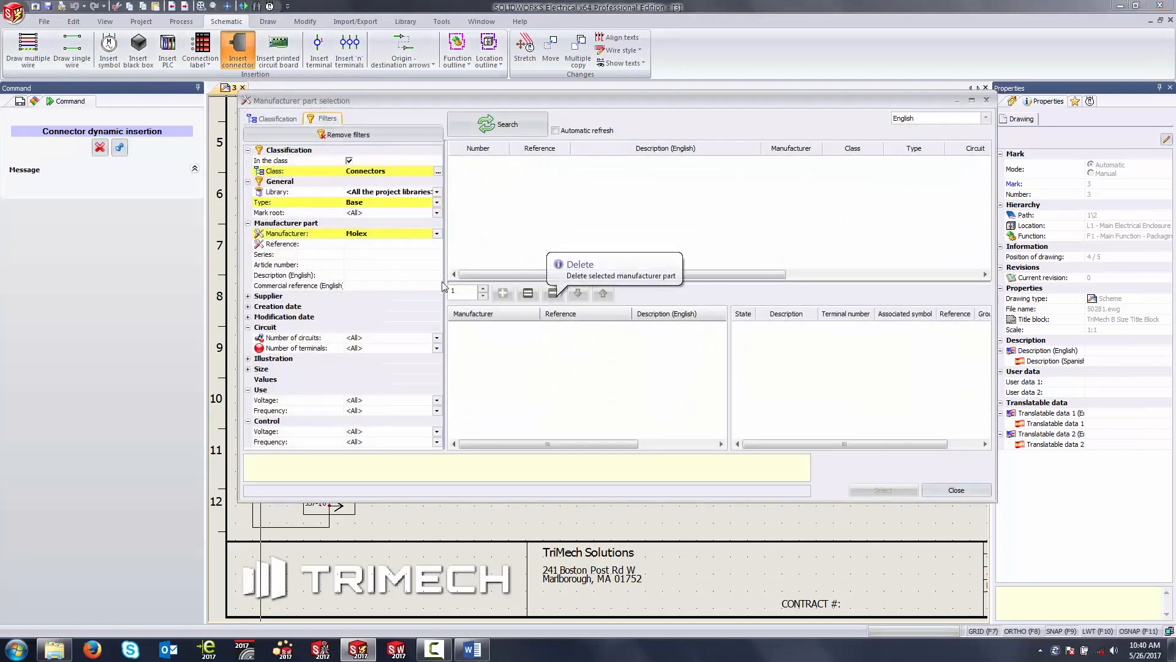
{"action": "left_click", "coordinate": [511, 126]}
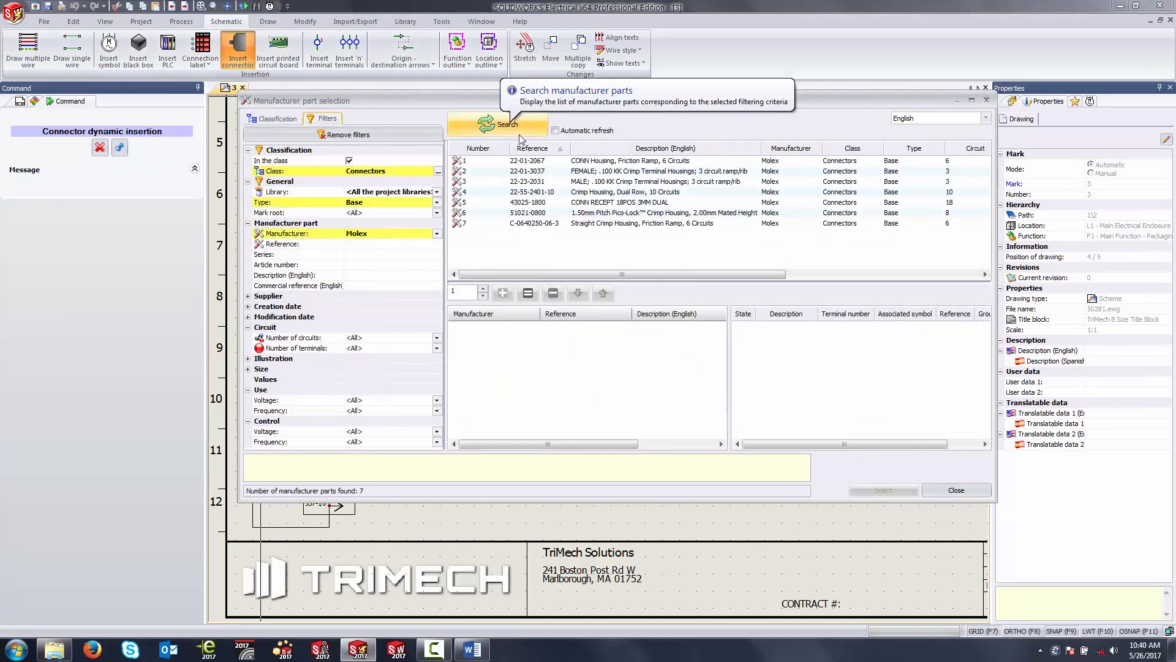
{"action": "left_click", "coordinate": [559, 193]}
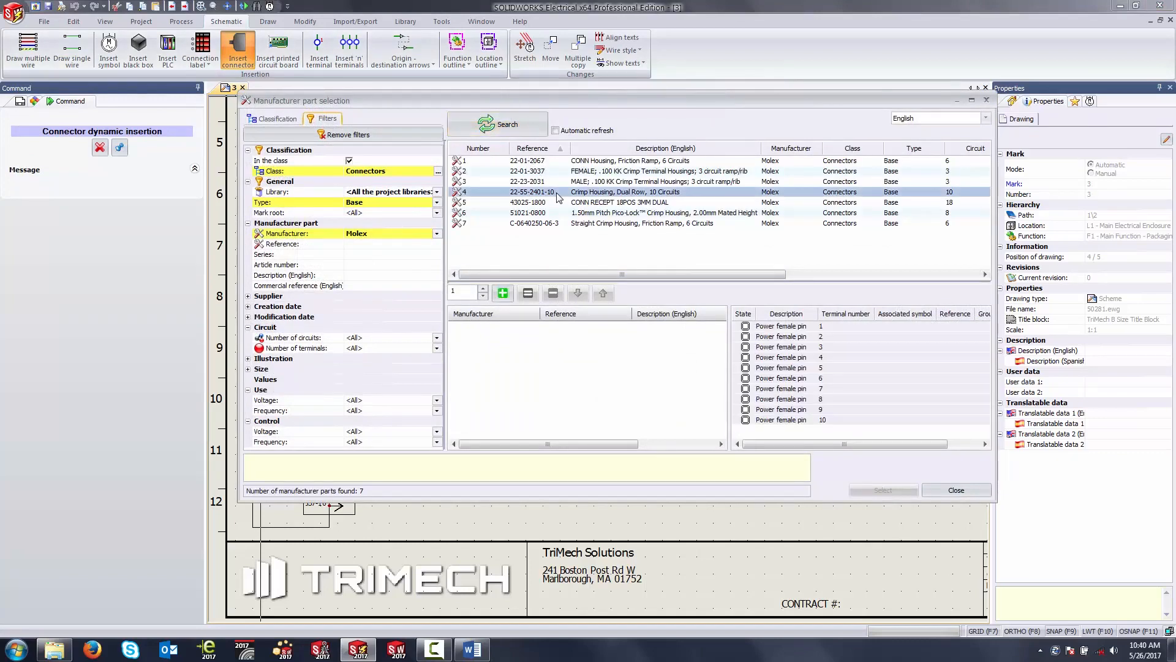
{"action": "left_click", "coordinate": [503, 293]}
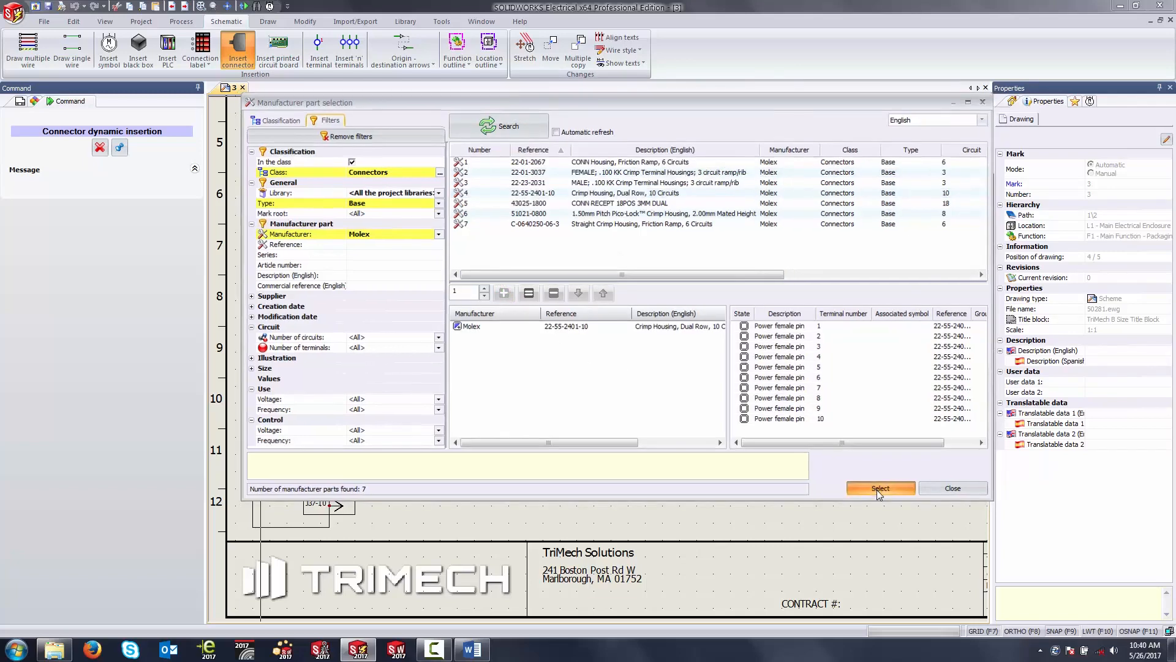
{"action": "left_click", "coordinate": [882, 490]}
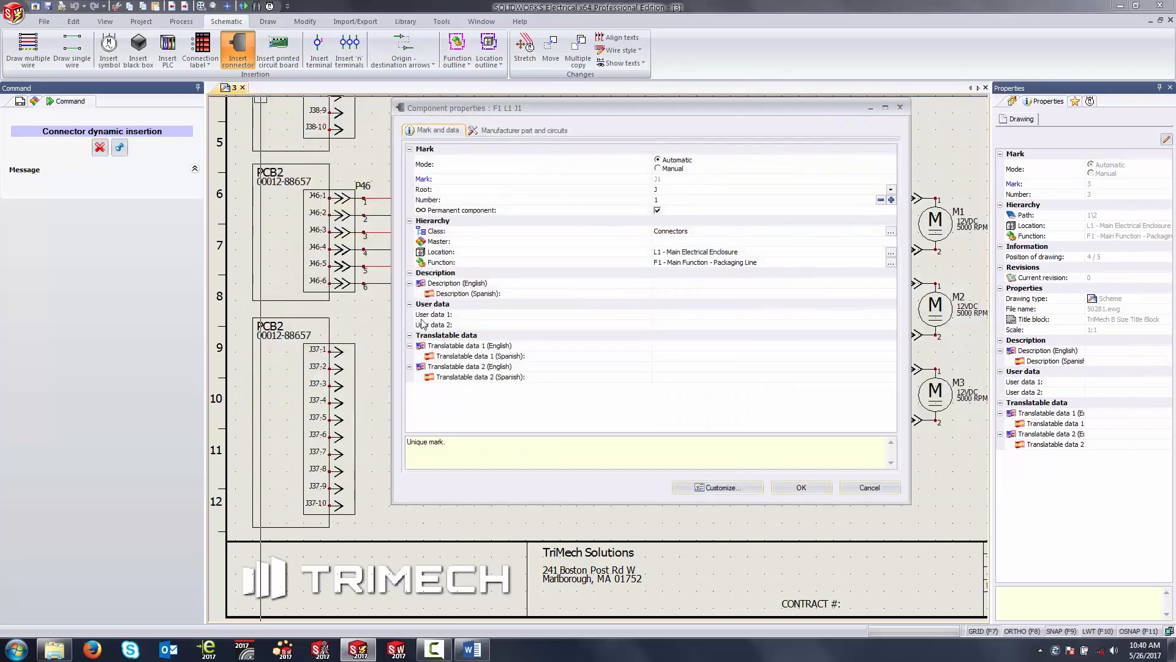
Step: Give the connector root P and number 37, and place its ten pins against J37-1 to J37-10 of the lower PCB2
{"action": "left_click", "coordinate": [668, 192]}
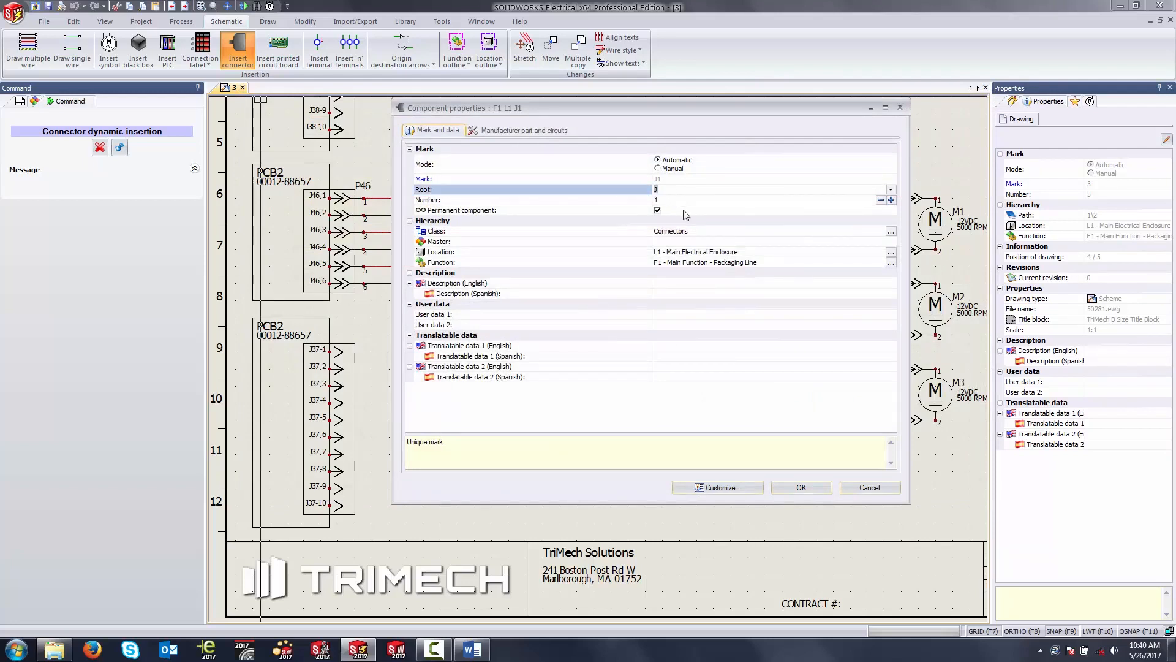
{"action": "type", "text": "P37"}
{"action": "key", "text": "BackSpace"}
{"action": "left_click", "coordinate": [683, 200]}
{"action": "type", "text": "4"}
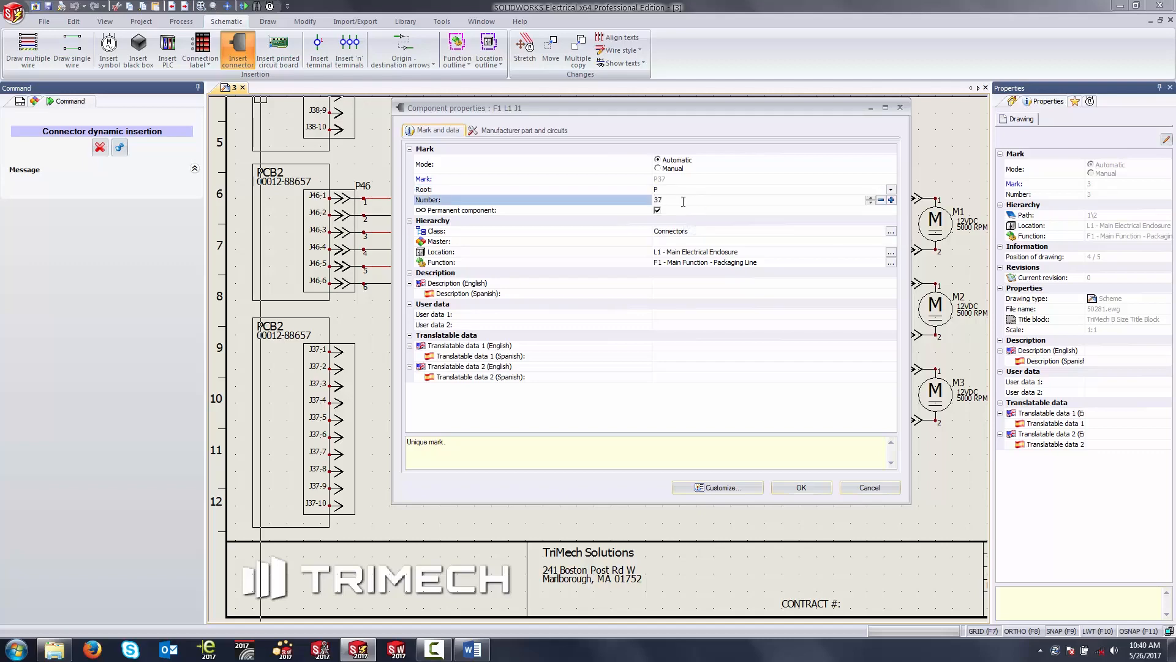
{"action": "key", "text": "Return"}
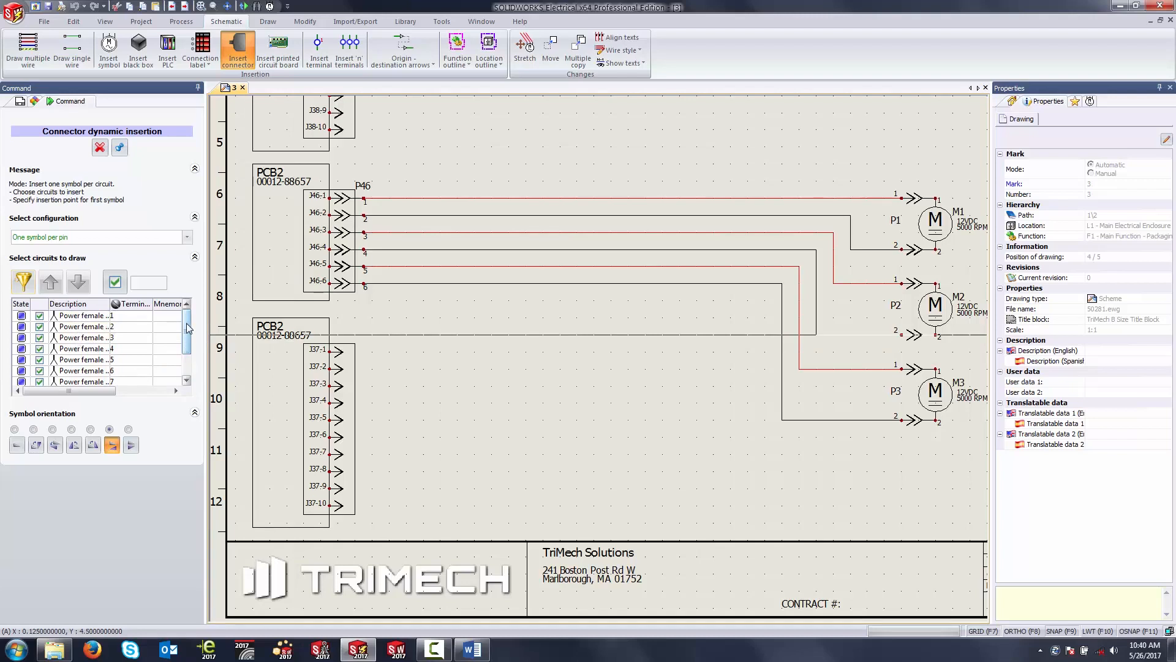
{"action": "left_click_drag", "start_coordinate": [188, 328], "coordinate": [188, 348]}
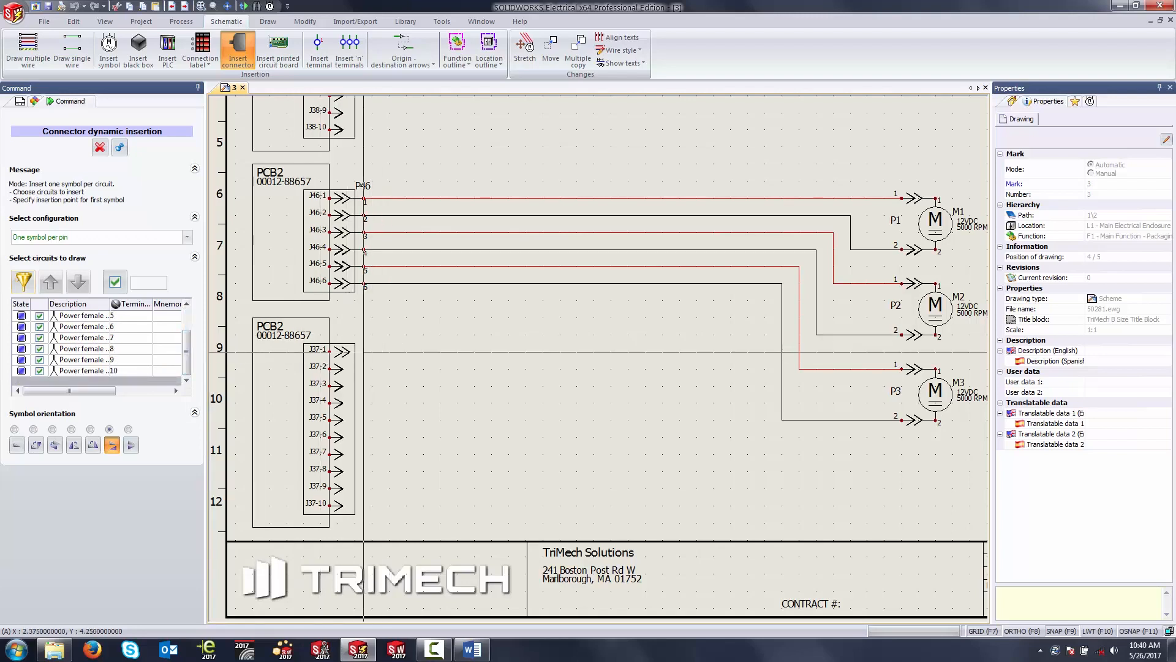
{"action": "left_click", "coordinate": [364, 351]}
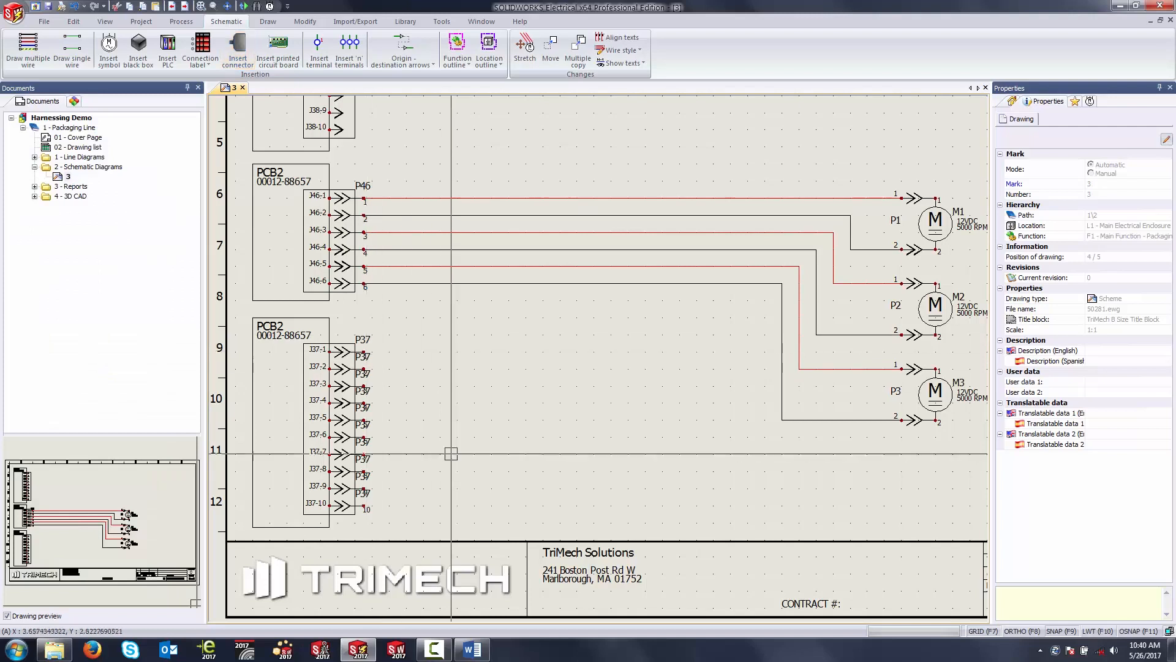
Step: Hide the repeated P37 component mark on pins 2 to 10 of the new connector beside the lower PCB2
{"action": "left_click", "coordinate": [409, 516]}
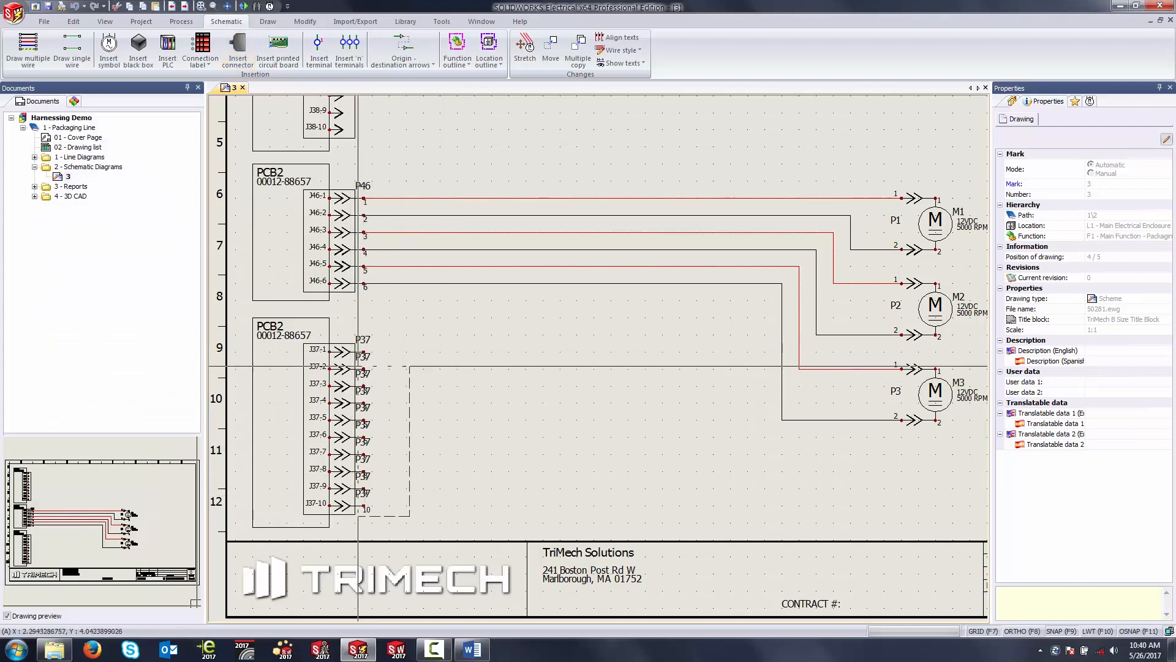
{"action": "left_click", "coordinate": [361, 360]}
{"action": "right_click", "coordinate": [363, 370]}
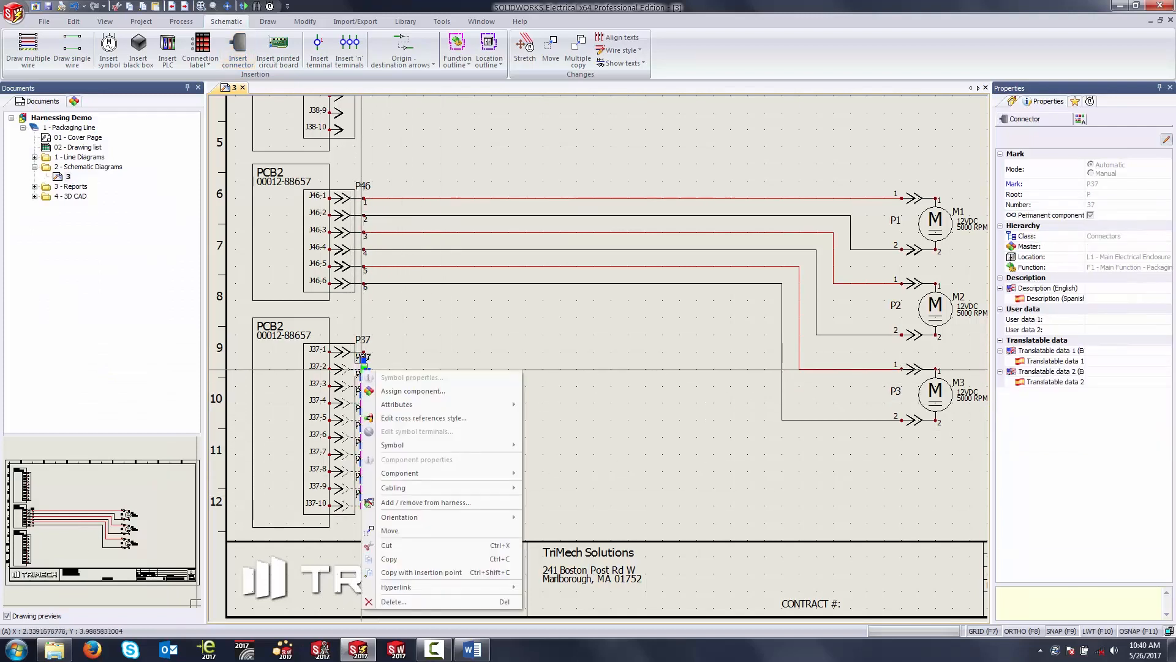
{"action": "mouse_move", "coordinate": [420, 405]}
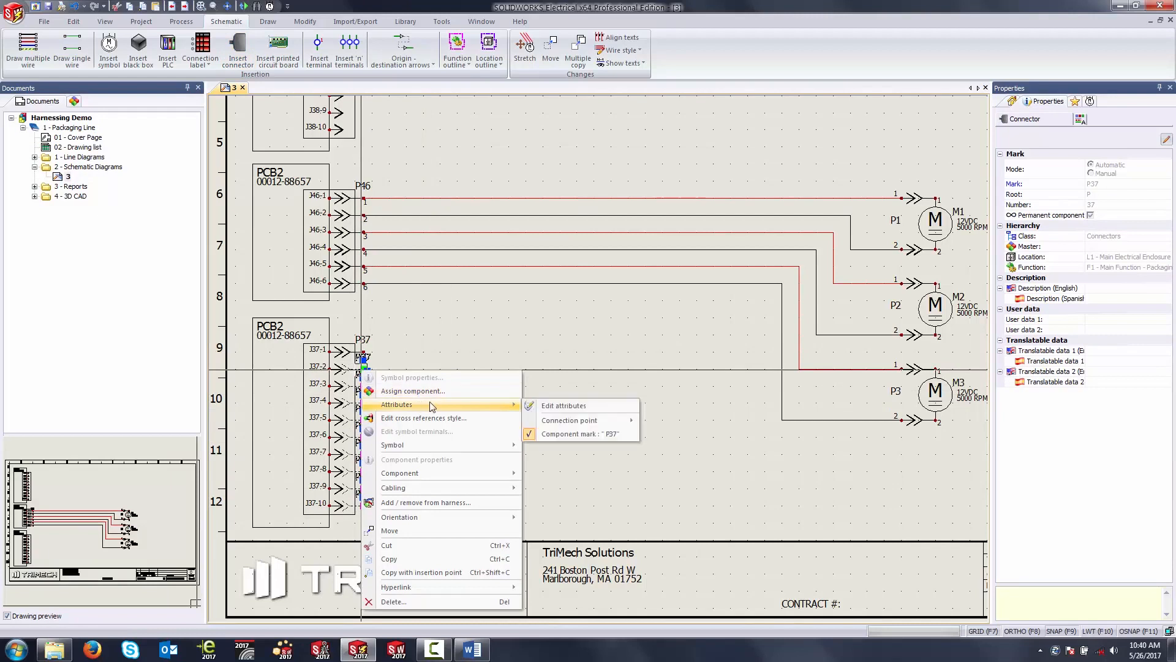
{"action": "left_click", "coordinate": [556, 433]}
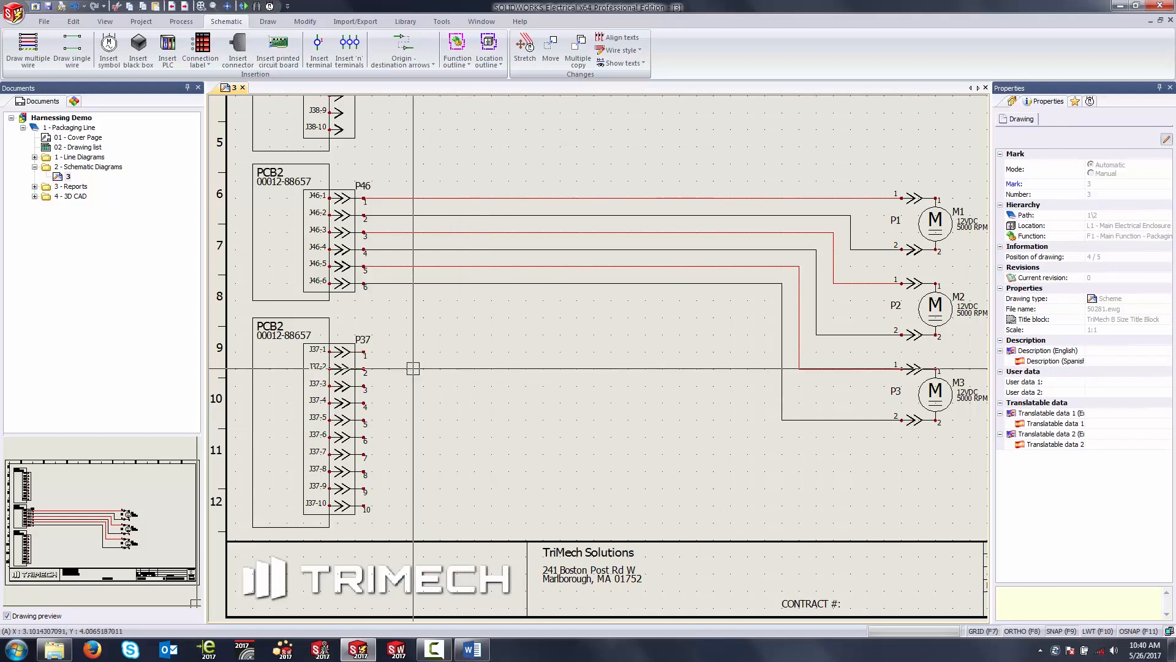
{"action": "left_click", "coordinate": [29, 61]}
{"action": "left_click", "coordinate": [59, 56]}
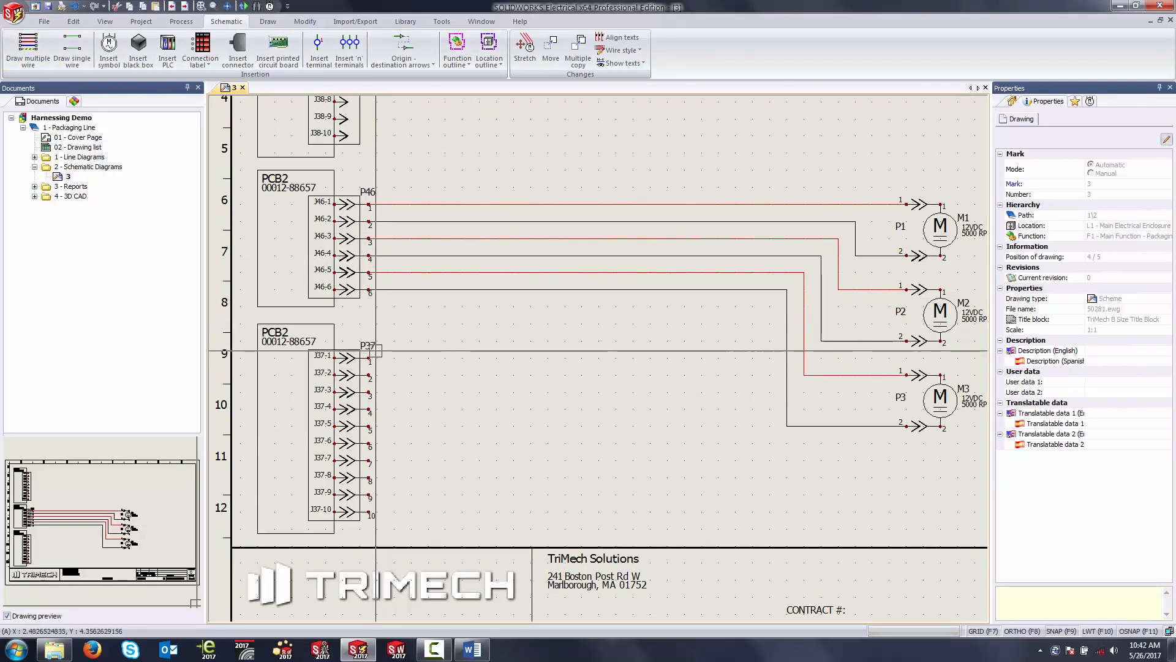
Step: Open connector P37's manufacturer parts and search for auxiliary Molex parts in the Connectors class
{"action": "double_click", "coordinate": [371, 351]}
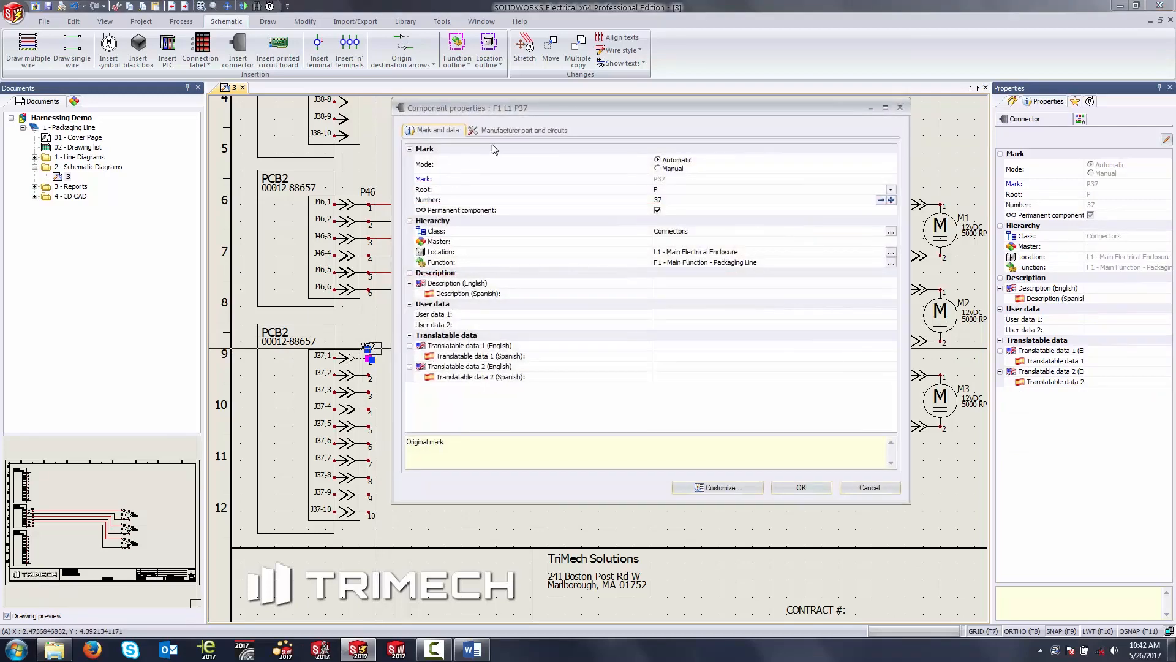
{"action": "left_click", "coordinate": [518, 129]}
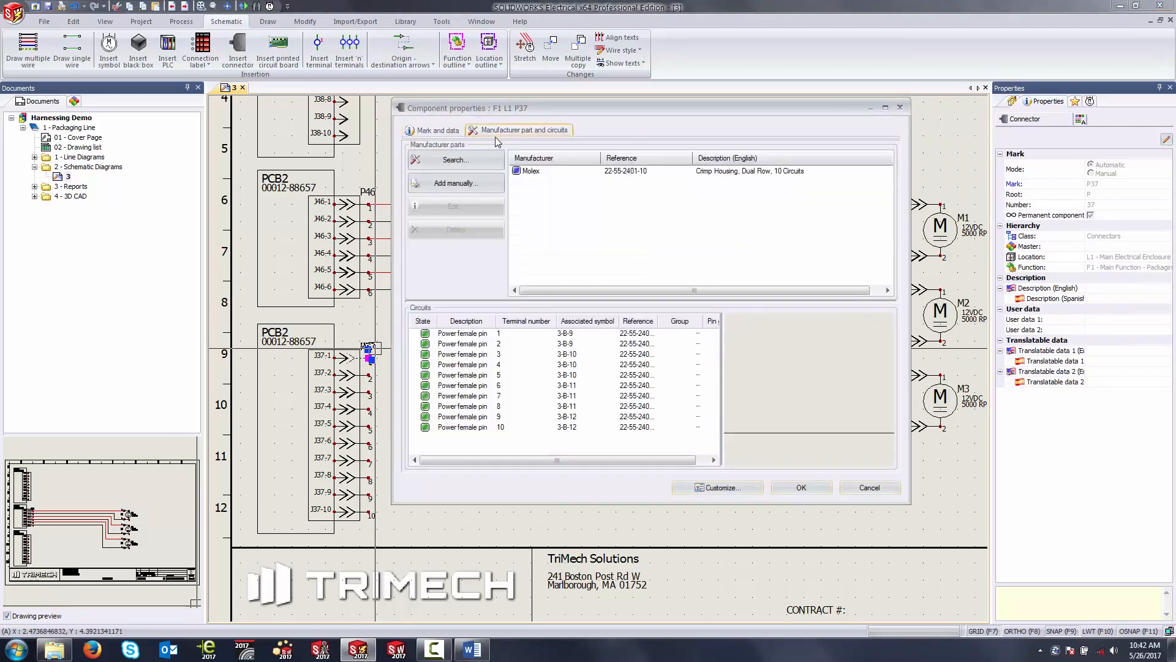
{"action": "left_click", "coordinate": [550, 172]}
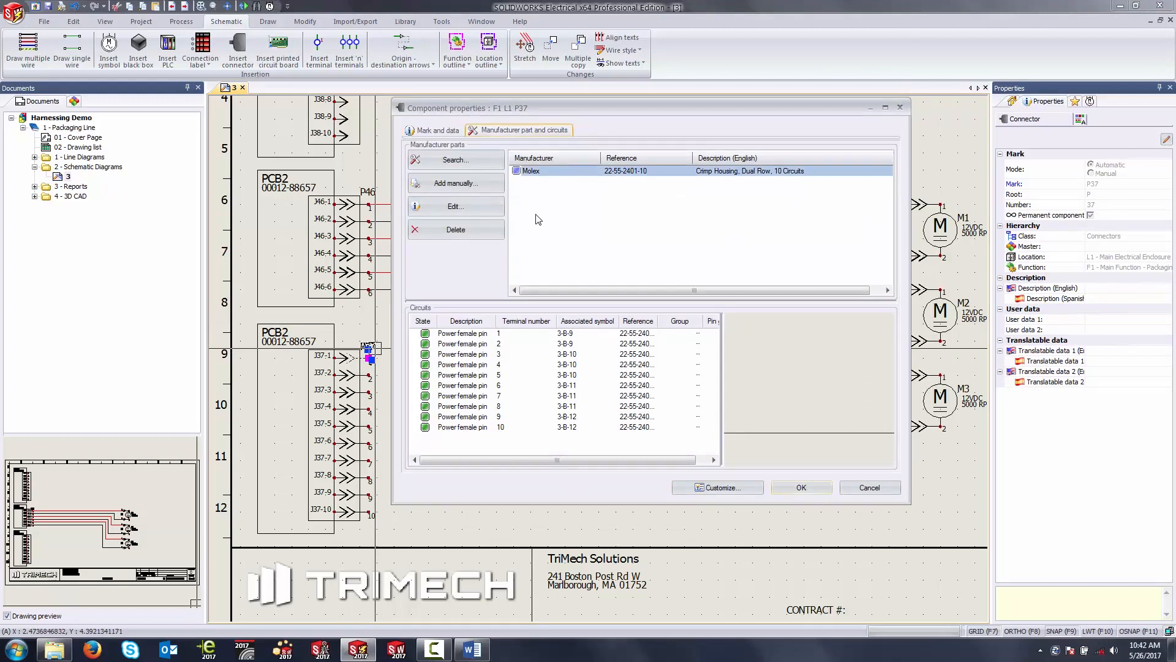
{"action": "left_click", "coordinate": [466, 163]}
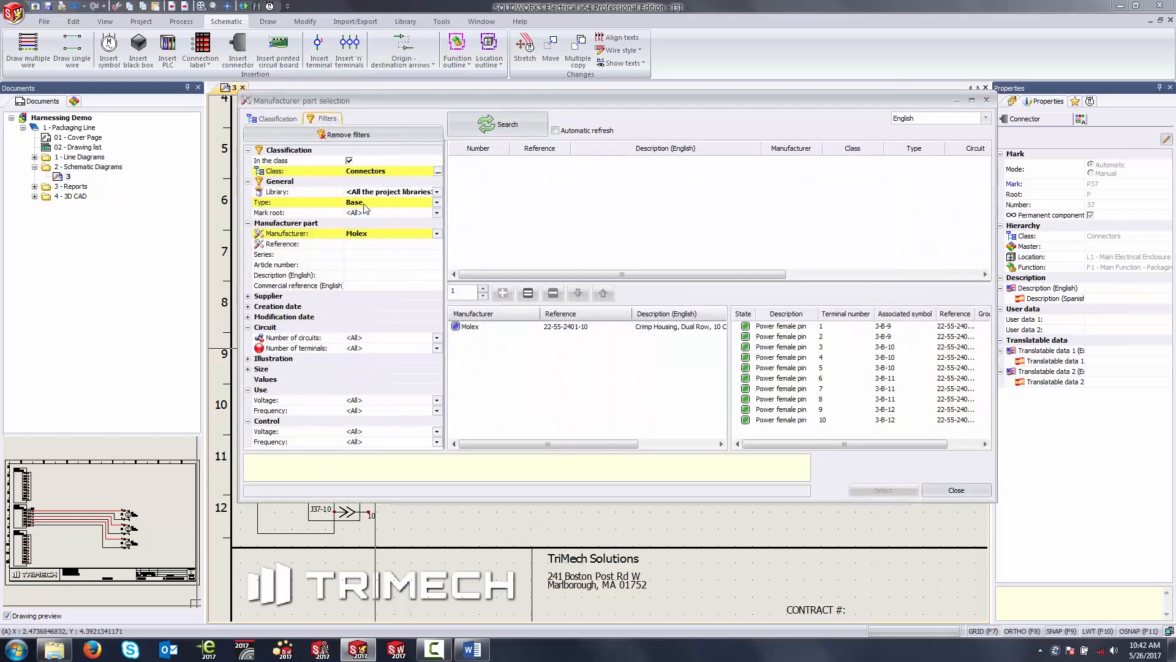
{"action": "left_click", "coordinate": [366, 203]}
{"action": "left_click", "coordinate": [362, 223]}
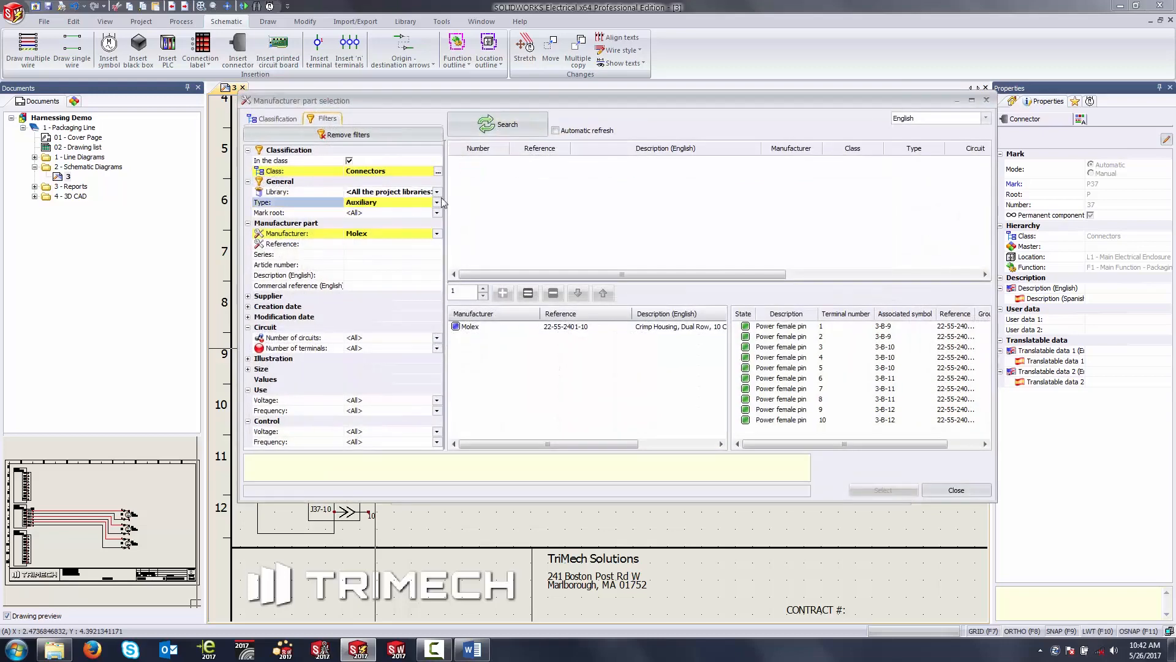
{"action": "left_click", "coordinate": [504, 126]}
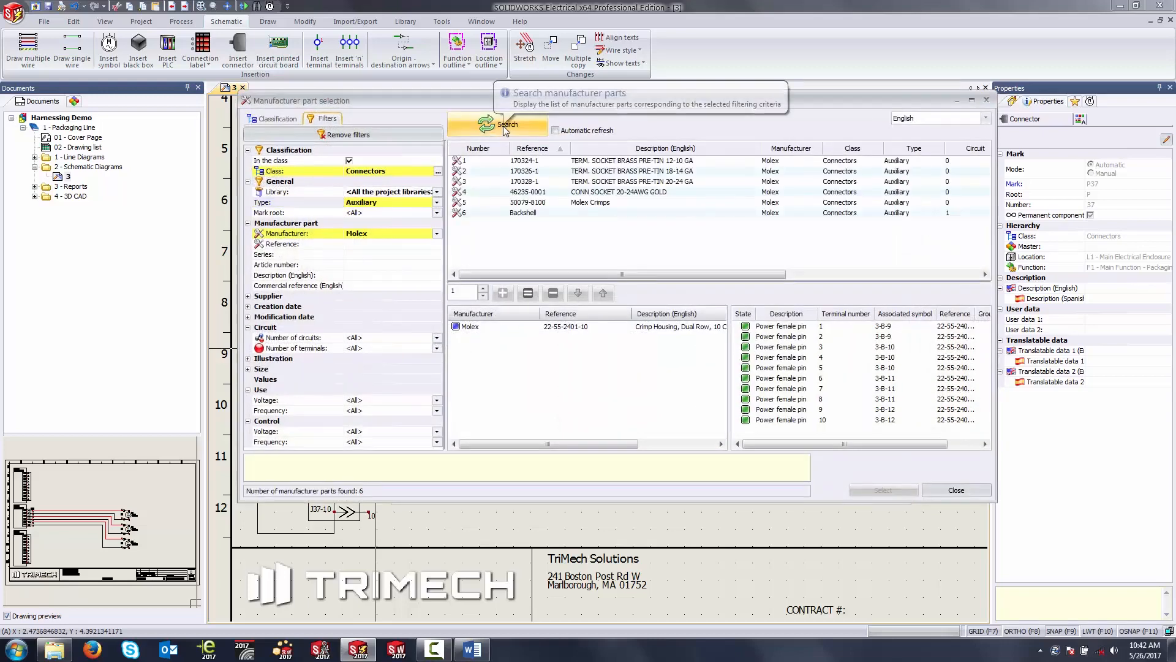
Step: Add six Molex 170324-1 socket terminals (12-10 GA) to connector P37 and save its component properties
{"action": "left_click", "coordinate": [627, 162]}
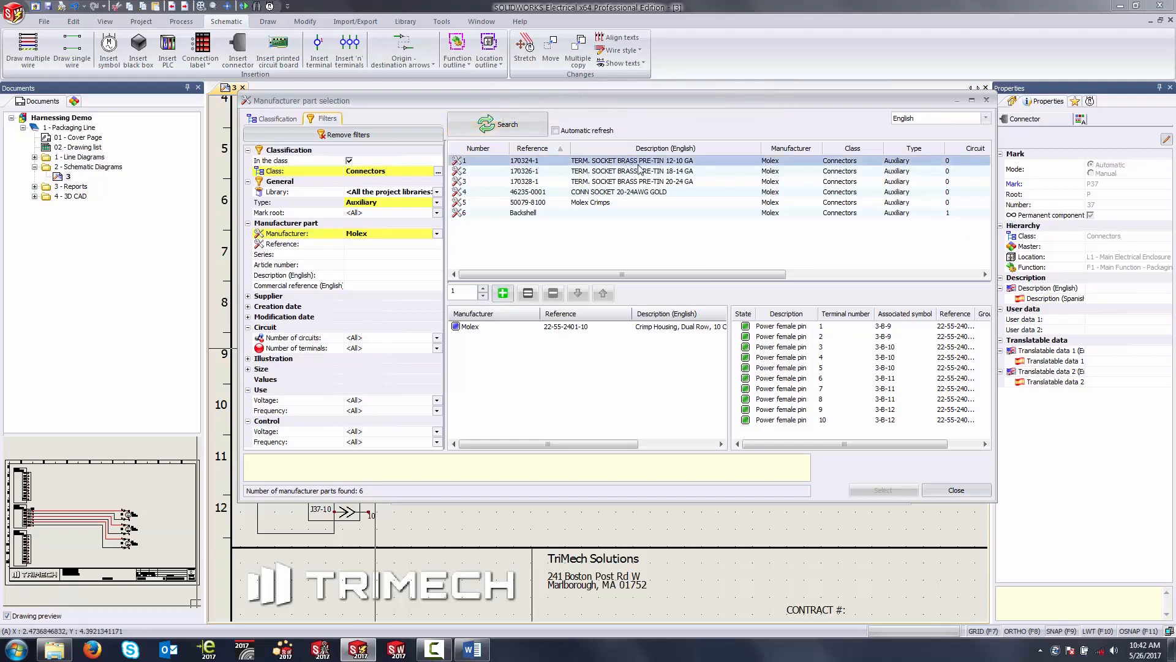
{"action": "left_click", "coordinate": [461, 292]}
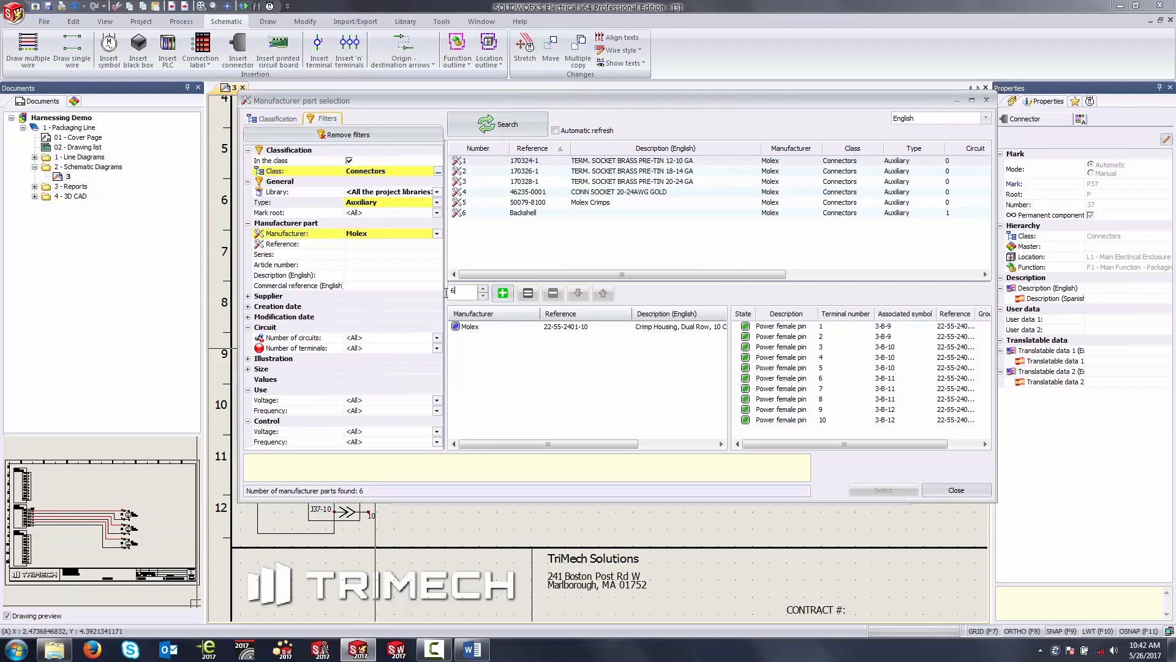
{"action": "left_click", "coordinate": [502, 293]}
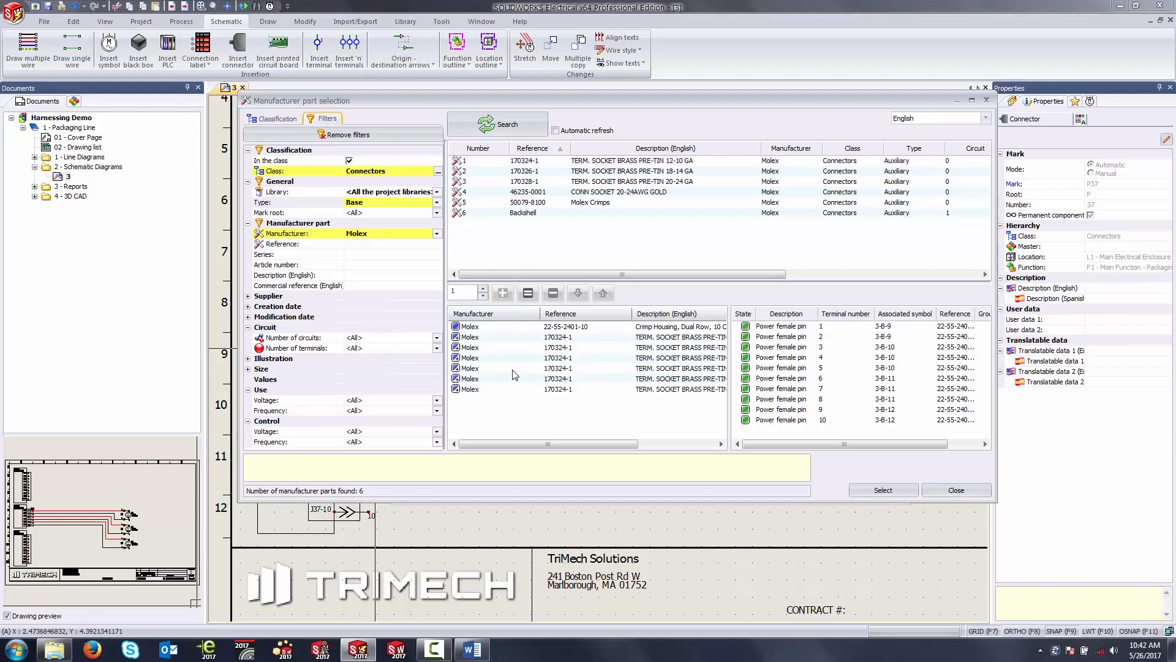
{"action": "left_click", "coordinate": [546, 212]}
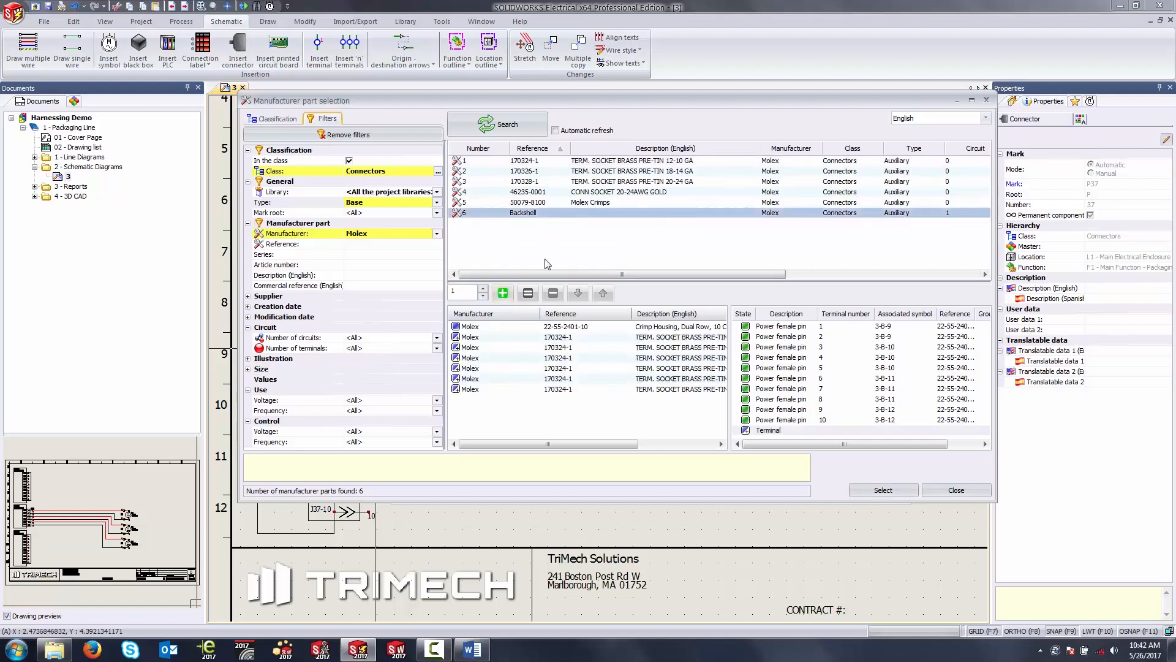
{"action": "left_click", "coordinate": [574, 205]}
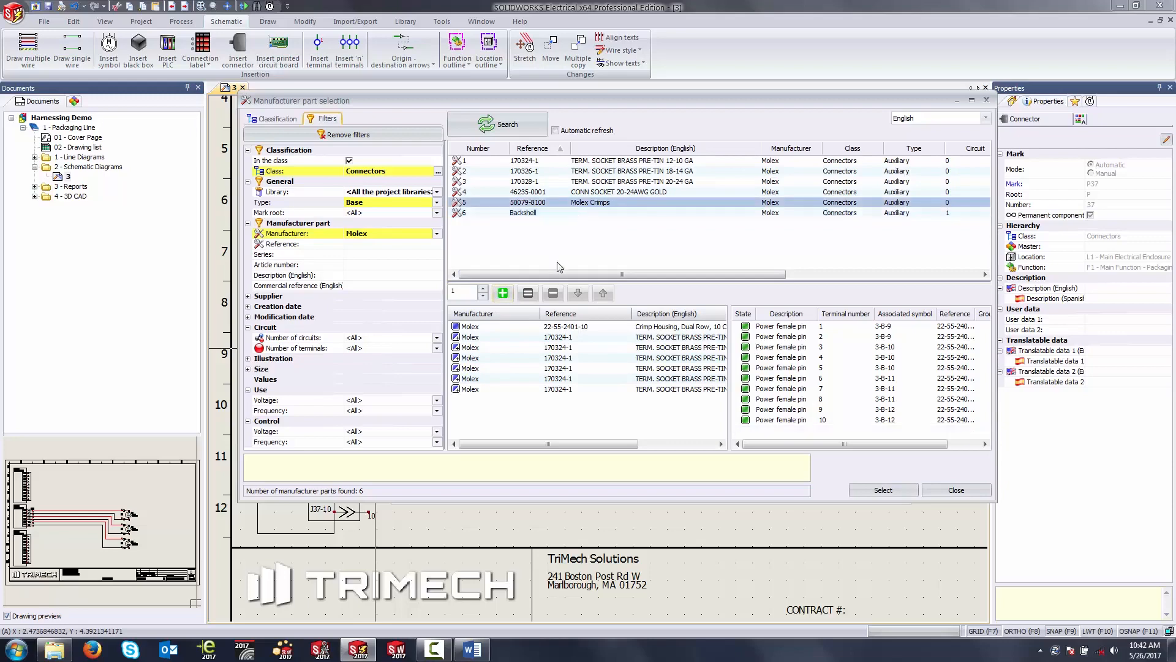
{"action": "left_click", "coordinate": [883, 490]}
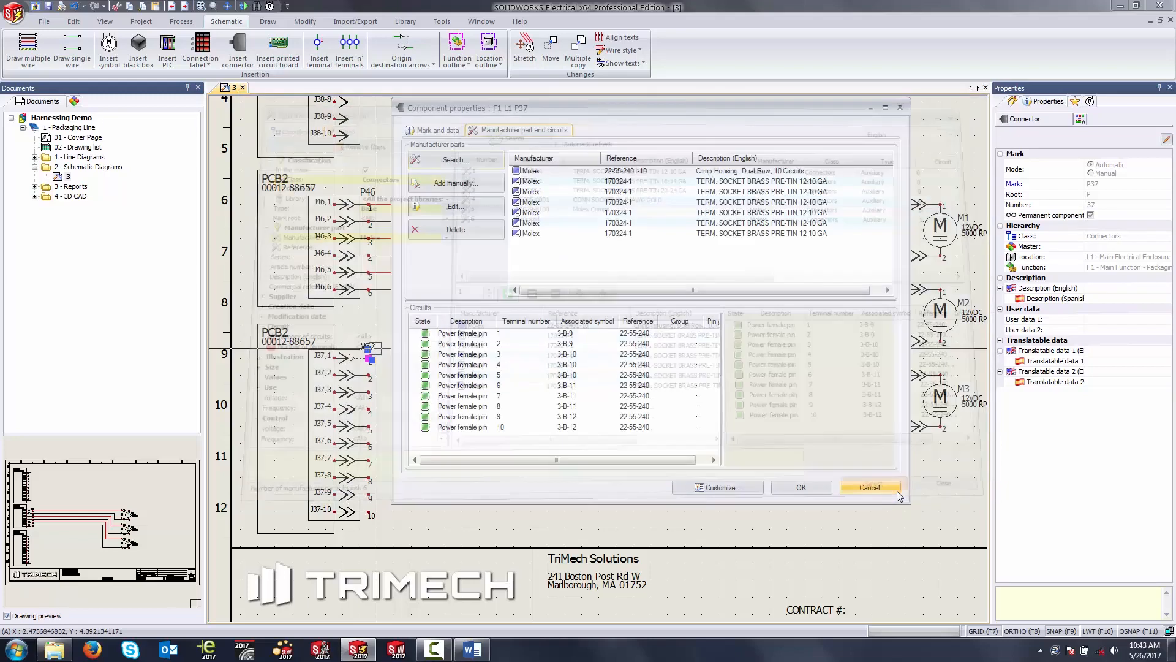
{"action": "left_click", "coordinate": [818, 488]}
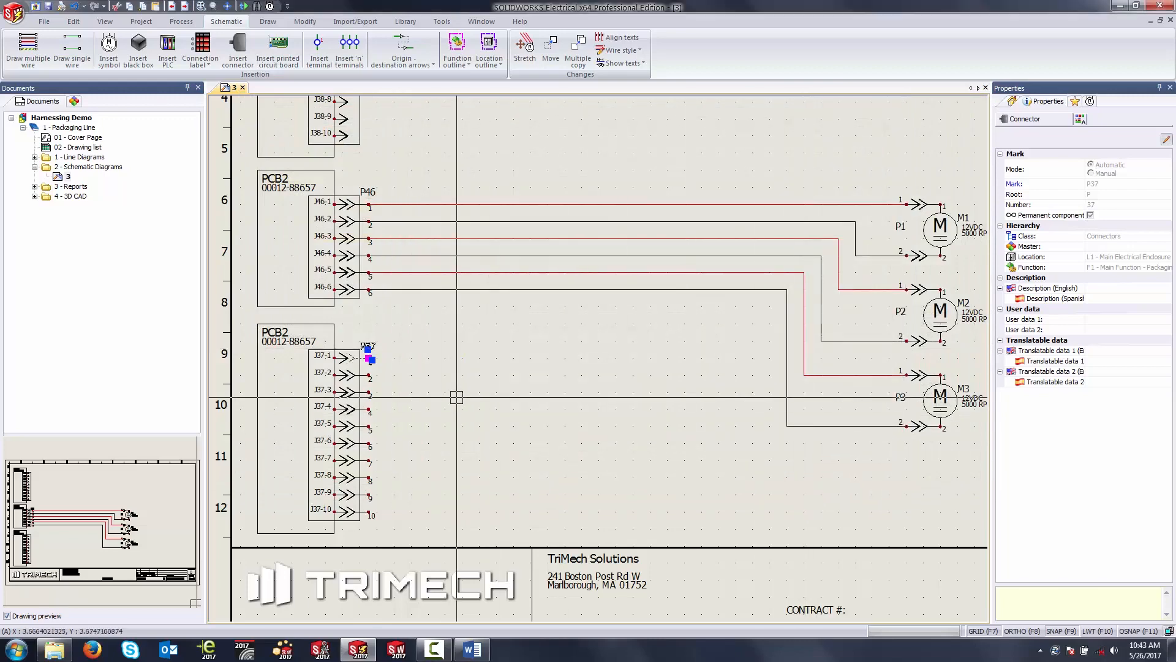
Step: Draw six single wires, spaced 0.25, from the existing lines of P46 pins 1 to 6 to pins 1 to 6 of P37
{"action": "middle_click_drag", "start_coordinate": [457, 393], "coordinate": [492, 353]}
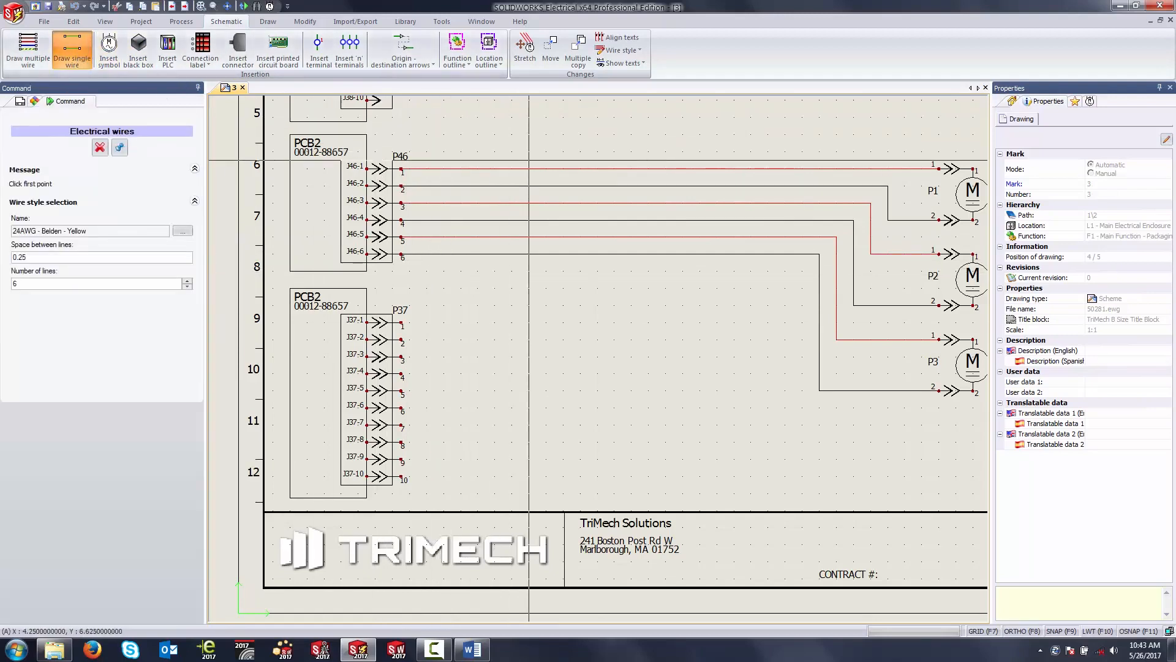
{"action": "left_click", "coordinate": [546, 168]}
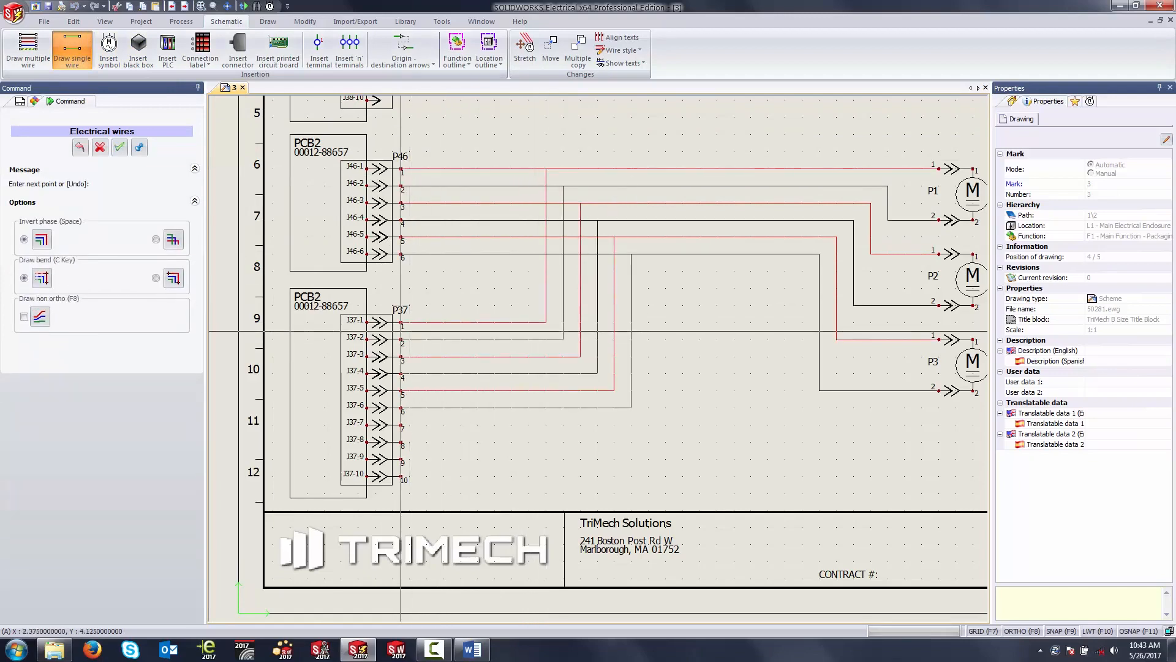
{"action": "left_click", "coordinate": [401, 330]}
{"action": "key", "text": "Escape"}
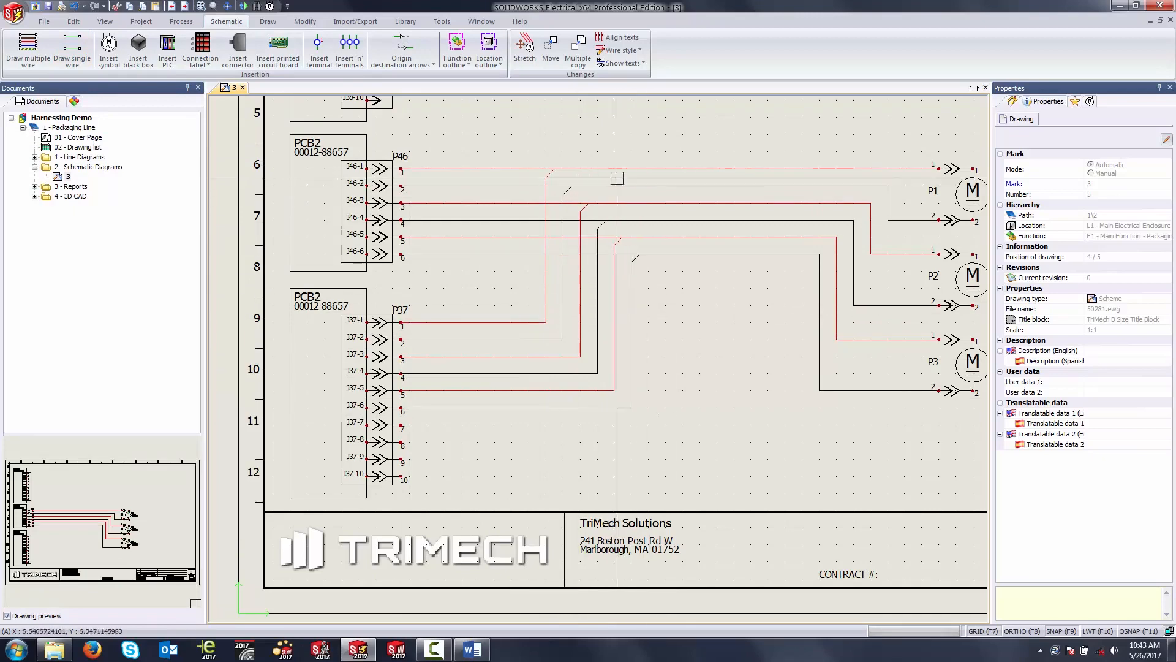
{"action": "scroll", "coordinate": [611, 178], "scroll_direction": "up", "scroll_amount": 4}
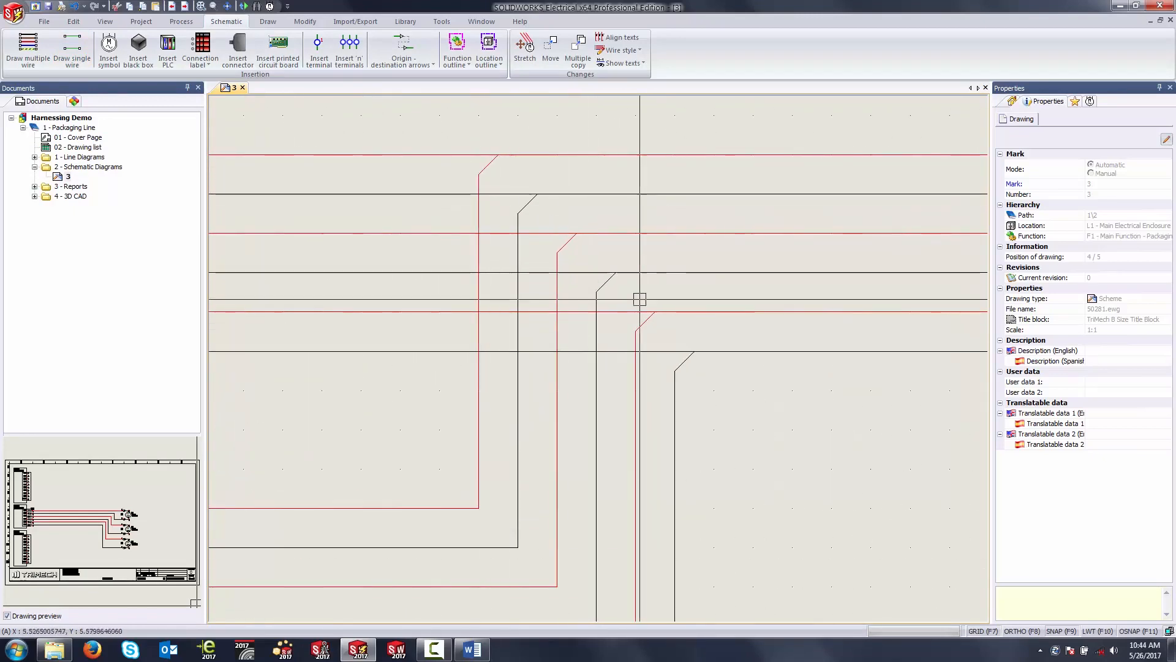
{"action": "left_click", "coordinate": [494, 158]}
{"action": "right_click", "coordinate": [494, 158]}
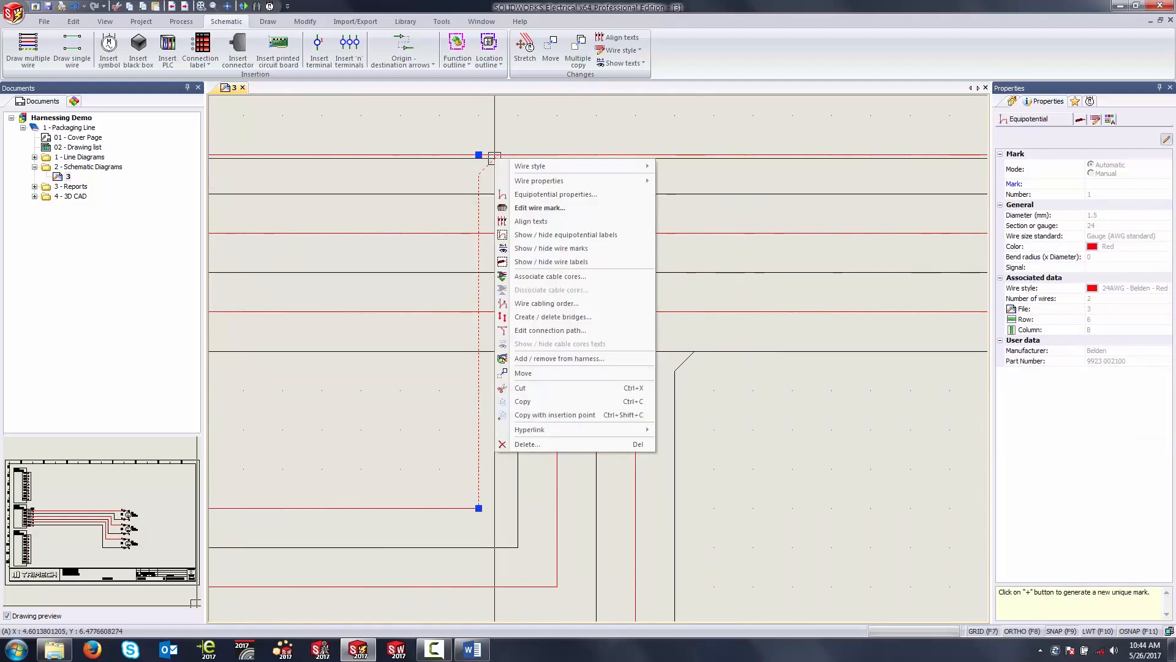
{"action": "key", "text": "Escape"}
{"action": "key", "text": "Escape"}
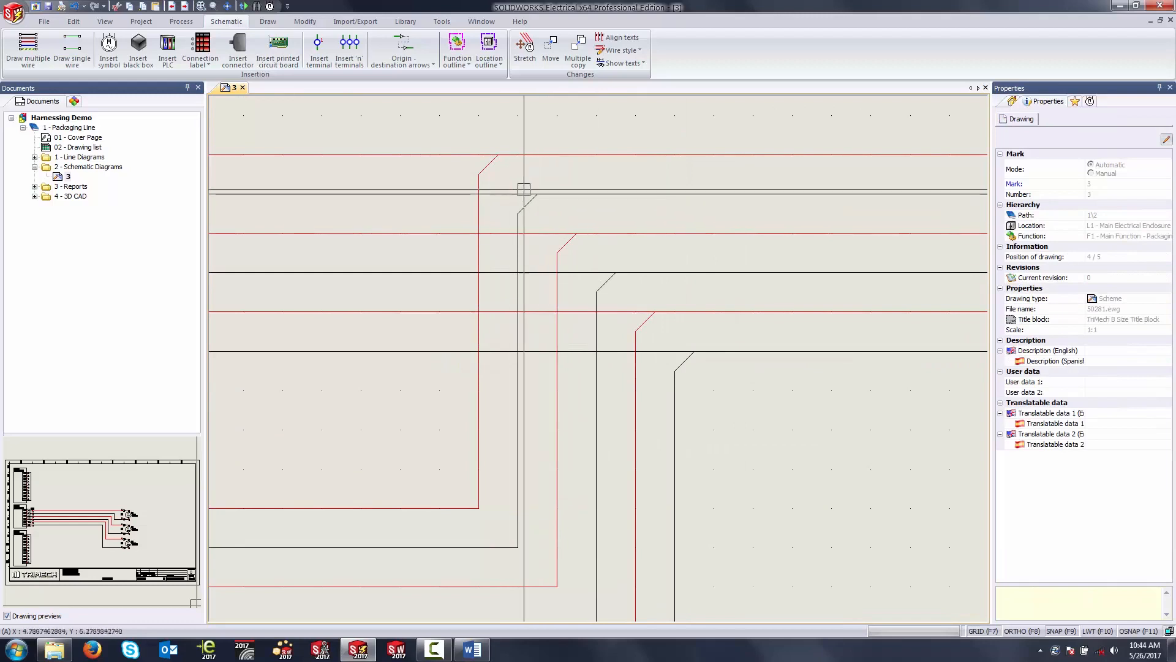
Step: Edit the connection path of the six vertical wires so their junction bends run toward P46 instead of the motors
{"action": "left_click", "coordinate": [488, 164]}
{"action": "left_click", "coordinate": [527, 202]}
{"action": "left_click", "coordinate": [567, 240]}
{"action": "left_click", "coordinate": [606, 280]}
{"action": "left_click", "coordinate": [643, 313]}
{"action": "left_click", "coordinate": [685, 350]}
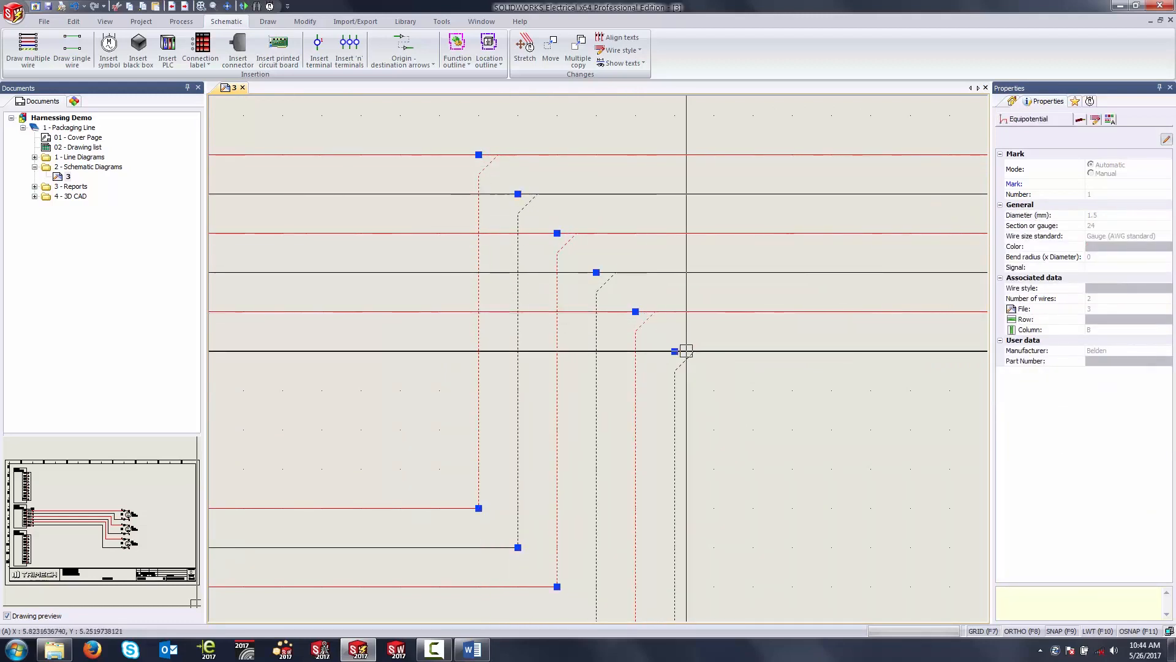
{"action": "right_click", "coordinate": [686, 351]}
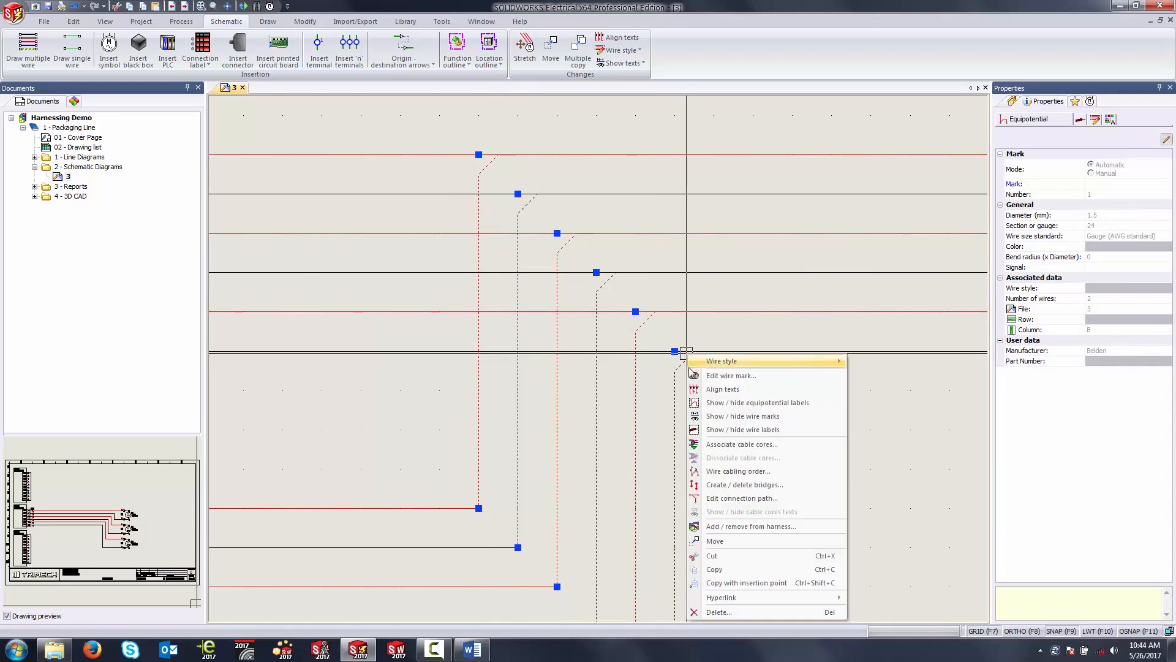
{"action": "left_click", "coordinate": [720, 498]}
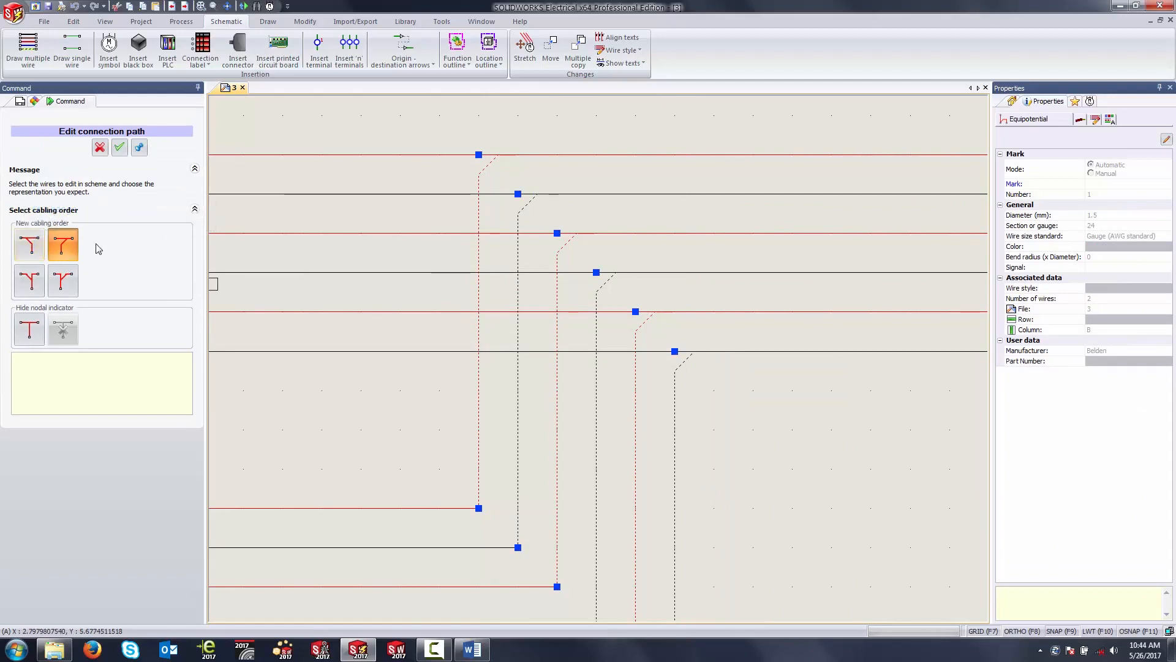
{"action": "left_click", "coordinate": [28, 244]}
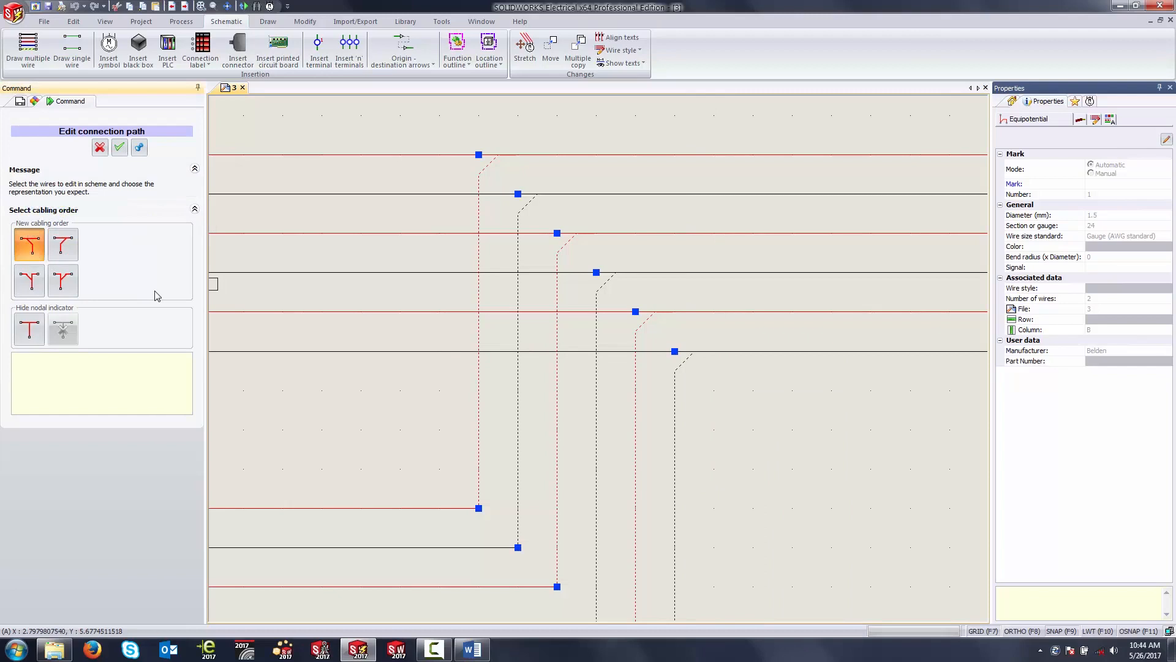
{"action": "left_click", "coordinate": [119, 147]}
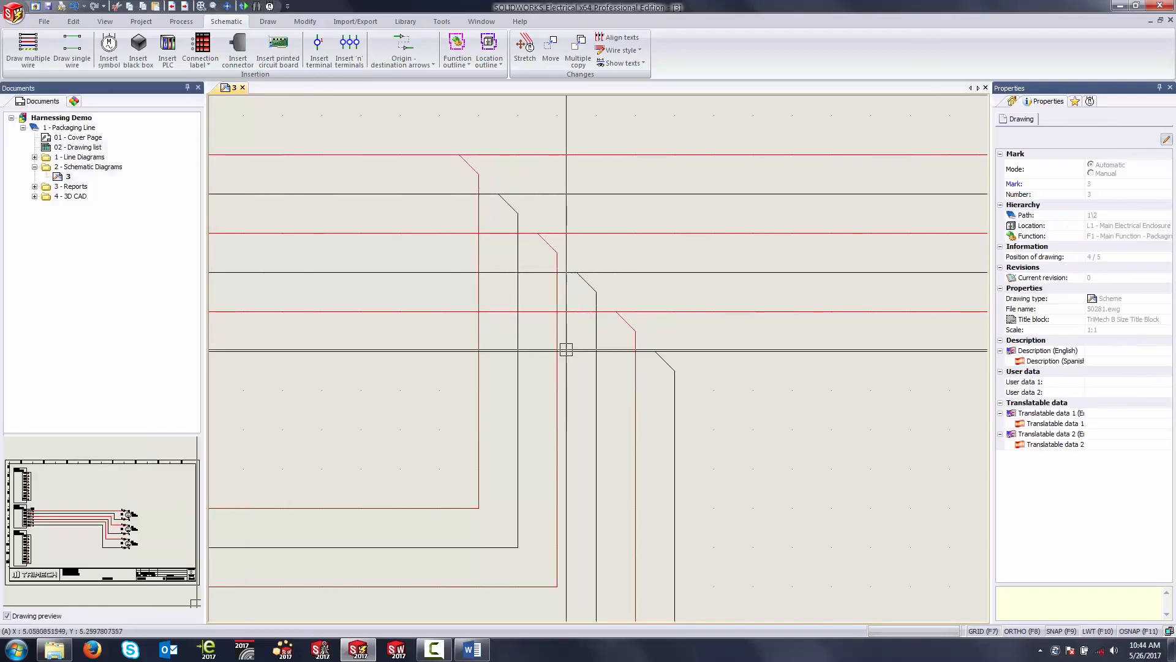
Step: Add connector P37 and its six wires to P46, selected together with the existing harness items, to harness H1
{"action": "scroll", "coordinate": [566, 316], "scroll_direction": "down", "scroll_amount": 5}
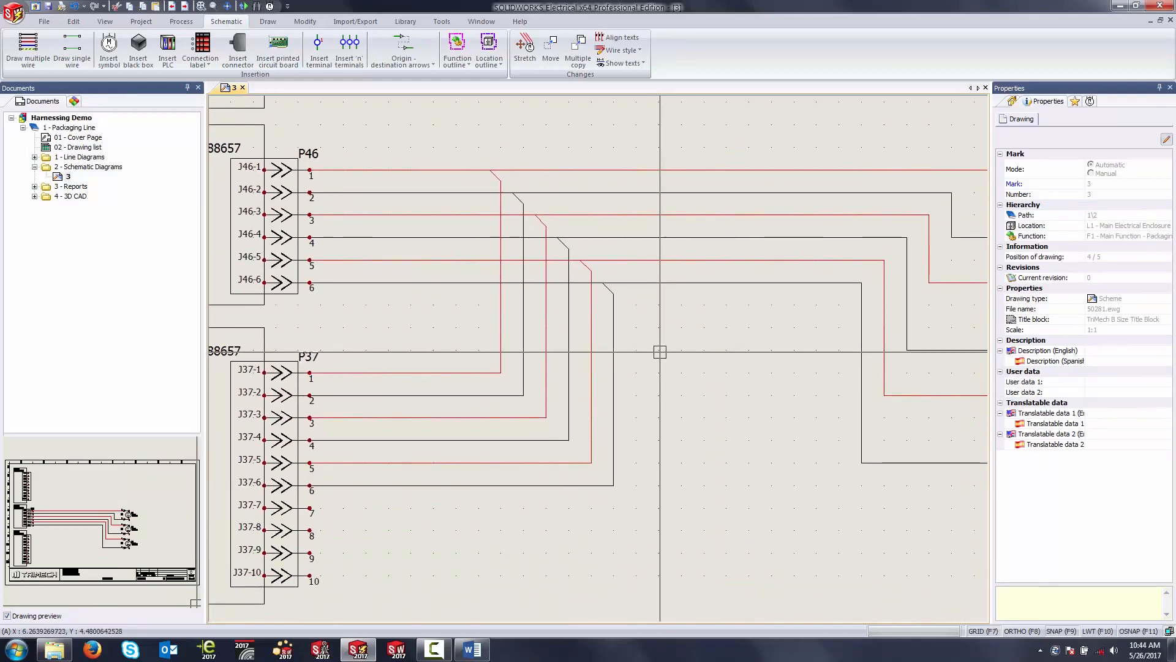
{"action": "scroll", "coordinate": [661, 352], "scroll_direction": "down", "scroll_amount": 3}
{"action": "scroll", "coordinate": [637, 362], "scroll_direction": "up", "scroll_amount": 1}
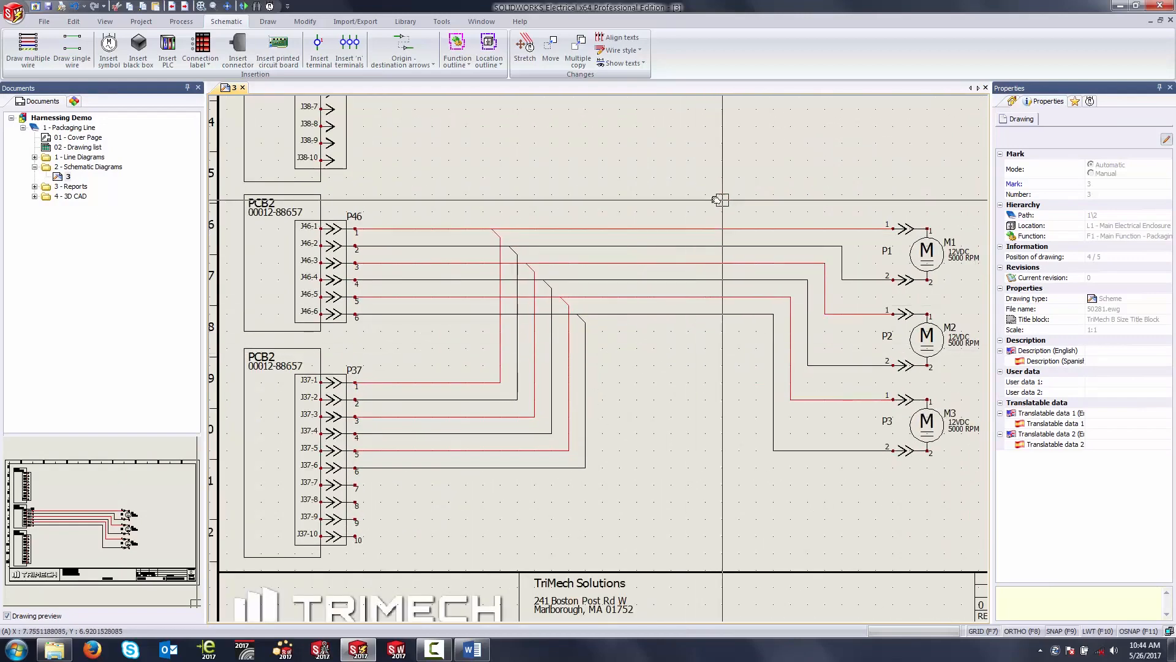
{"action": "scroll", "coordinate": [831, 364], "scroll_direction": "up", "scroll_amount": 1}
{"action": "left_click_drag", "start_coordinate": [865, 145], "coordinate": [331, 558]}
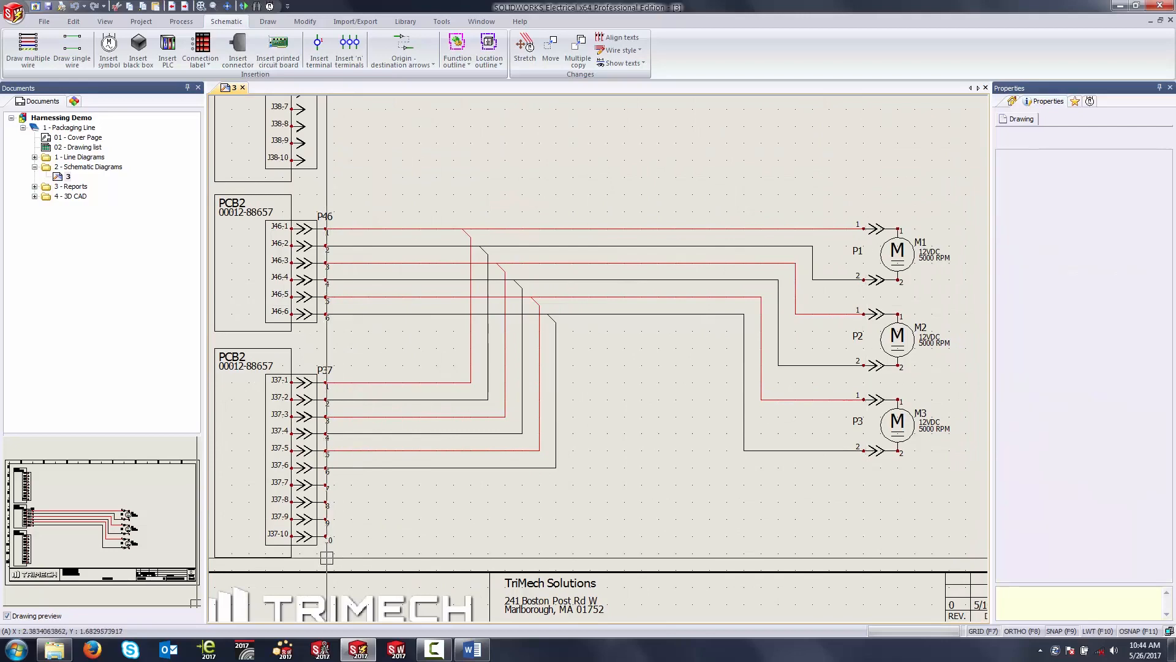
{"action": "right_click", "coordinate": [571, 229]}
{"action": "left_click", "coordinate": [603, 250]}
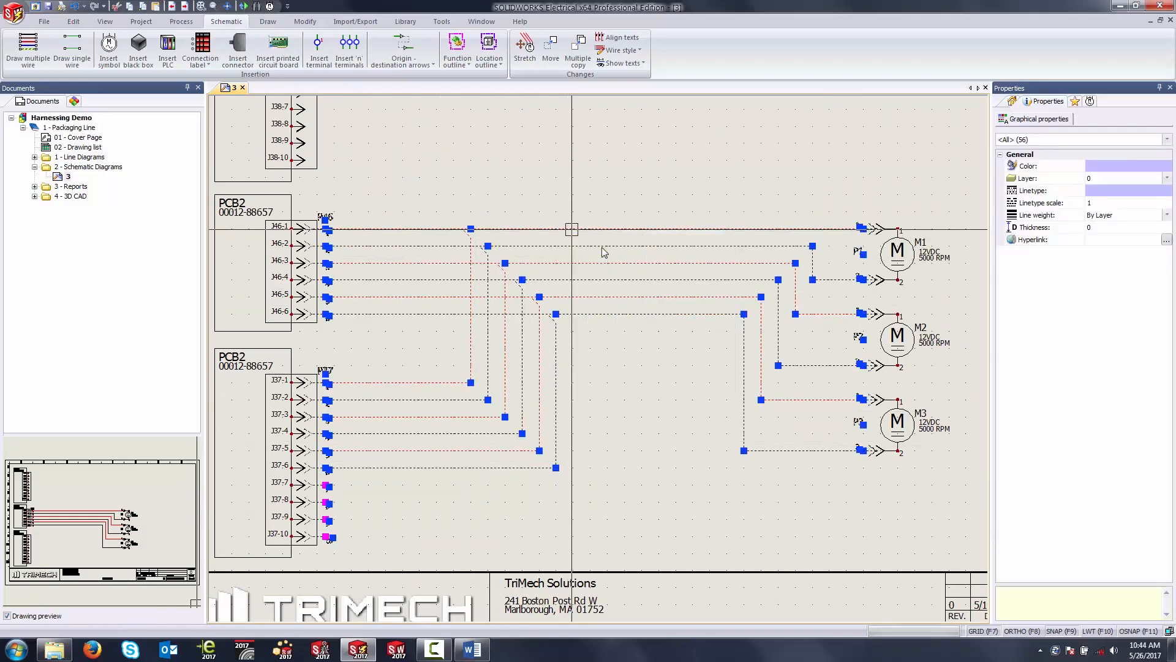
{"action": "left_click_drag", "start_coordinate": [187, 330], "coordinate": [182, 303]}
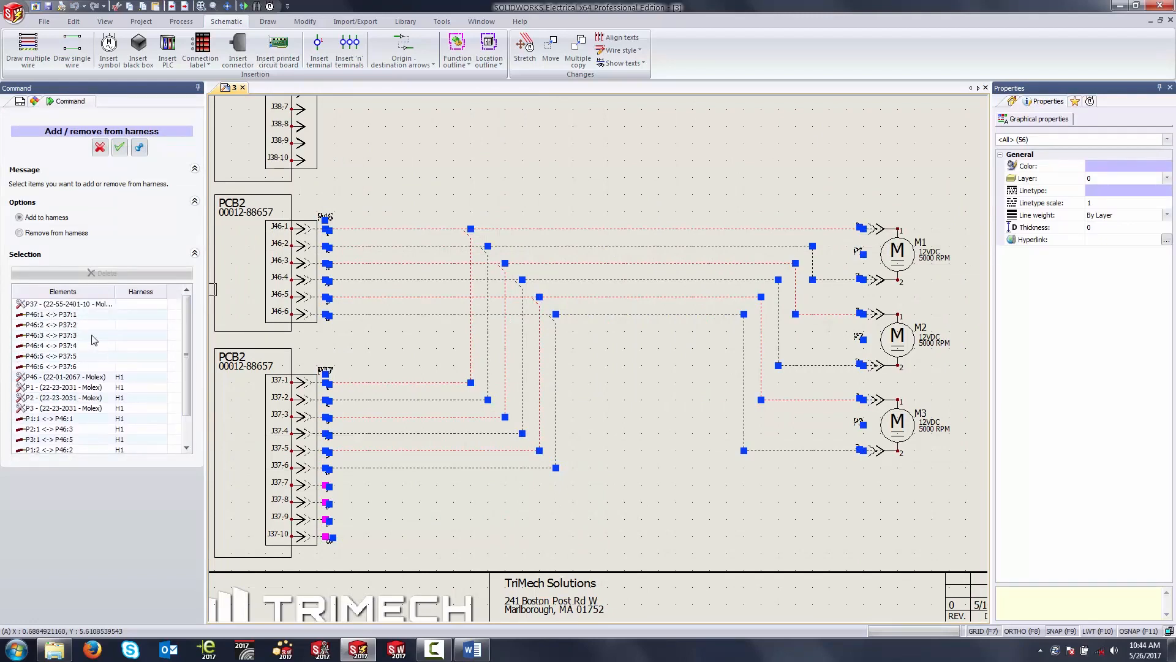
{"action": "left_click", "coordinate": [120, 147]}
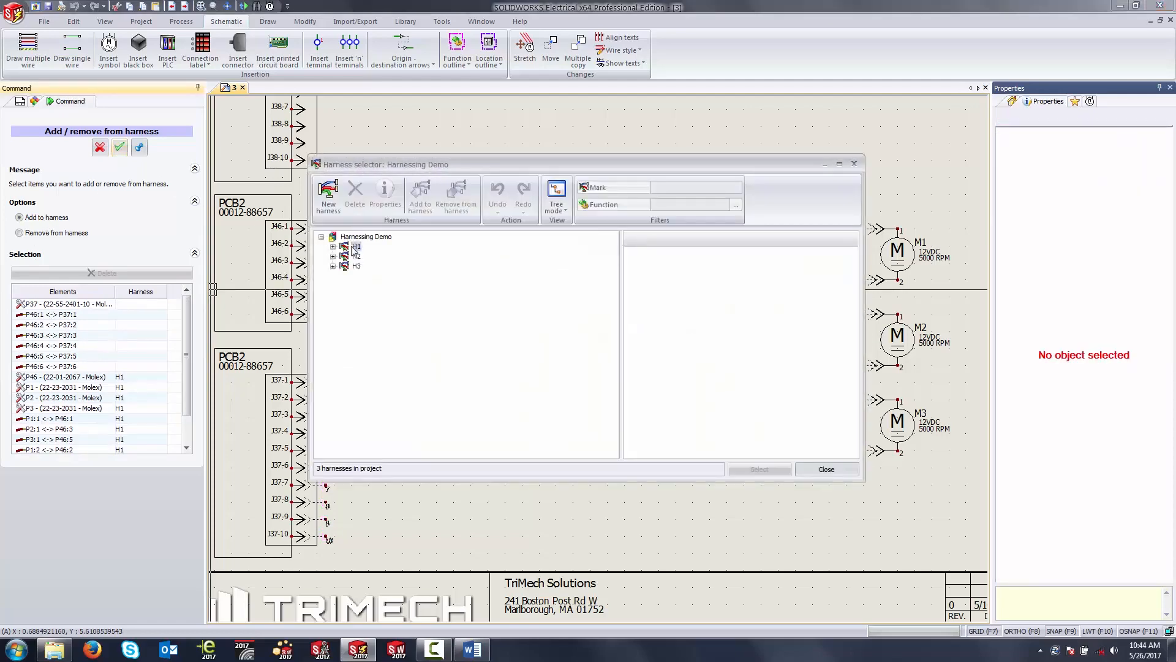
{"action": "left_click", "coordinate": [355, 247]}
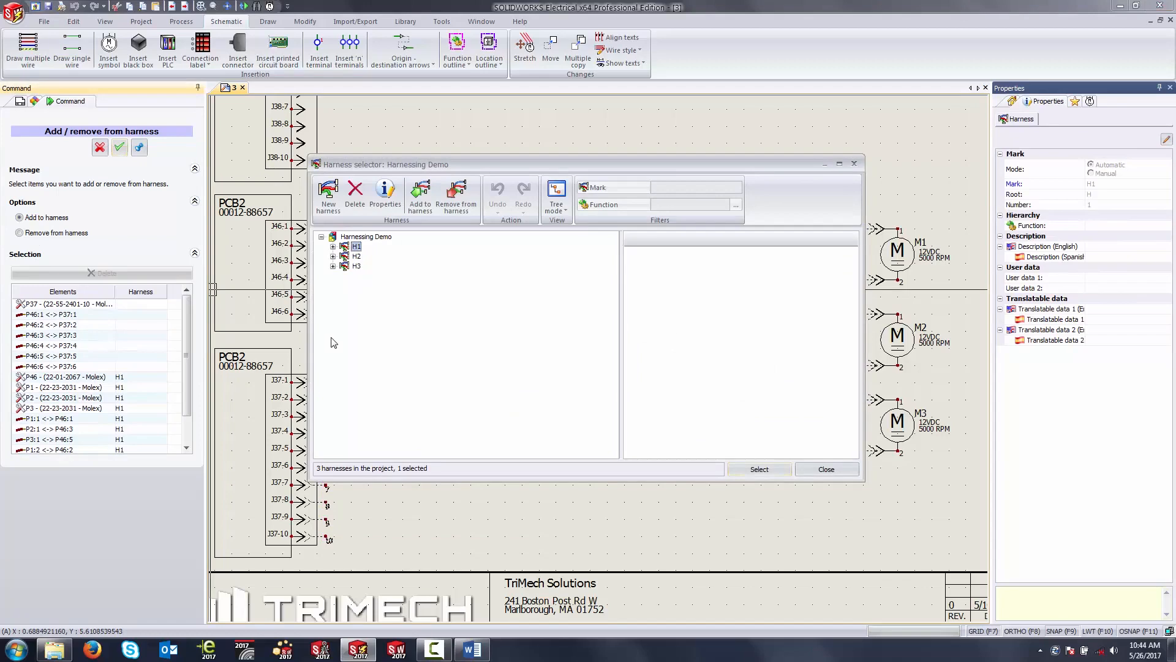
{"action": "left_click", "coordinate": [335, 246]}
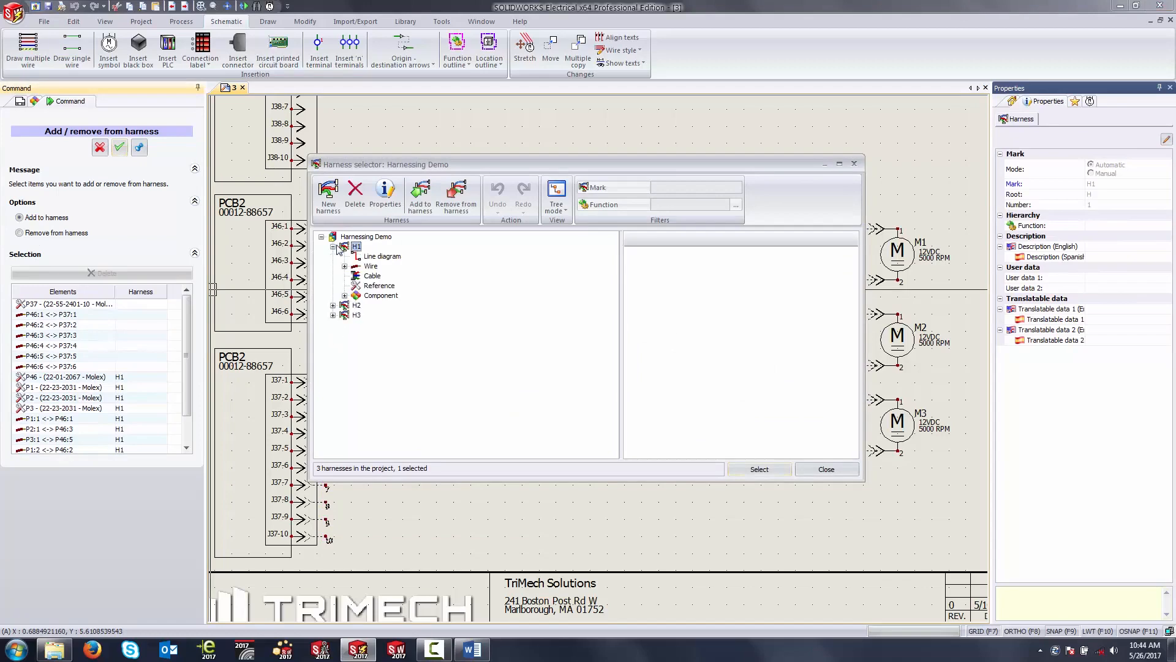
{"action": "left_click", "coordinate": [758, 468]}
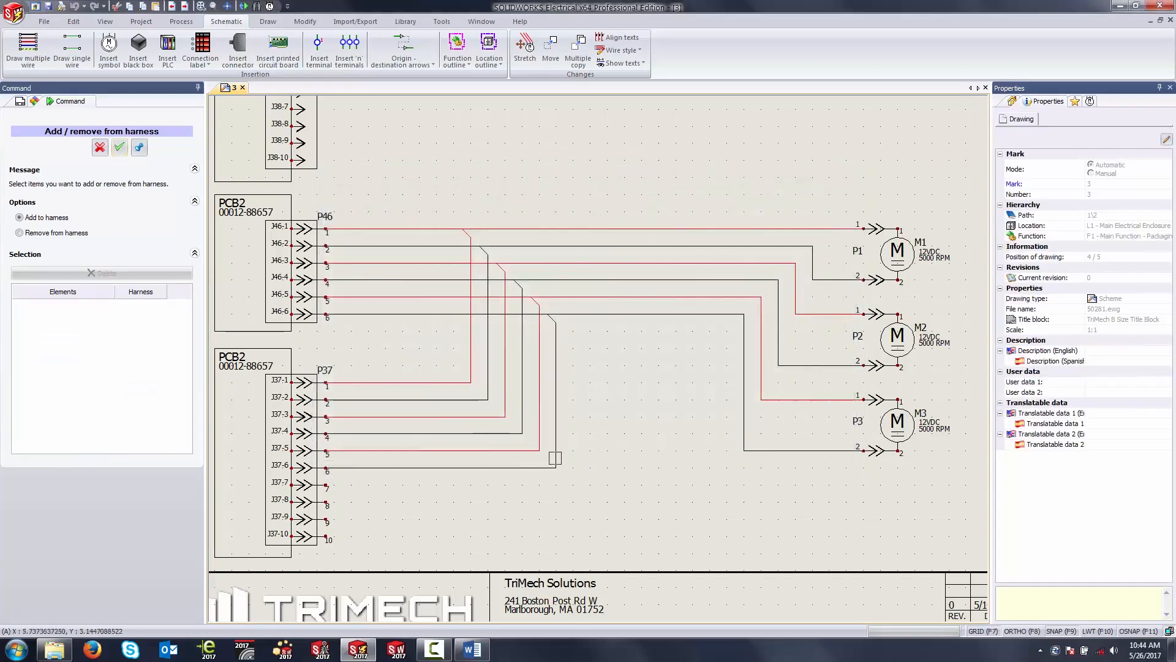
{"action": "left_click", "coordinate": [100, 147]}
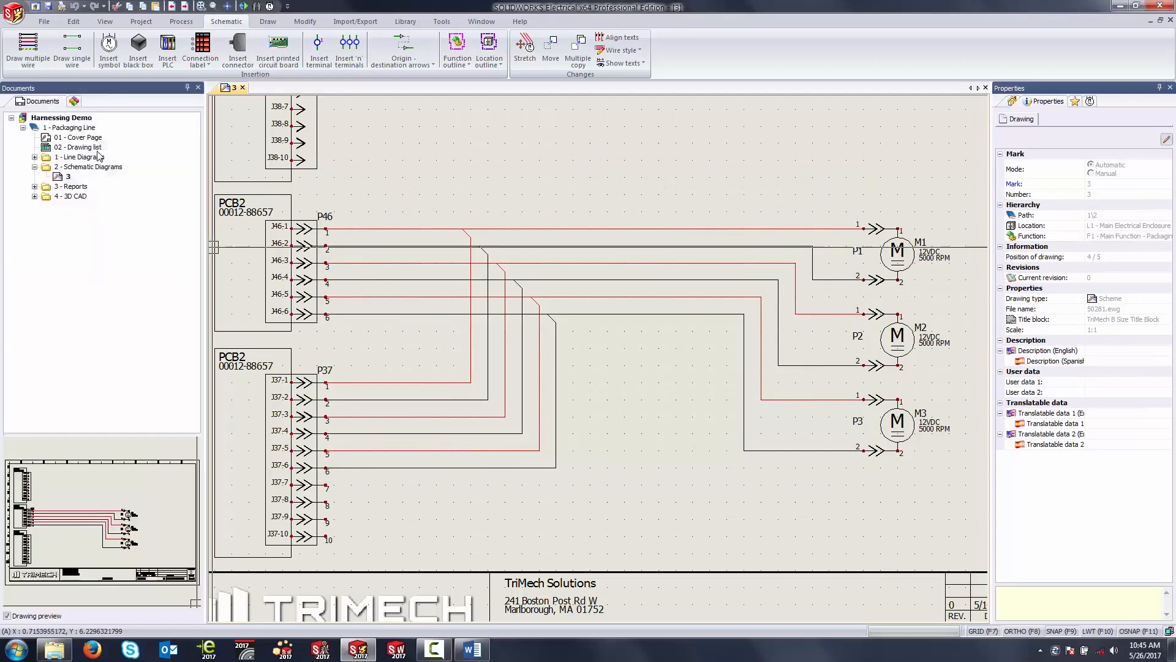
Step: Open the project's harness manager and examine the wires and components assigned to harness H1
{"action": "left_click", "coordinate": [144, 23]}
{"action": "left_click", "coordinate": [415, 48]}
{"action": "left_click", "coordinate": [333, 246]}
{"action": "left_click", "coordinate": [345, 266]}
{"action": "left_click", "coordinate": [345, 413]}
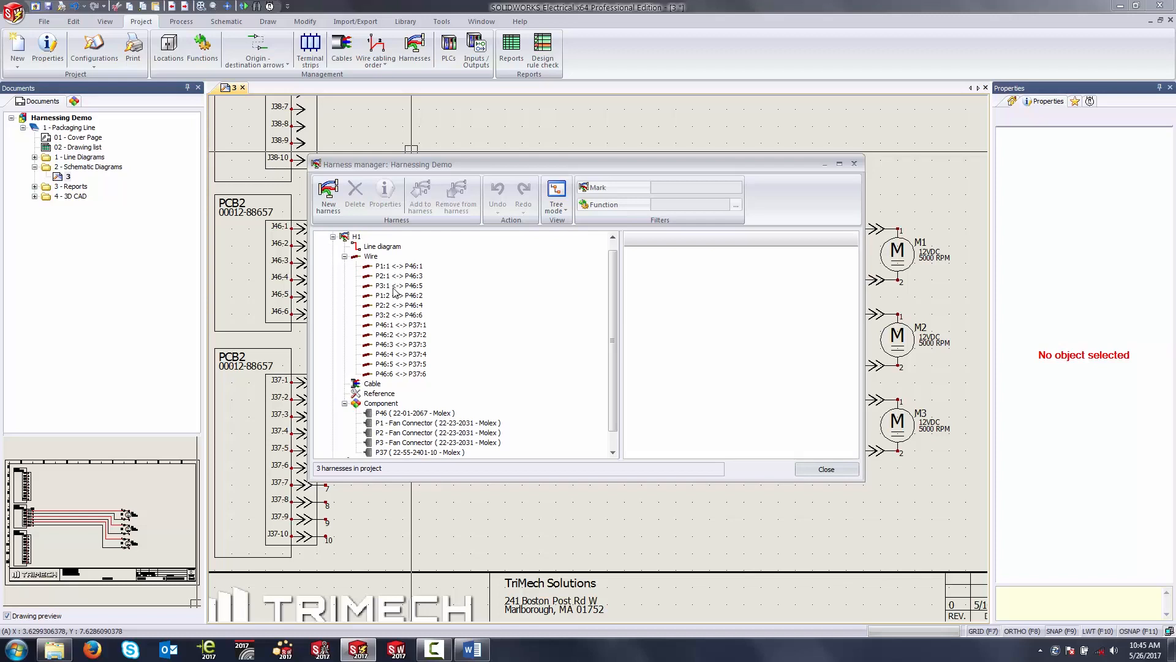
{"action": "left_click", "coordinate": [333, 237]}
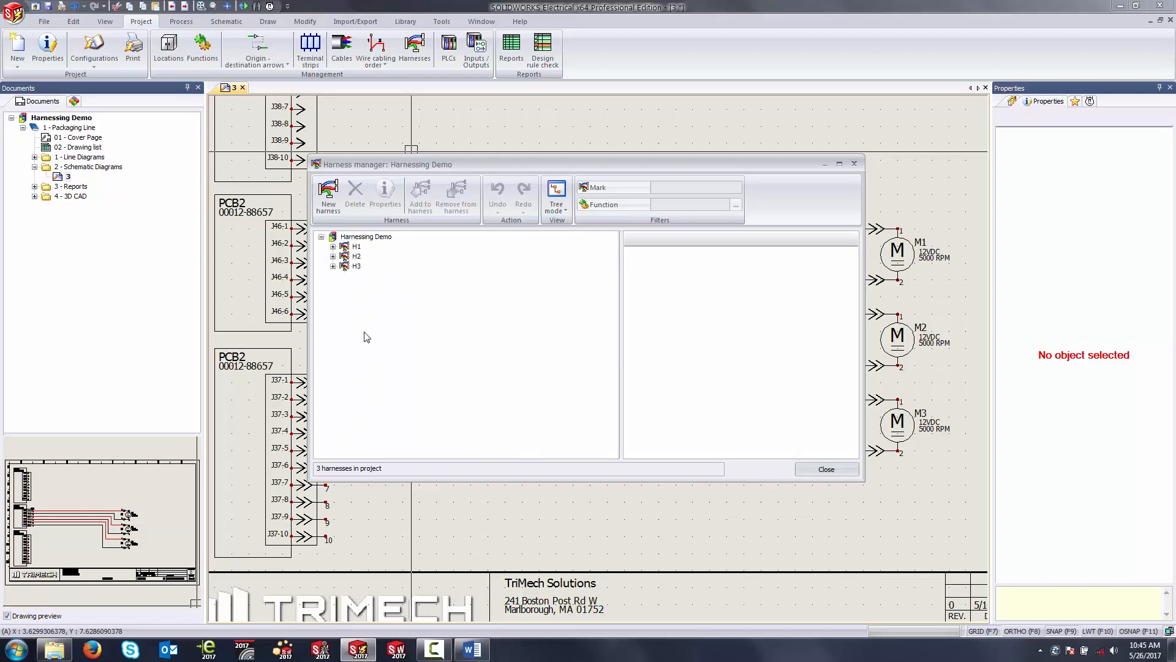
{"action": "left_click", "coordinate": [825, 469]}
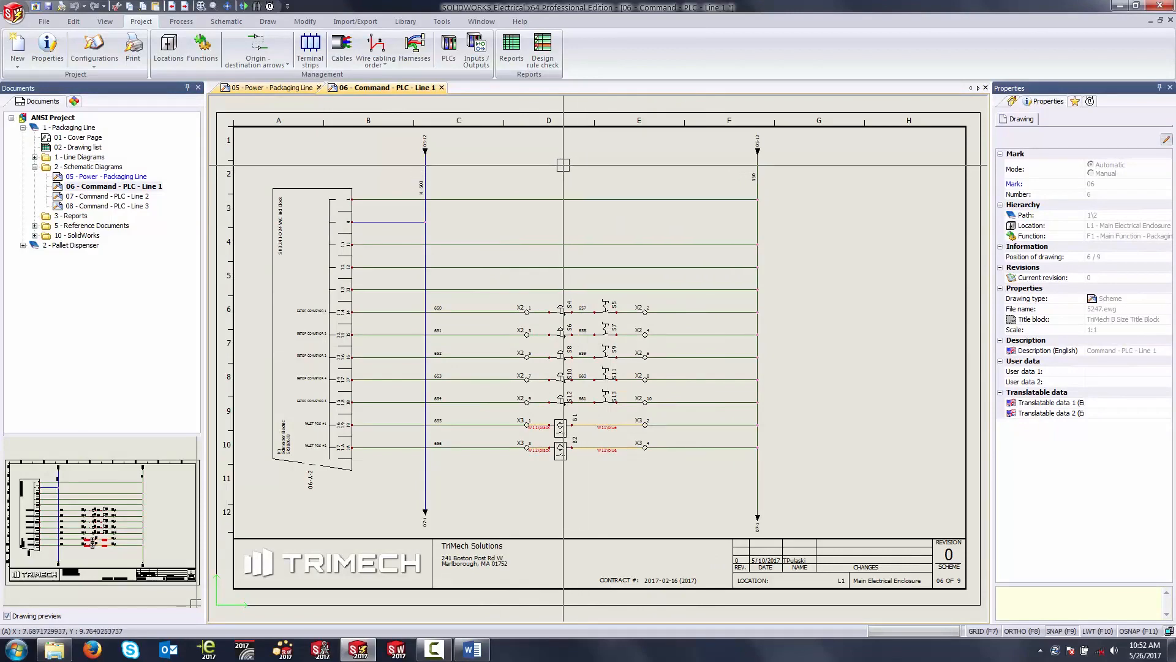
Step: Open the ANSI Project's report manager and view the PLC Inputs / Outputs, cable tags and manufacturer-grouped Bill Of Materials reports
{"action": "left_click", "coordinate": [509, 49]}
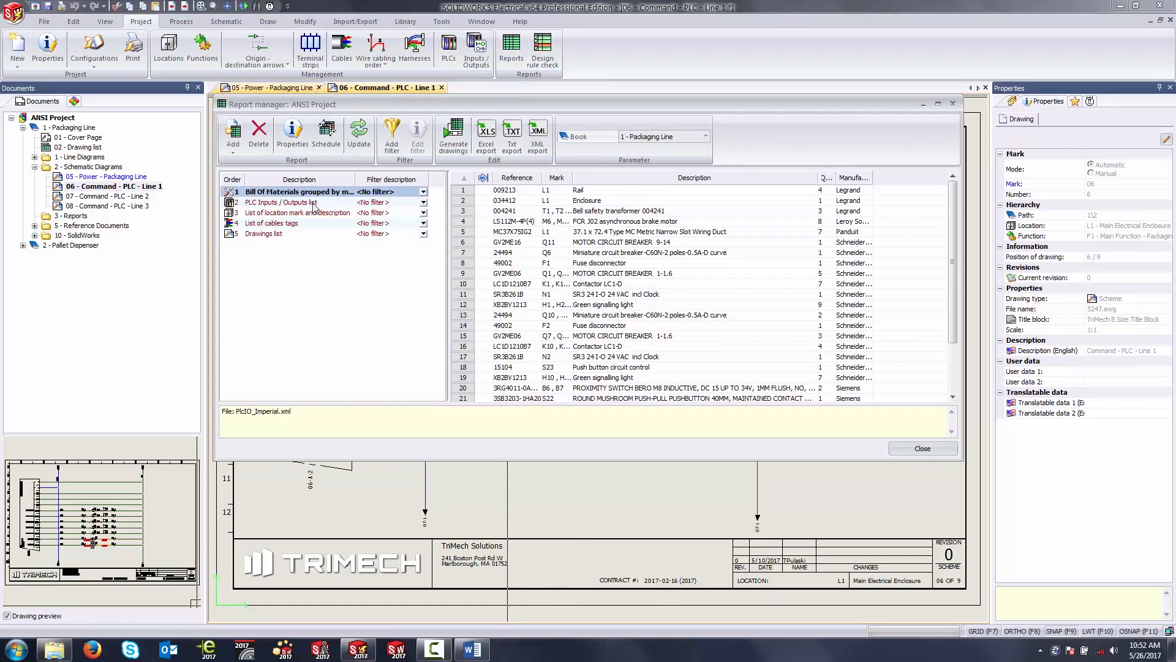
{"action": "left_click", "coordinate": [313, 204]}
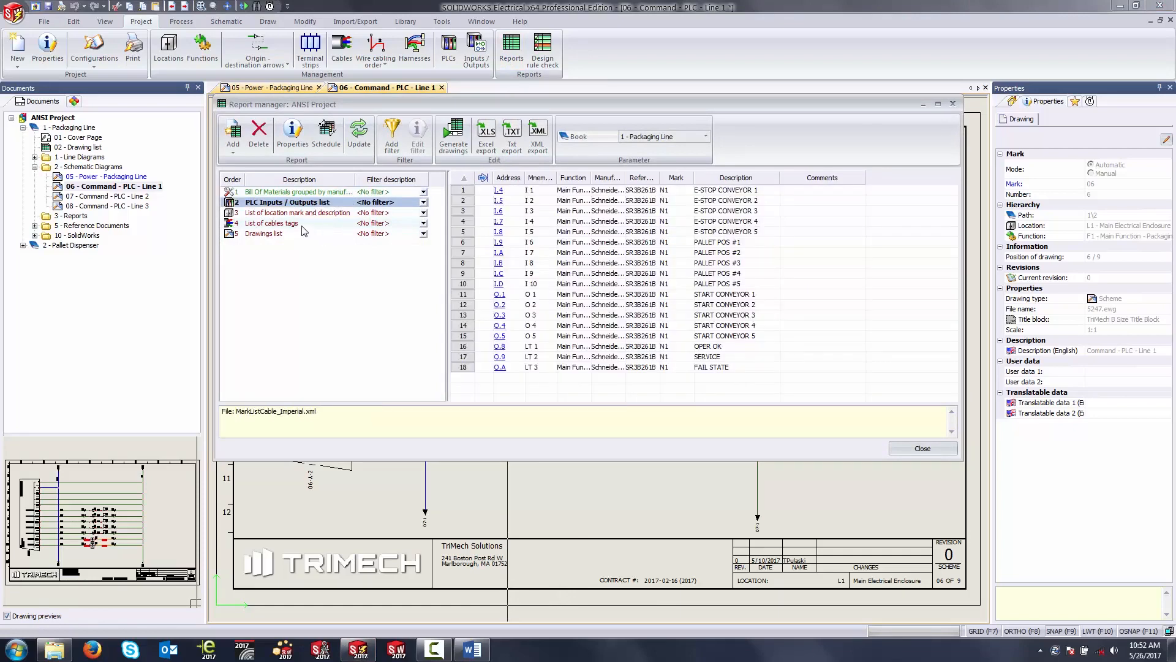
{"action": "left_click", "coordinate": [303, 227]}
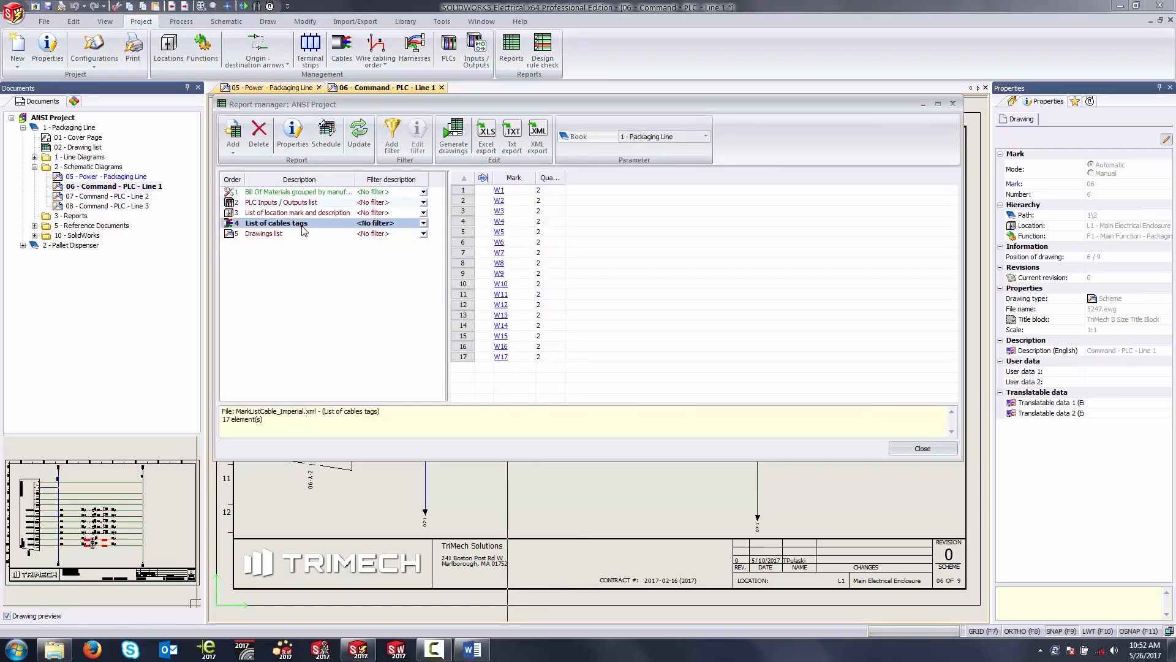
{"action": "left_click", "coordinate": [321, 192]}
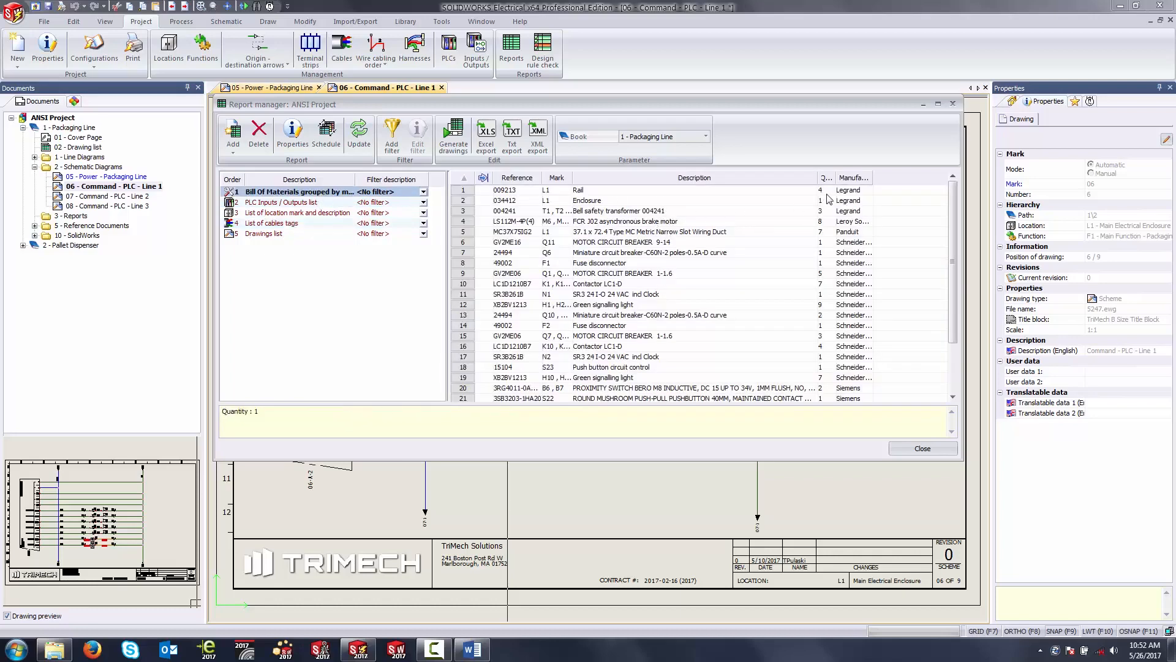
Step: Widen the Quantity, Reference, Mark and Manufacturer columns of the Bill Of Materials report, and briefly view the PLC Inputs / Outputs list
{"action": "left_click_drag", "start_coordinate": [833, 177], "coordinate": [856, 178]}
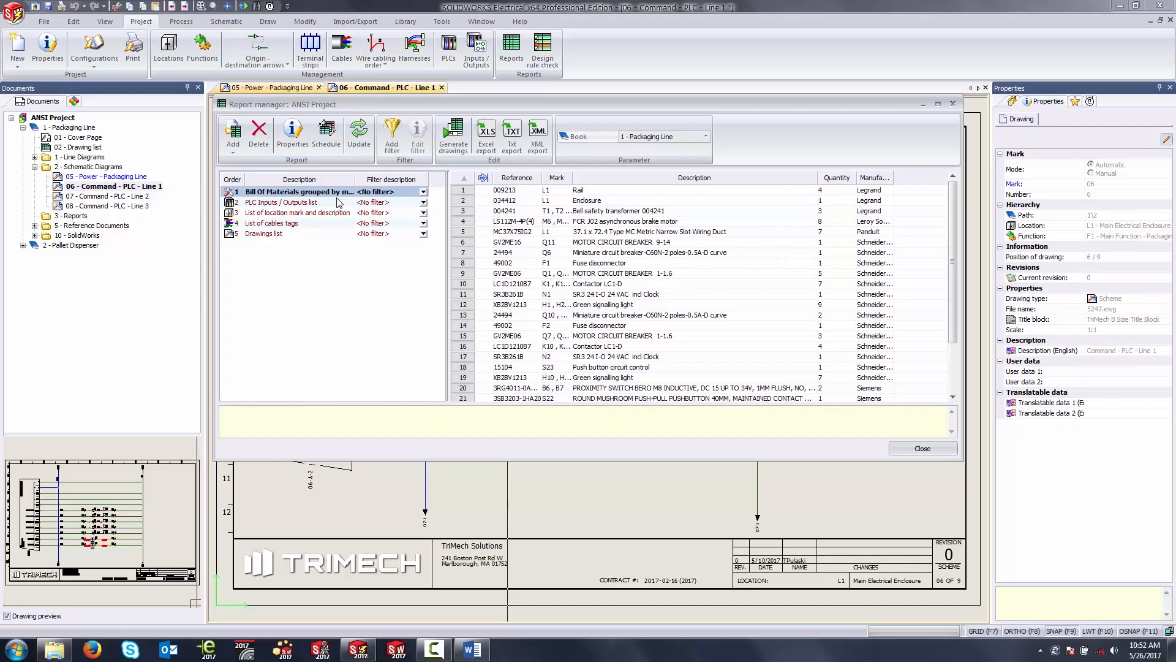
{"action": "left_click_drag", "start_coordinate": [544, 180], "coordinate": [552, 180]}
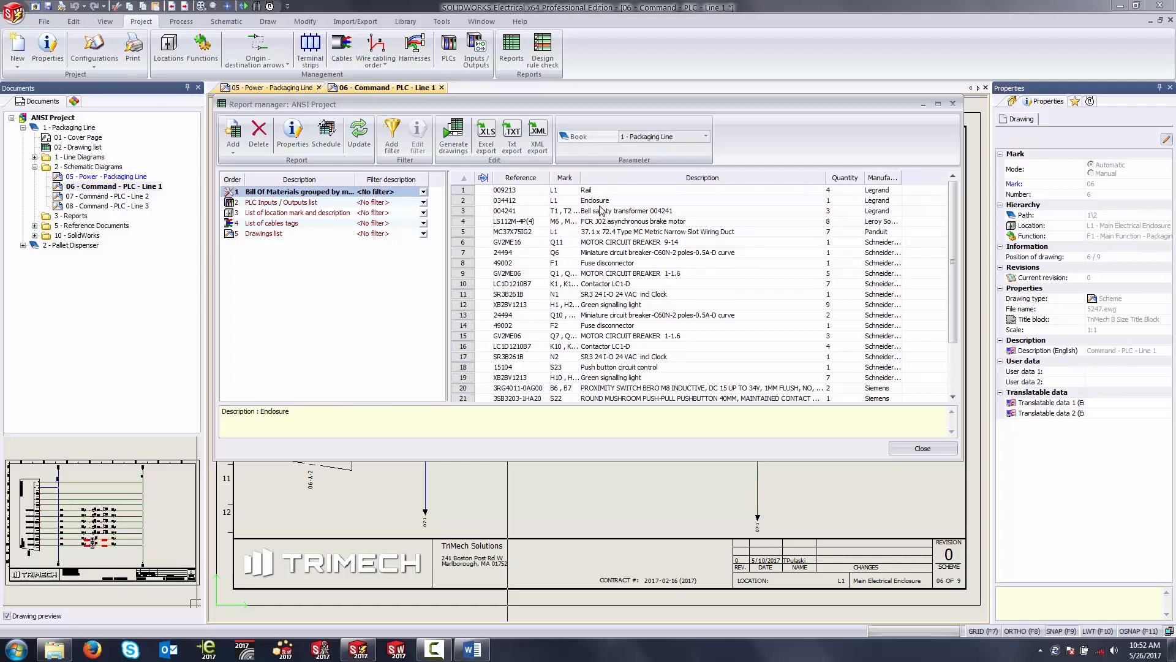
{"action": "left_click_drag", "start_coordinate": [578, 177], "coordinate": [588, 177]}
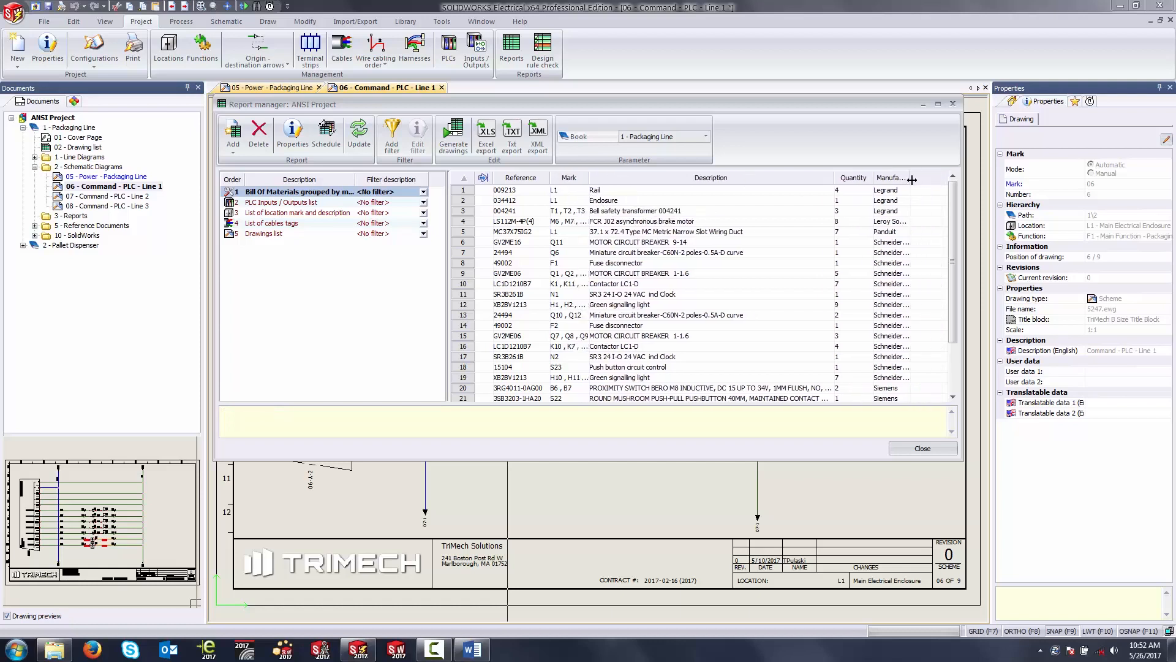
{"action": "left_click_drag", "start_coordinate": [922, 178], "coordinate": [923, 181]}
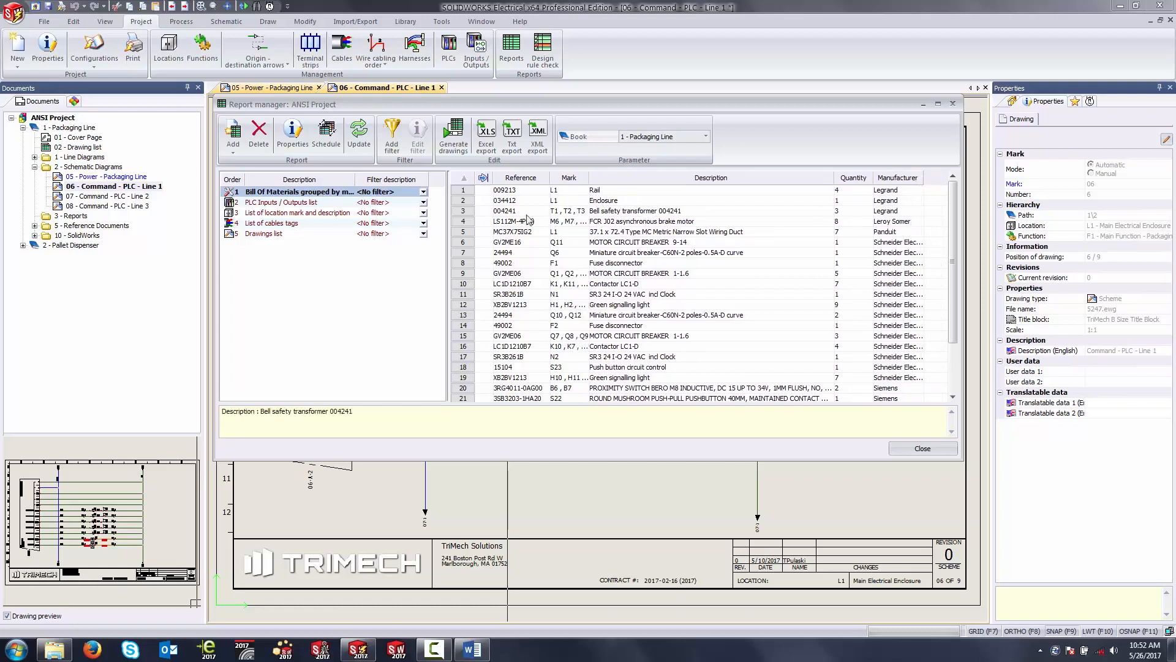
{"action": "left_click", "coordinate": [330, 204]}
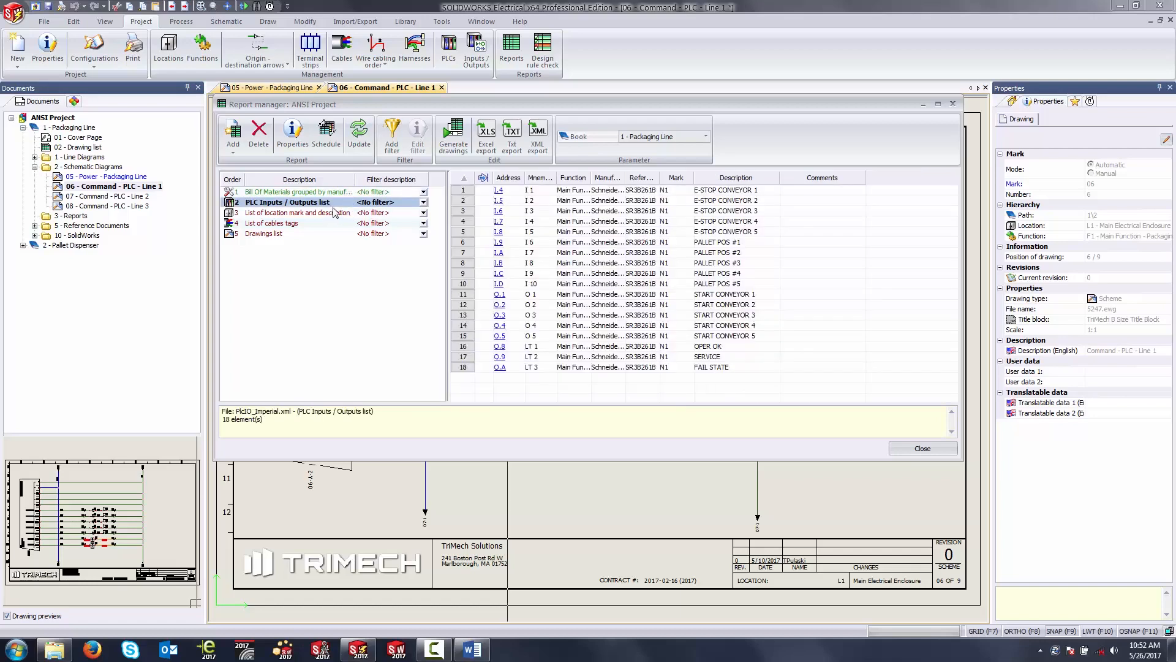
{"action": "left_click", "coordinate": [267, 194]}
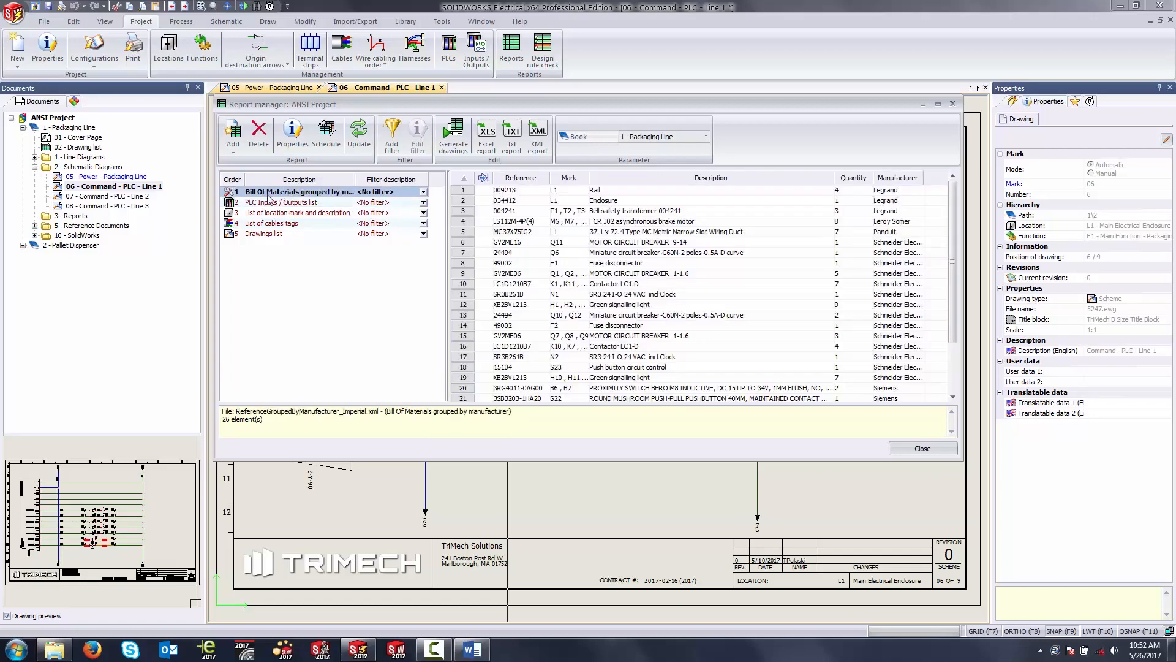
Step: Add the List of Wires by Book report to the project and fit its column widths, including Length (inches)
{"action": "left_click", "coordinate": [234, 135]}
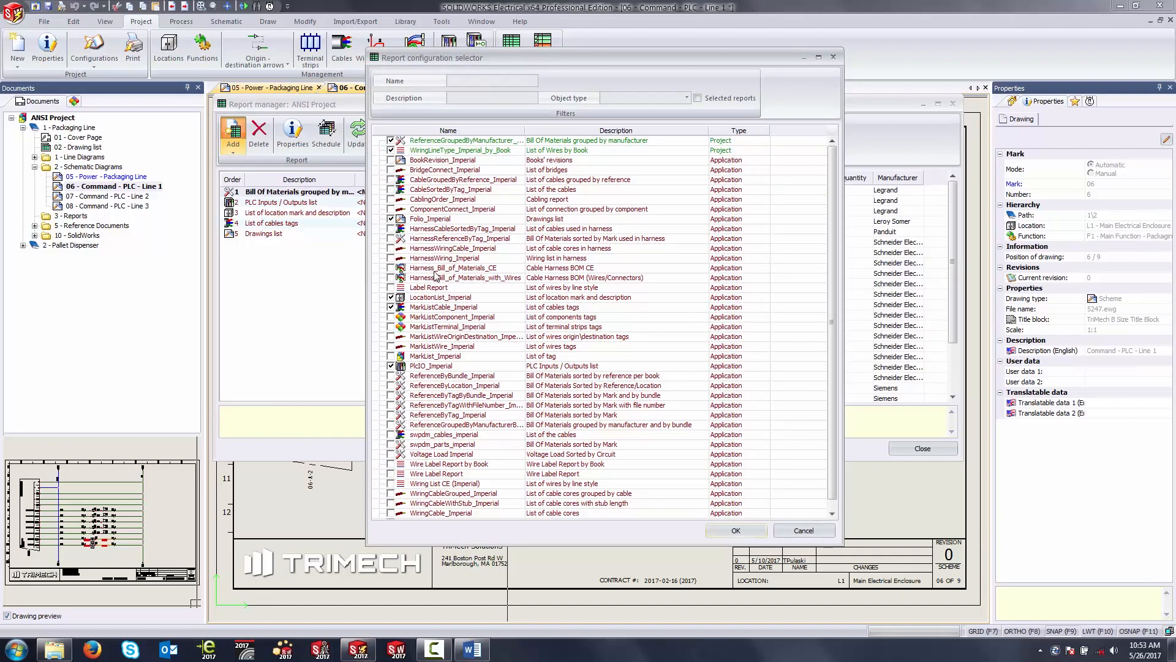
{"action": "left_click", "coordinate": [737, 530]}
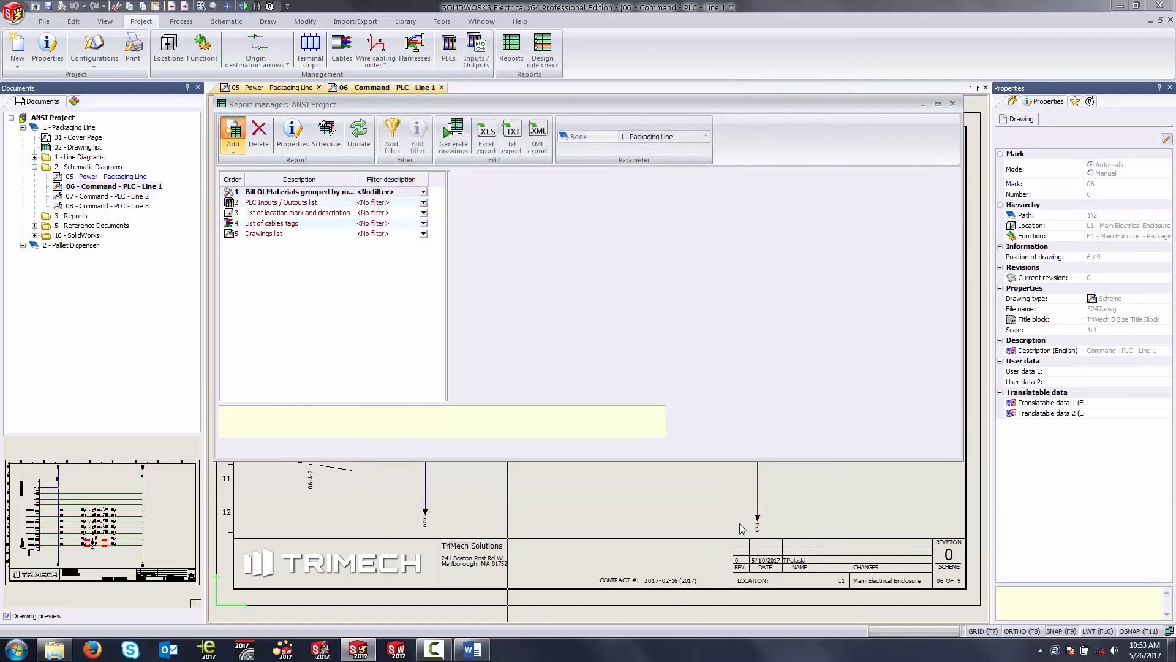
{"action": "double_click", "coordinate": [555, 178]}
{"action": "double_click", "coordinate": [532, 178]}
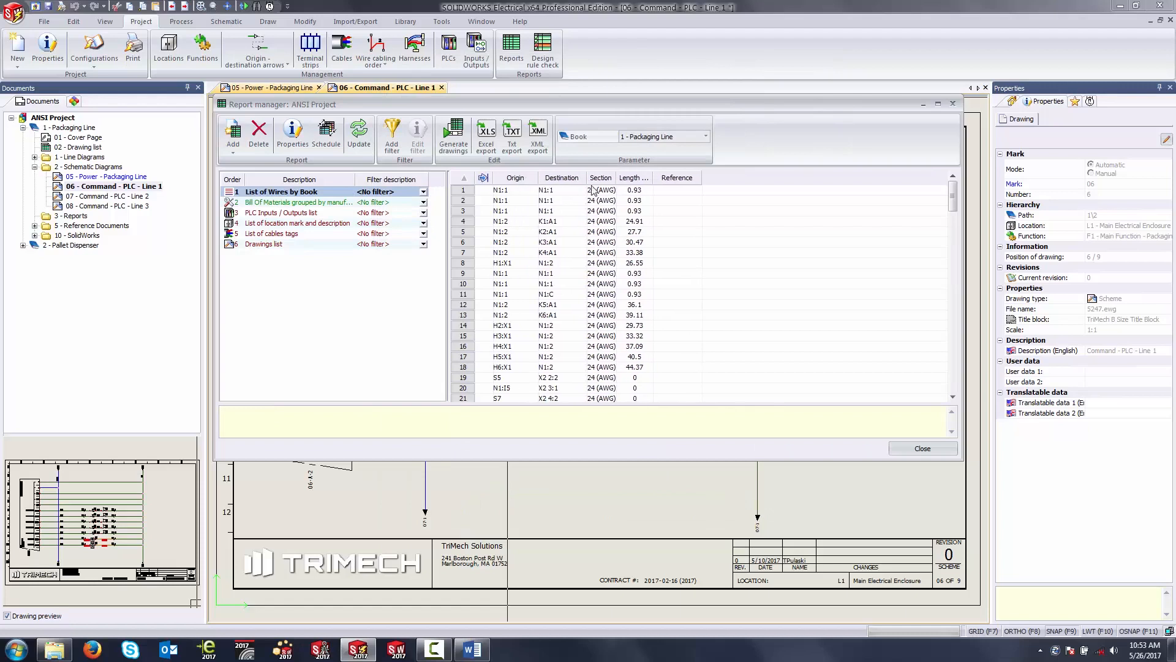
{"action": "double_click", "coordinate": [653, 178]}
Step: Configure the List of Wires by Book columns to include Wire number, Manufacturer and Part Number and omit Reference, and apply the change
{"action": "left_click", "coordinate": [292, 134]}
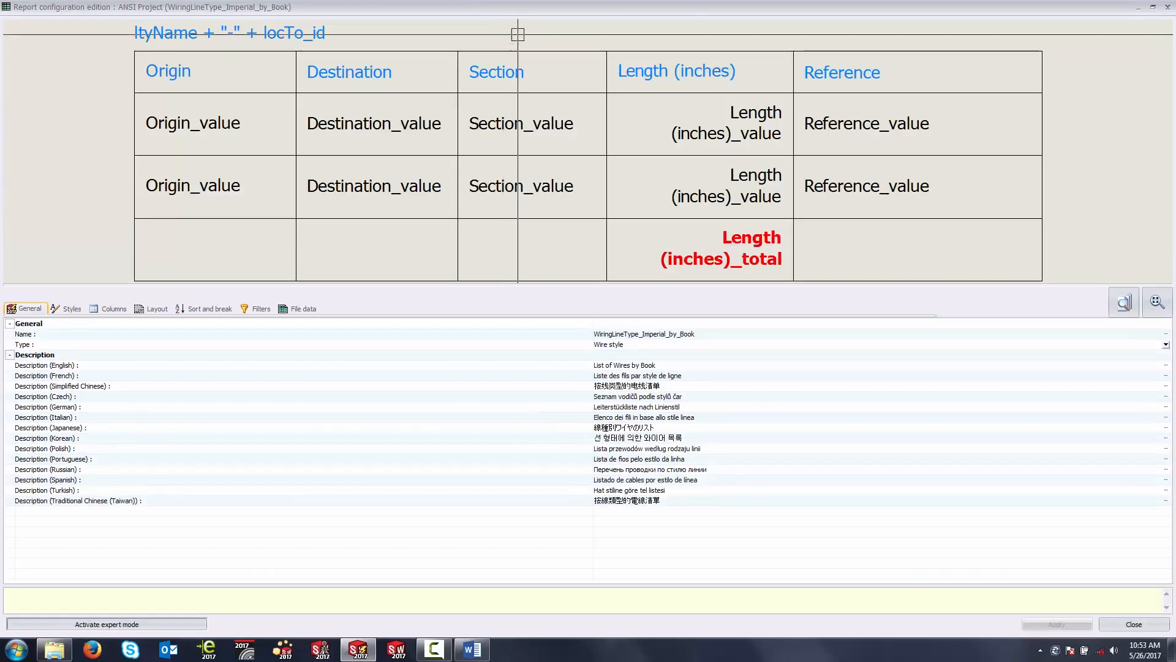
{"action": "left_click", "coordinate": [110, 308]}
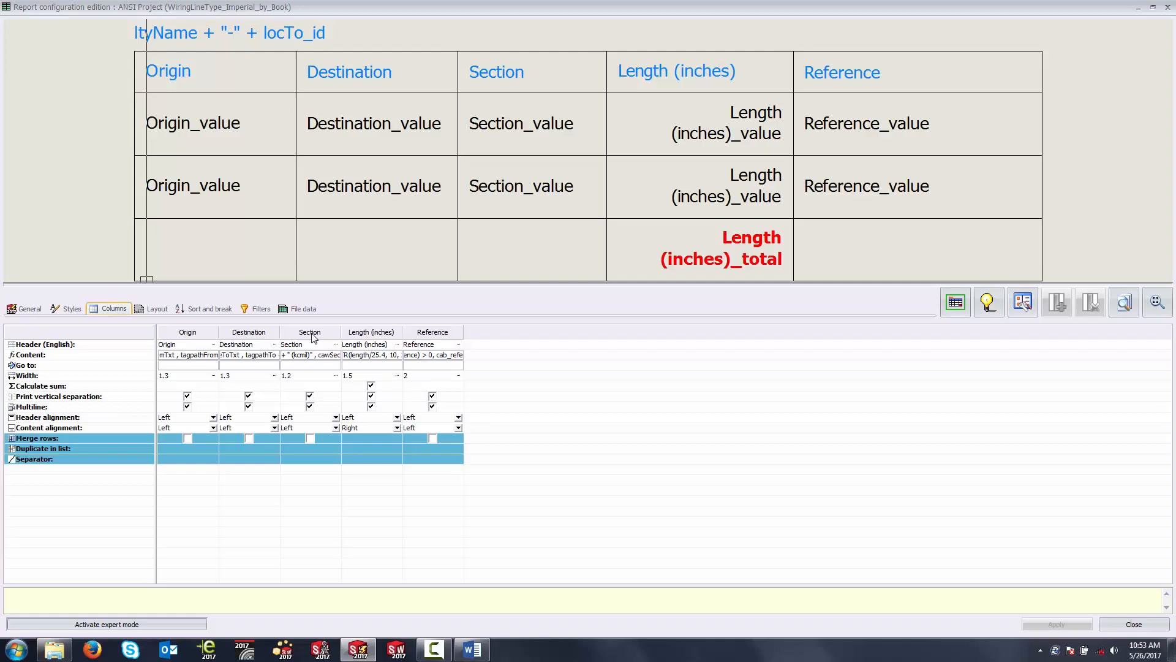
{"action": "left_click", "coordinate": [409, 333]}
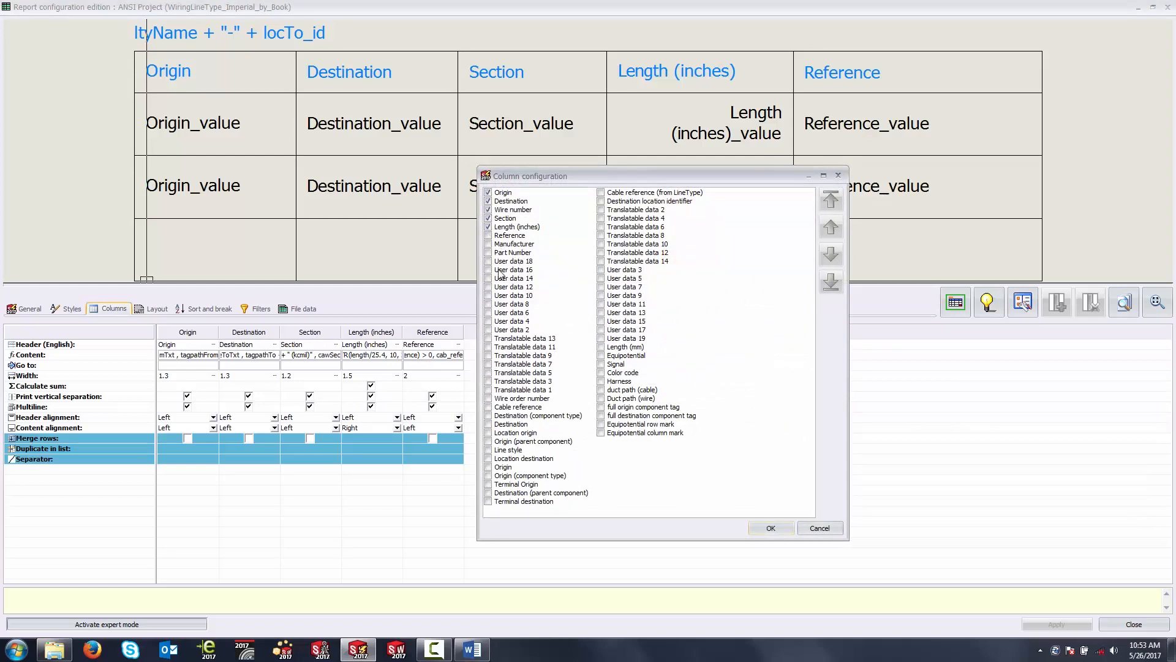
{"action": "left_click", "coordinate": [489, 253]}
{"action": "left_click", "coordinate": [772, 529]}
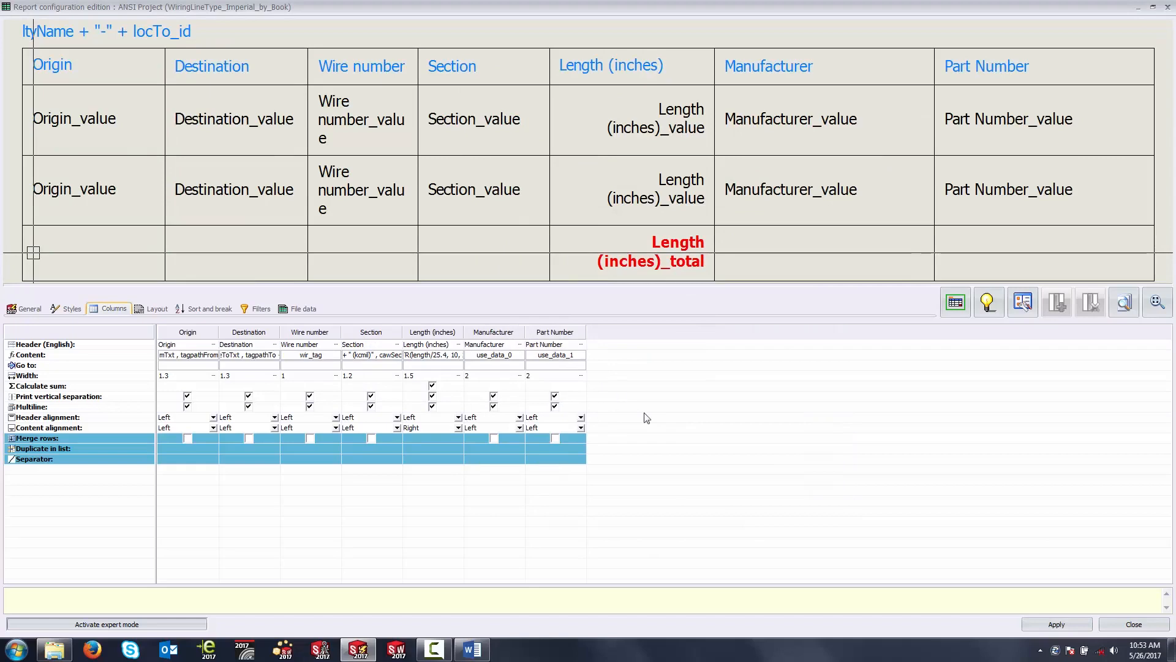
{"action": "left_click", "coordinate": [1053, 624]}
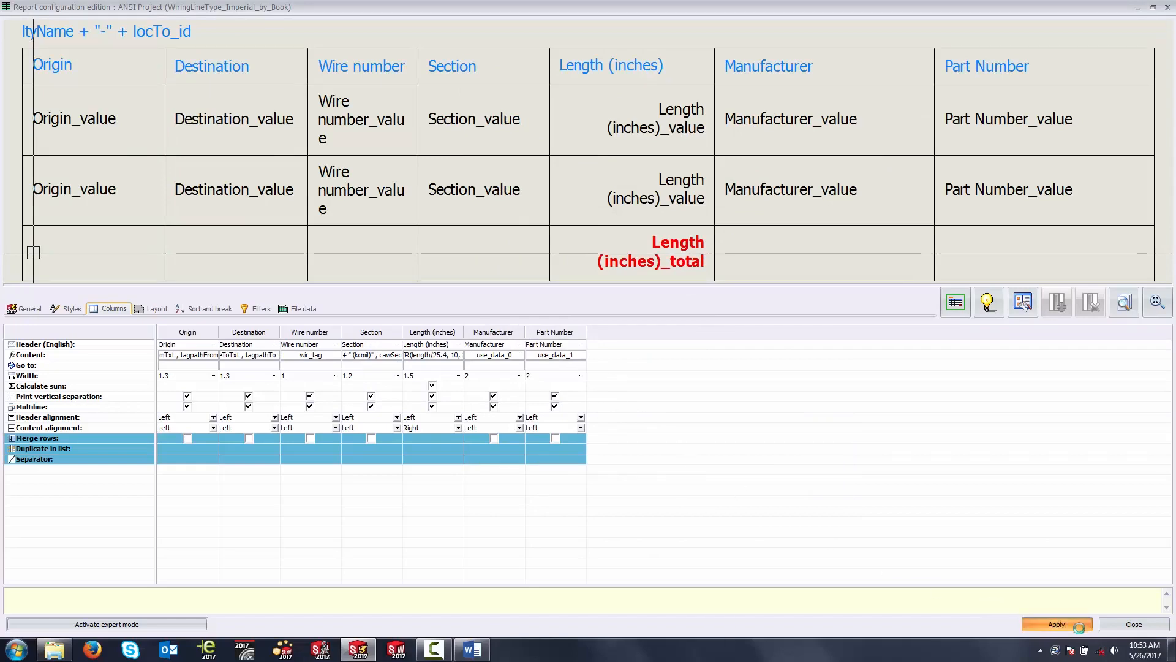
{"action": "left_click", "coordinate": [1133, 624]}
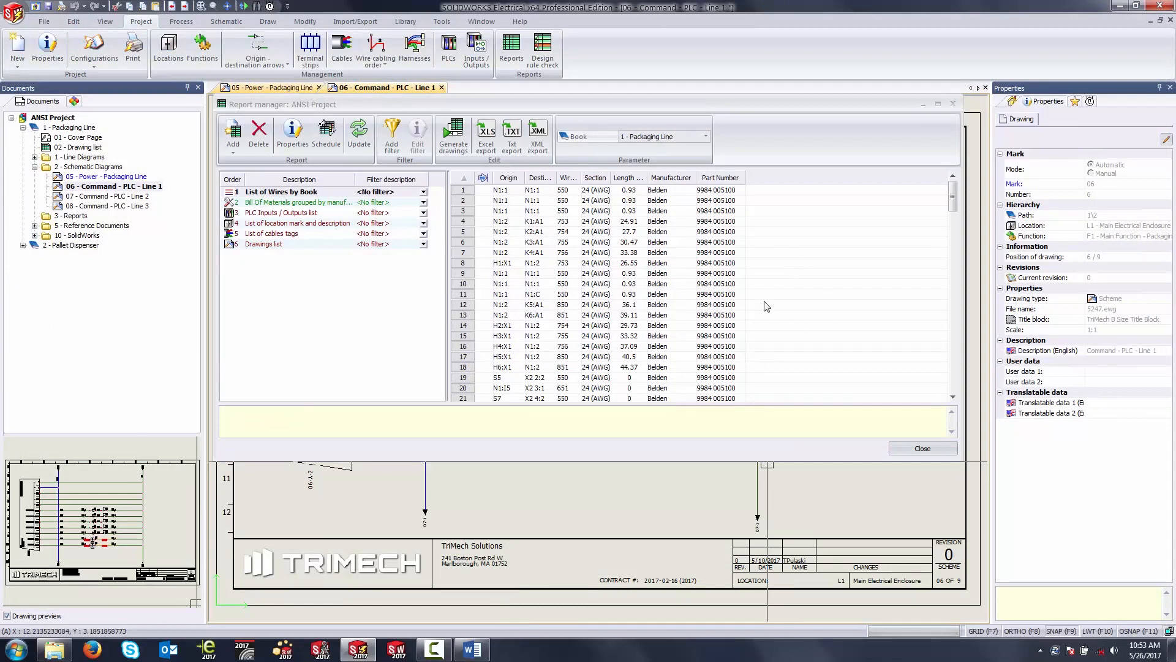
Step: Examine the part numbers of individual wires in the List of Wires by Book report
{"action": "left_click", "coordinate": [719, 211]}
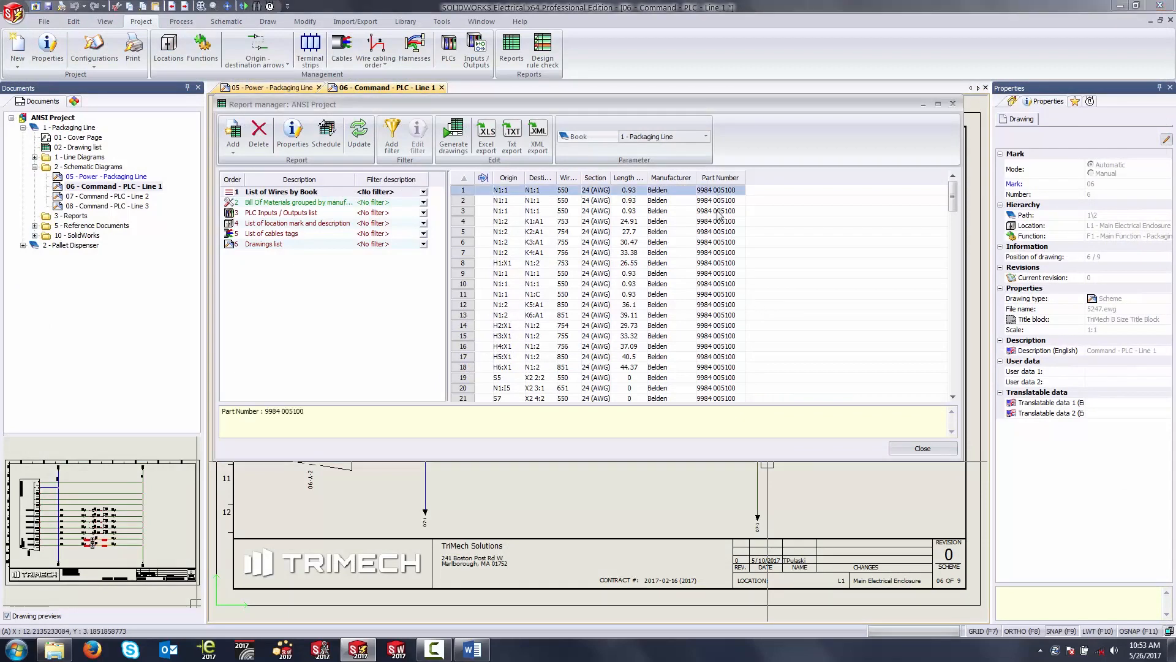
{"action": "left_click", "coordinate": [710, 285]}
{"action": "left_click", "coordinate": [708, 306]}
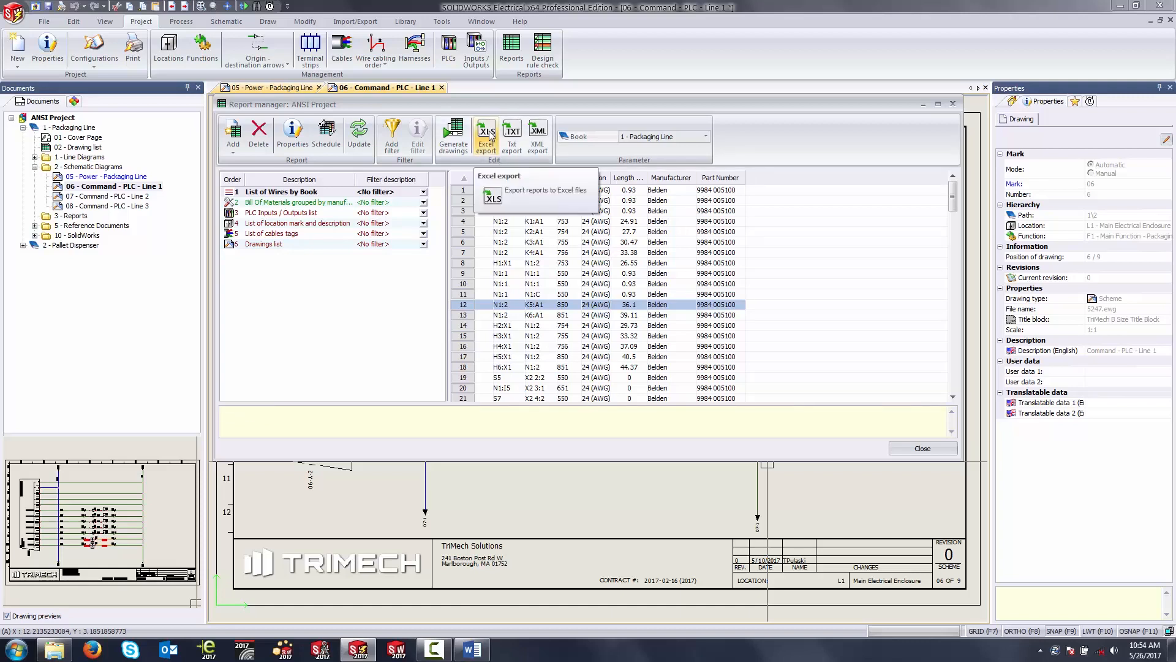
Step: Leave the report manager and draw all project reports into the 3 - Reports folder of the Packaging Line book
{"action": "left_click", "coordinate": [922, 448]}
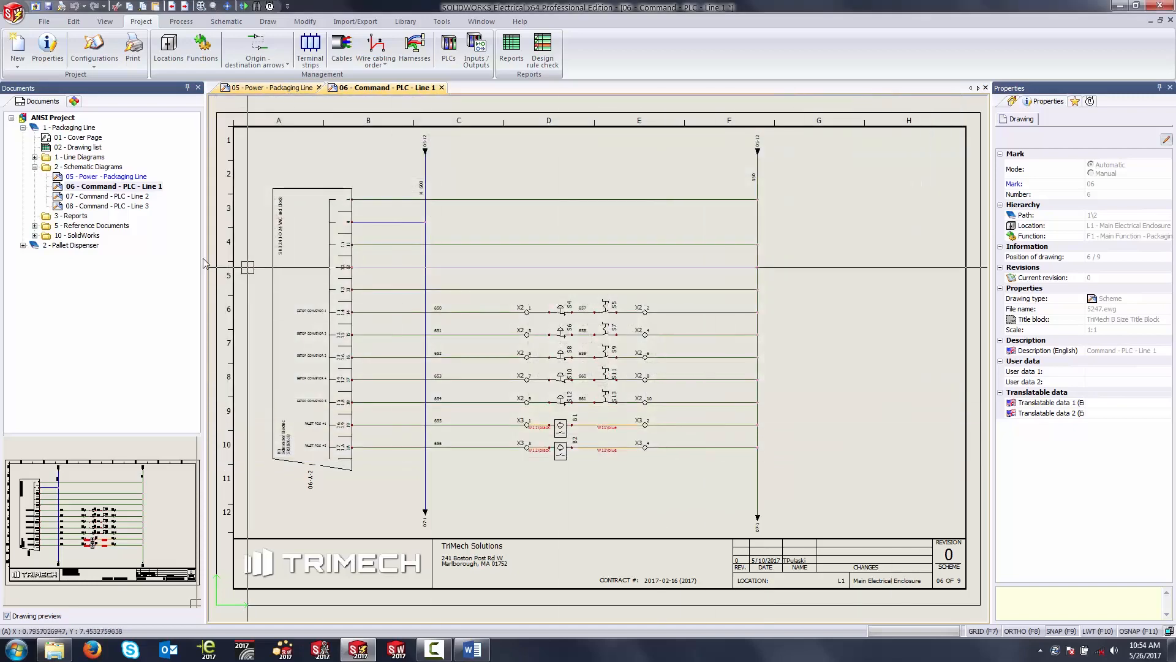
{"action": "right_click", "coordinate": [69, 219]}
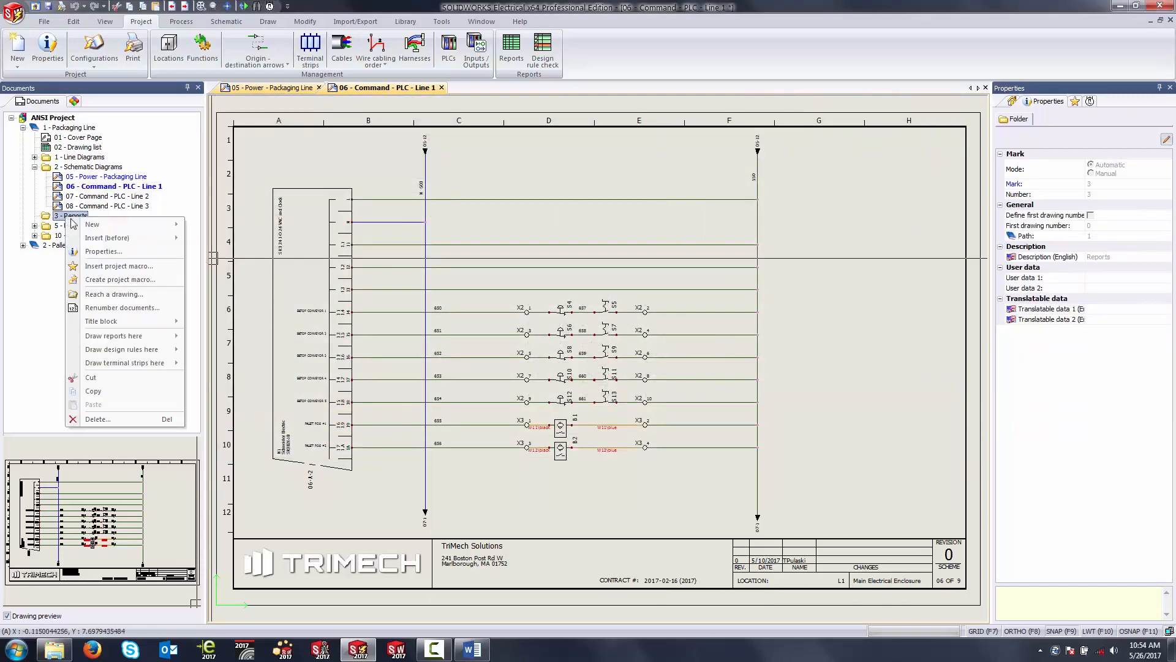
{"action": "mouse_move", "coordinate": [131, 337]}
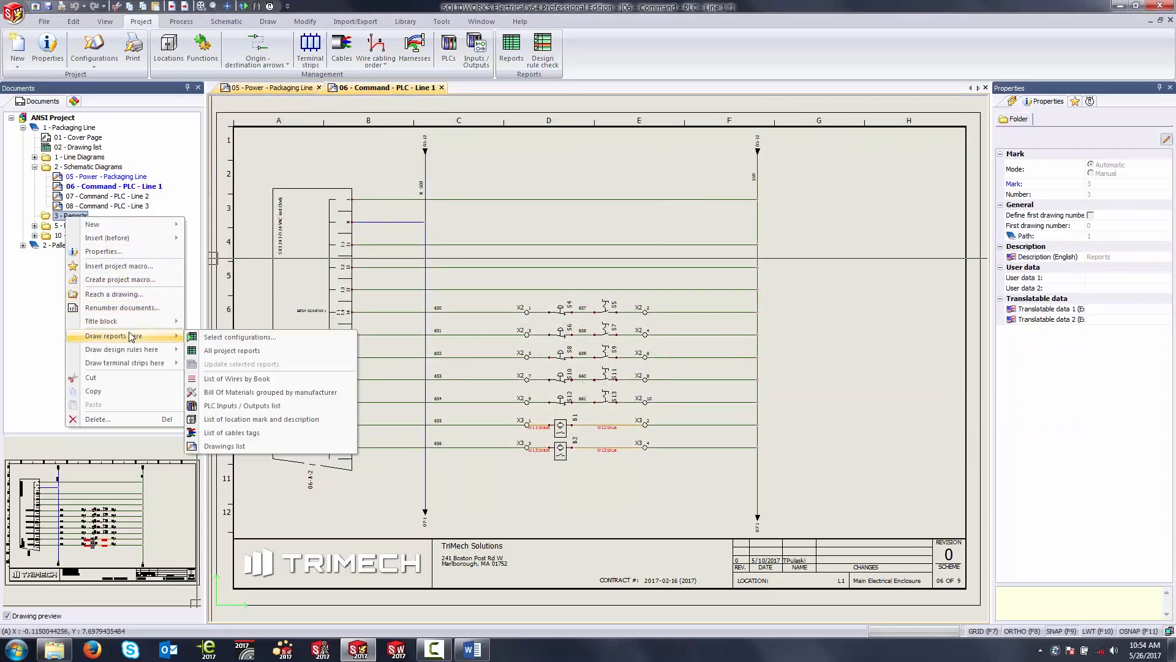
{"action": "left_click", "coordinate": [237, 350]}
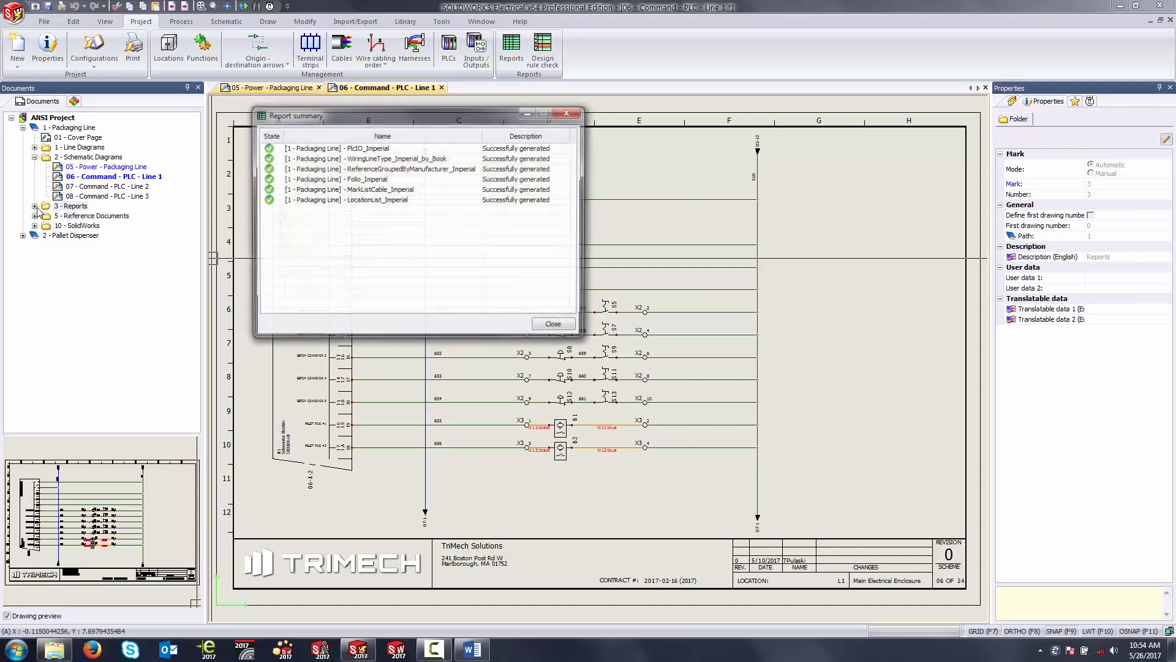
{"action": "left_click", "coordinate": [553, 326]}
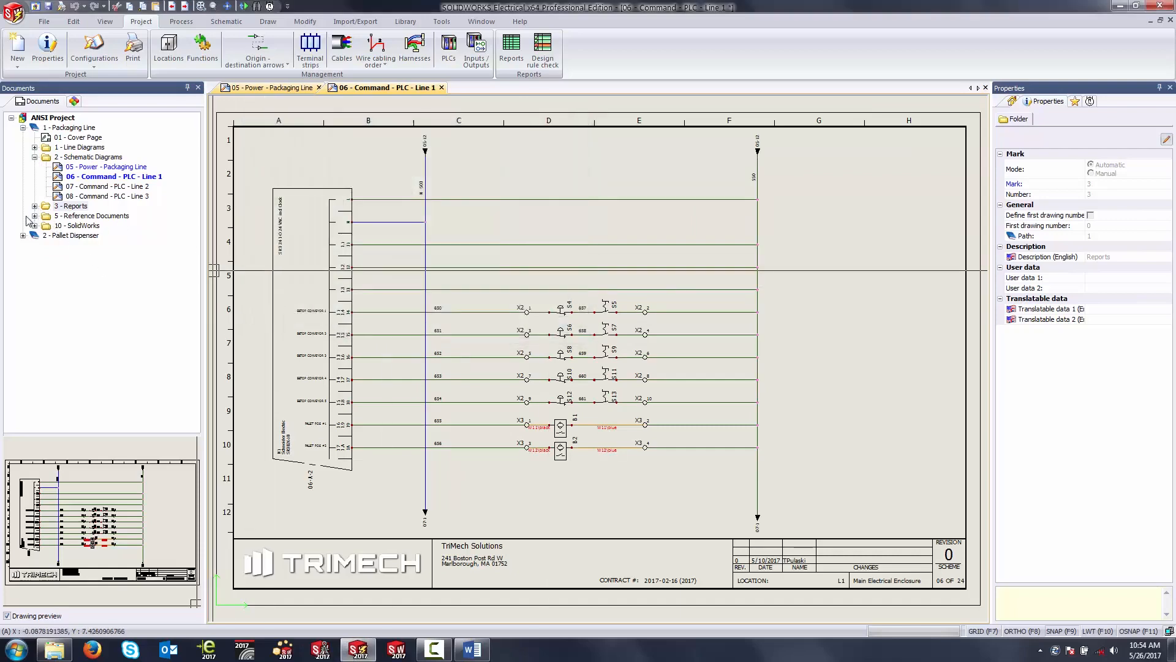
Step: Open the 9 - Wire List drawing from the 3 - Reports folder and view its wire table
{"action": "left_click", "coordinate": [34, 206]}
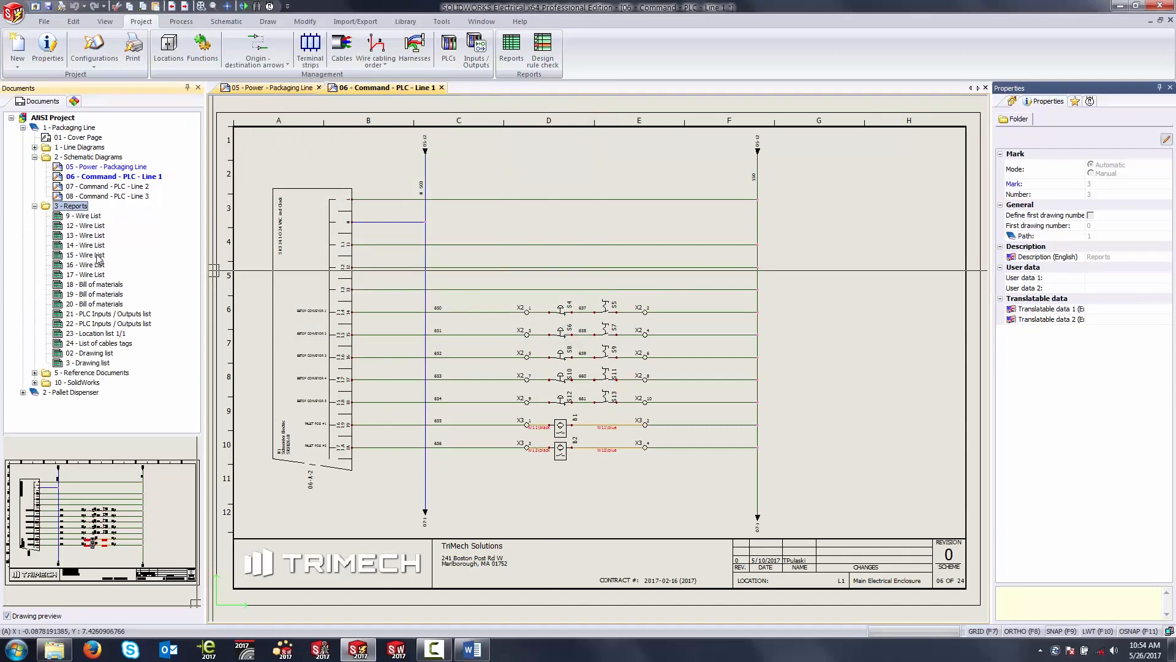
{"action": "double_click", "coordinate": [87, 215]}
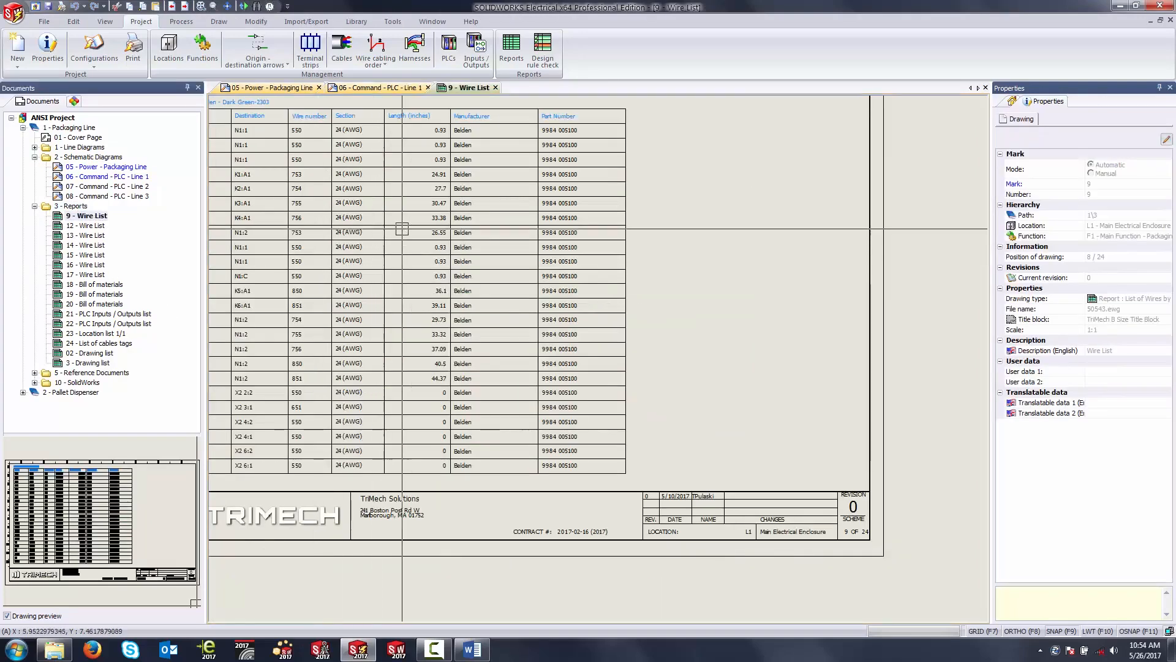
{"action": "scroll", "coordinate": [377, 176], "scroll_direction": "up", "scroll_amount": 1}
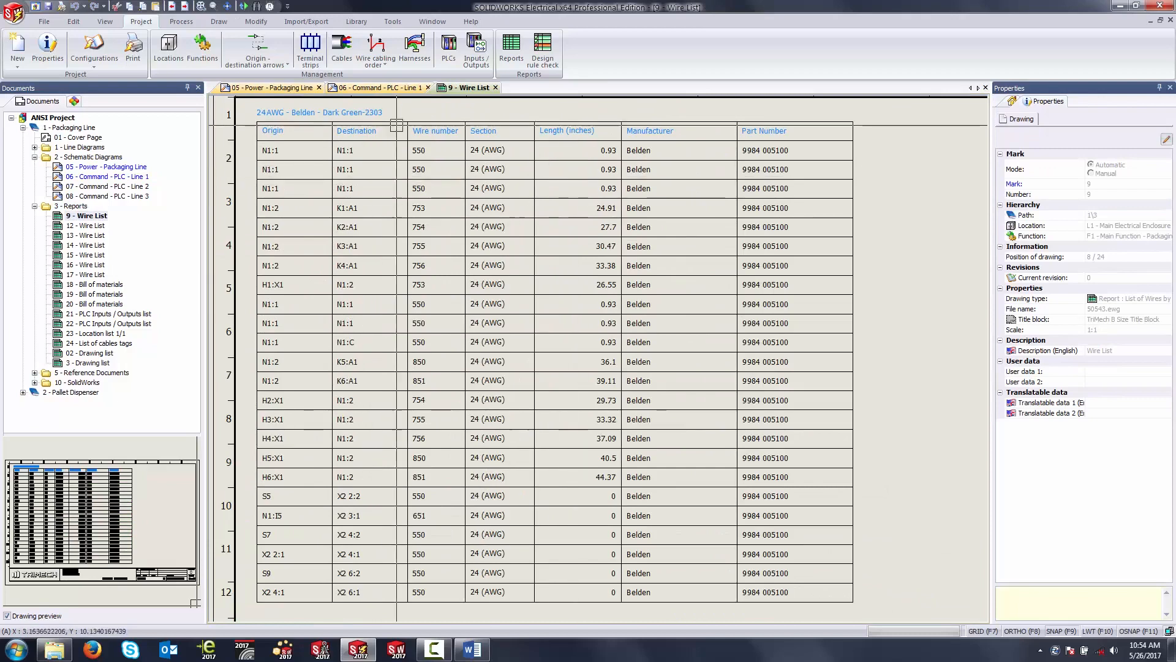